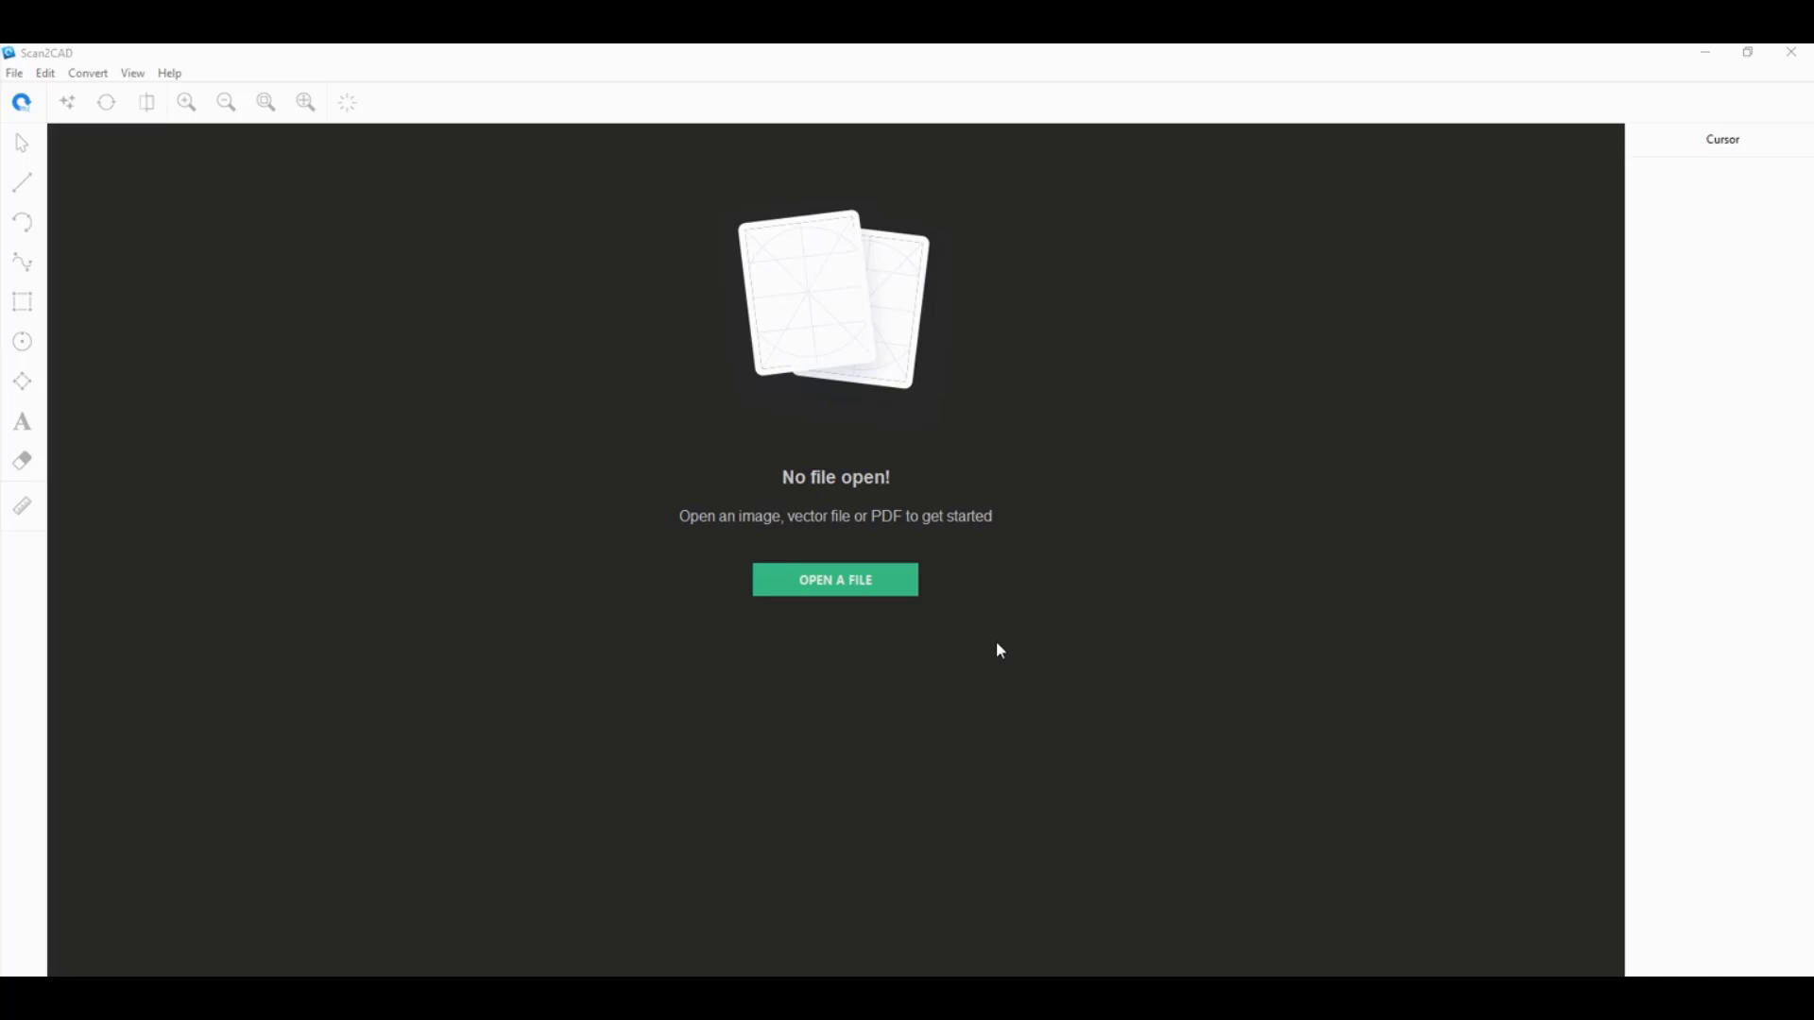
Open the file Scheme - Vector.pdf from the For Conversion folder for import.
left_click(849, 580)
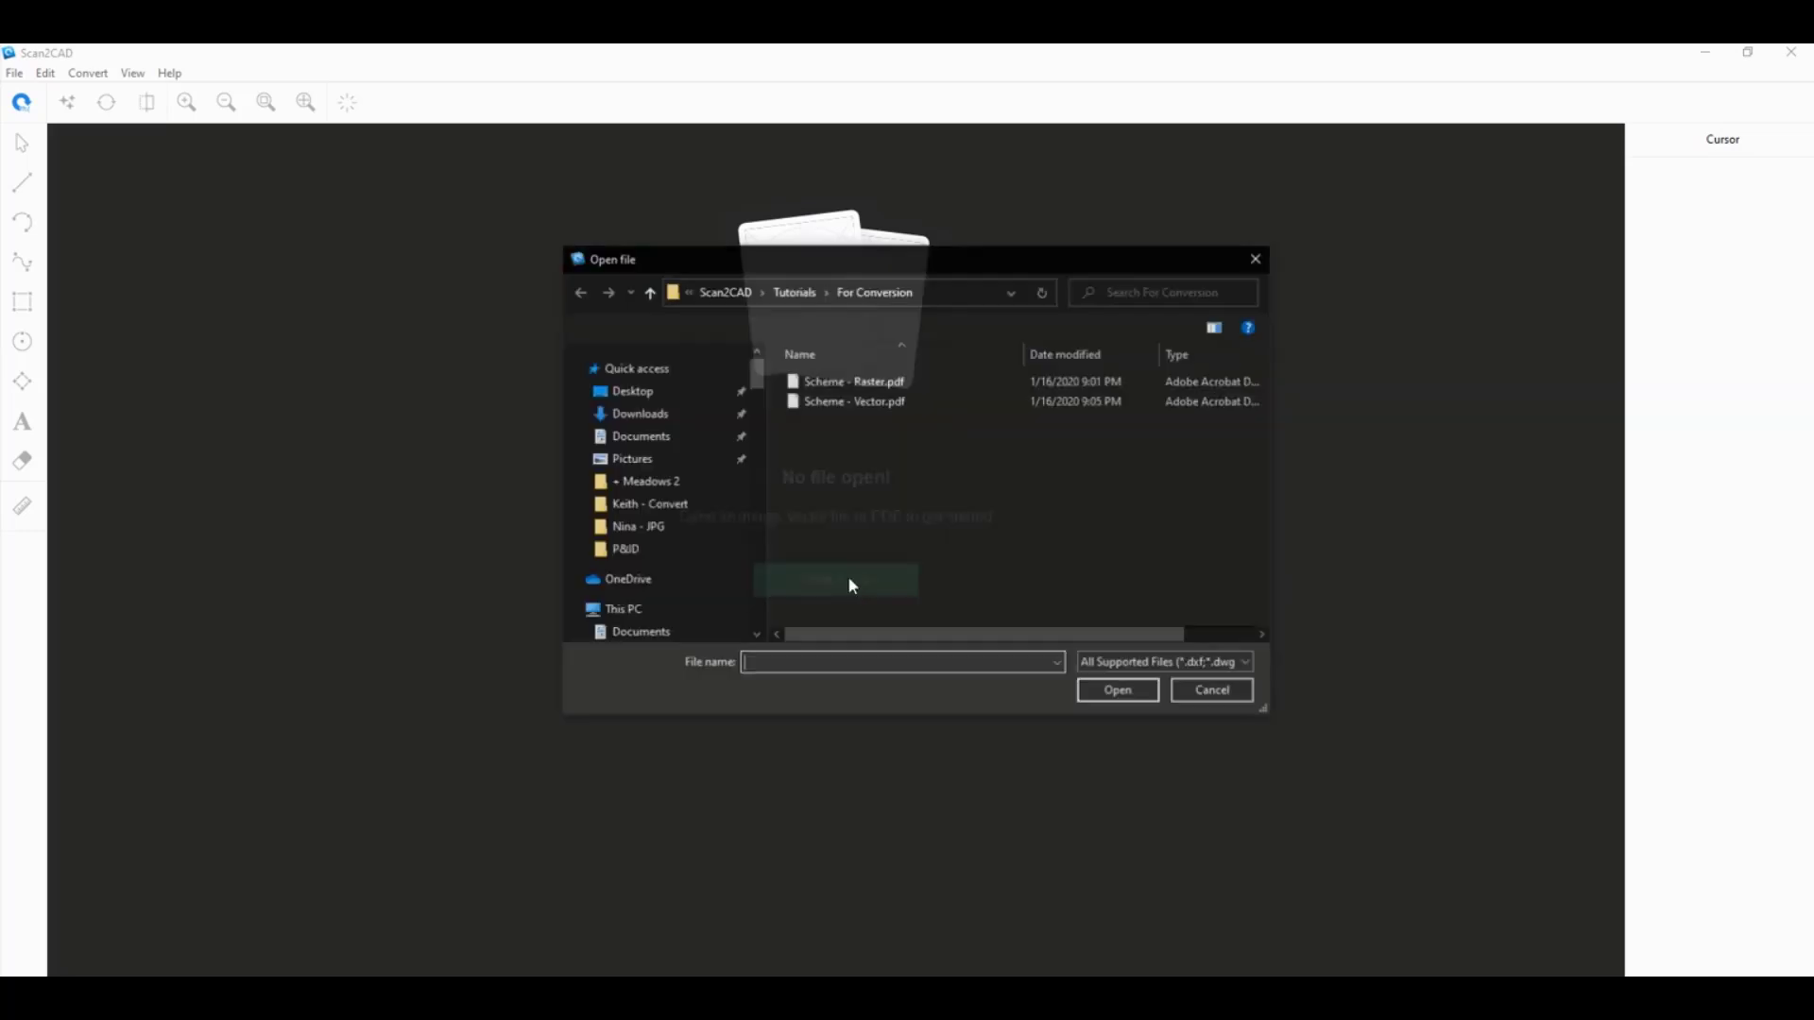
left_click(877, 412)
double_click(843, 406)
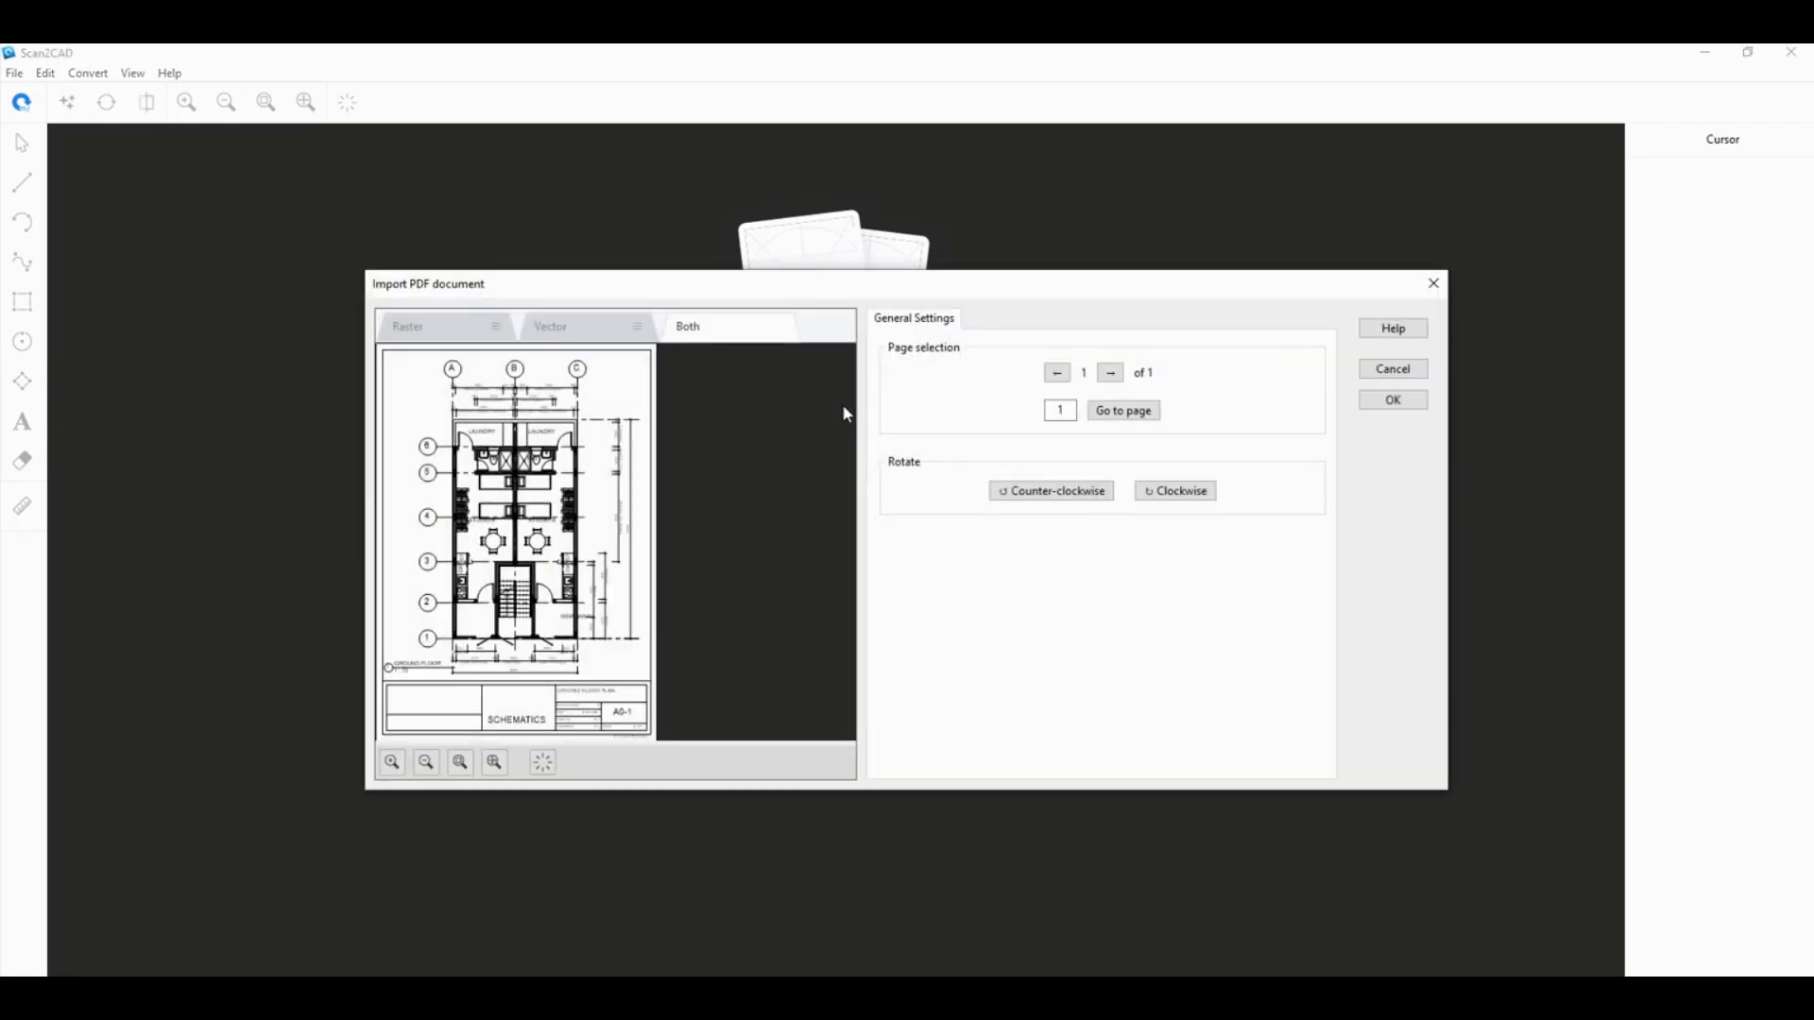
Compare the Raster, Vector and Both previews of the PDF and choose the Vector version.
left_click(566, 326)
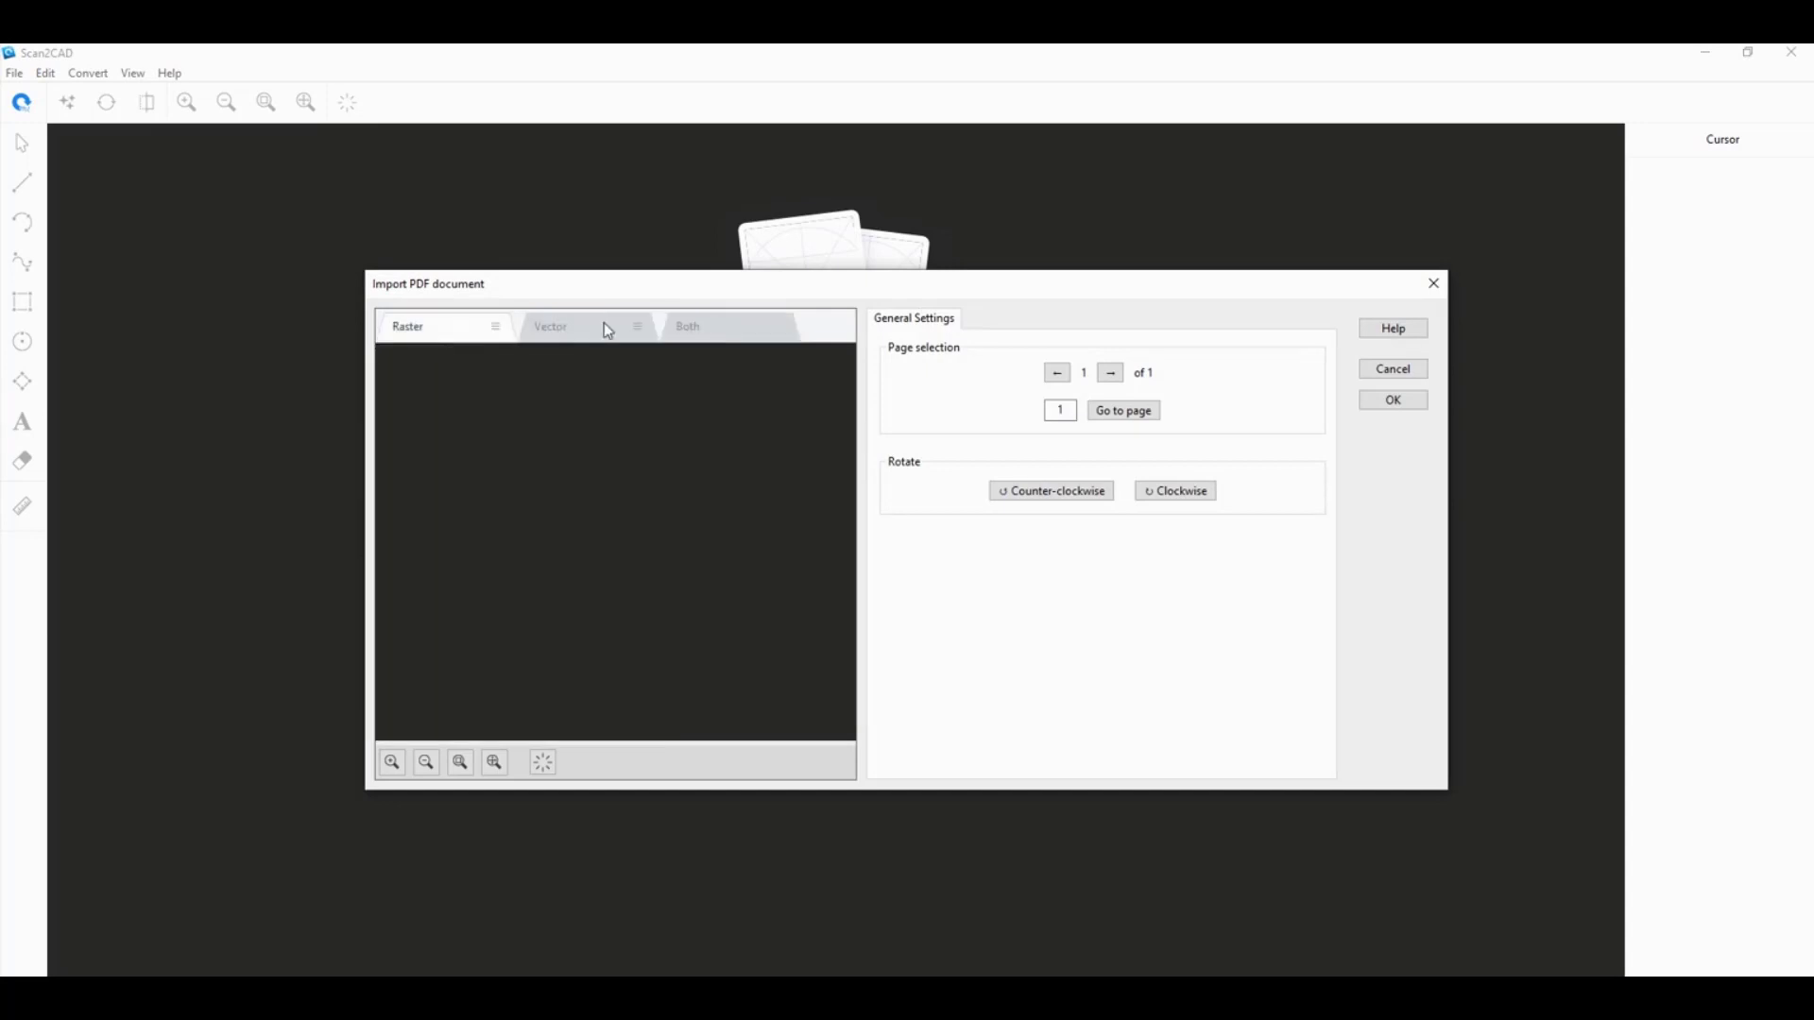
left_click(723, 331)
left_click(583, 343)
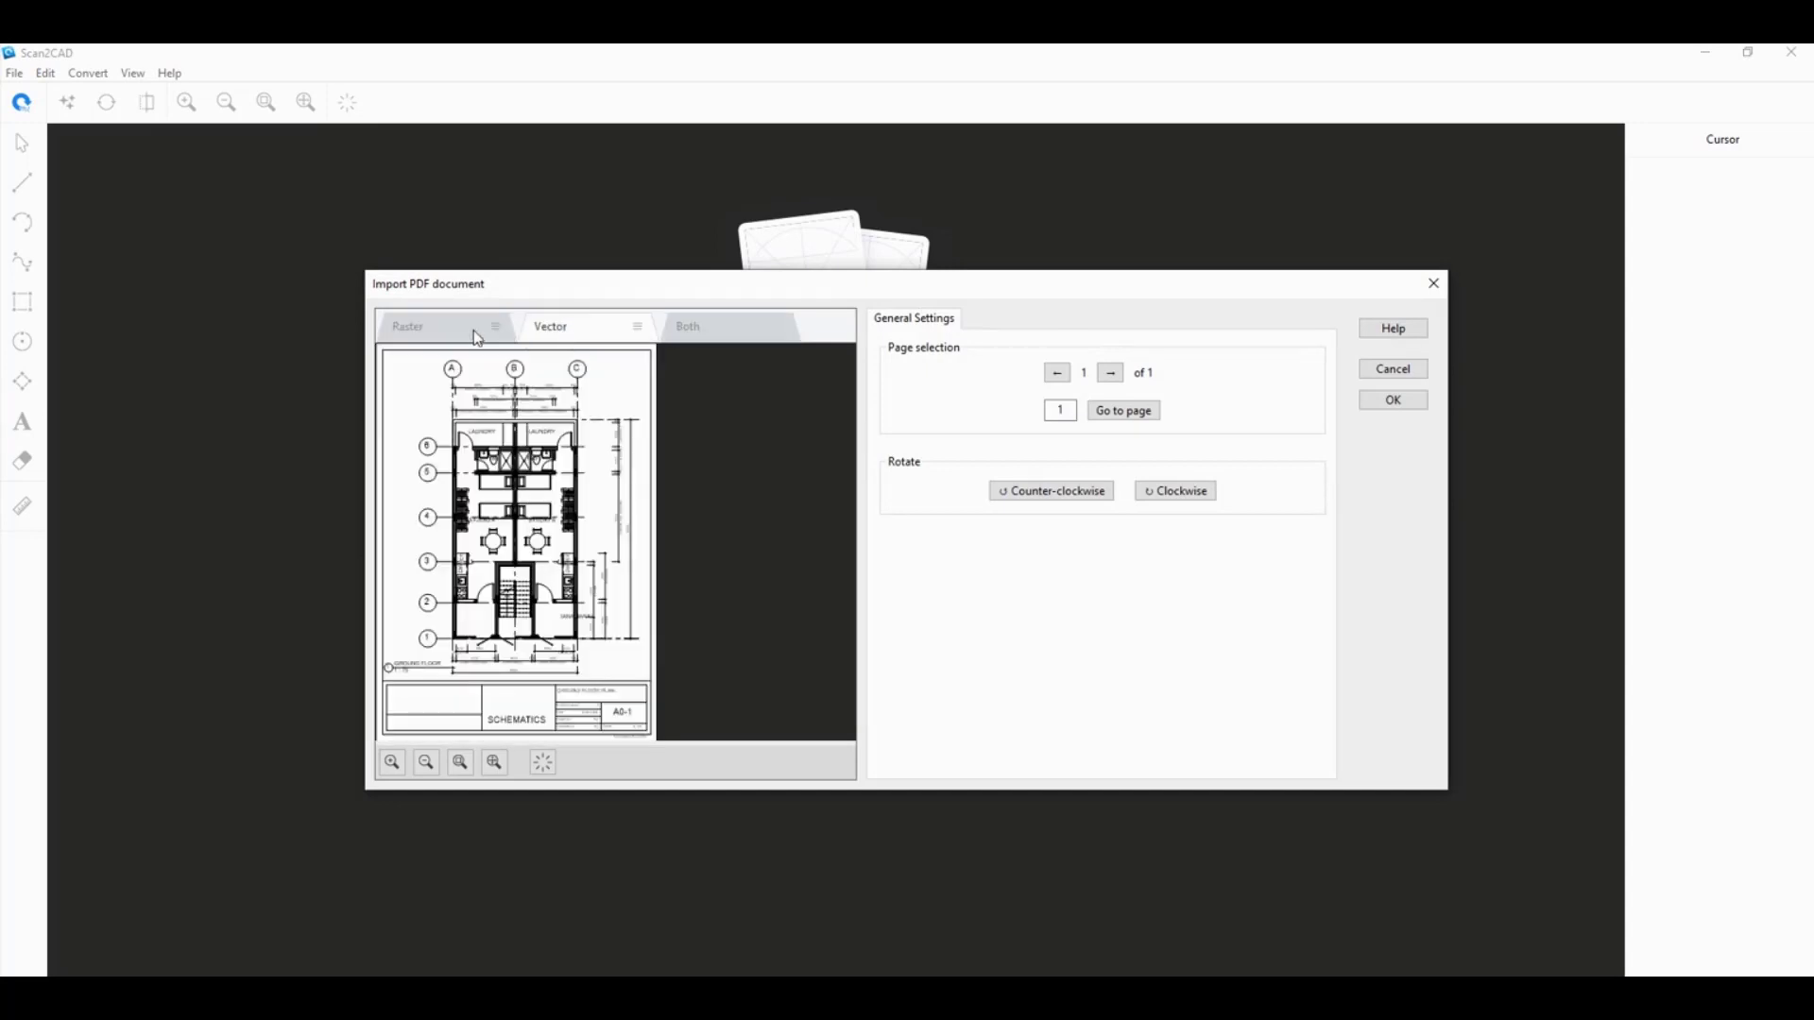
left_click(454, 337)
left_click(531, 331)
Check the linework and wall hatching in the vector preview at close range and import the vector page.
scroll(596, 517, "up", 1)
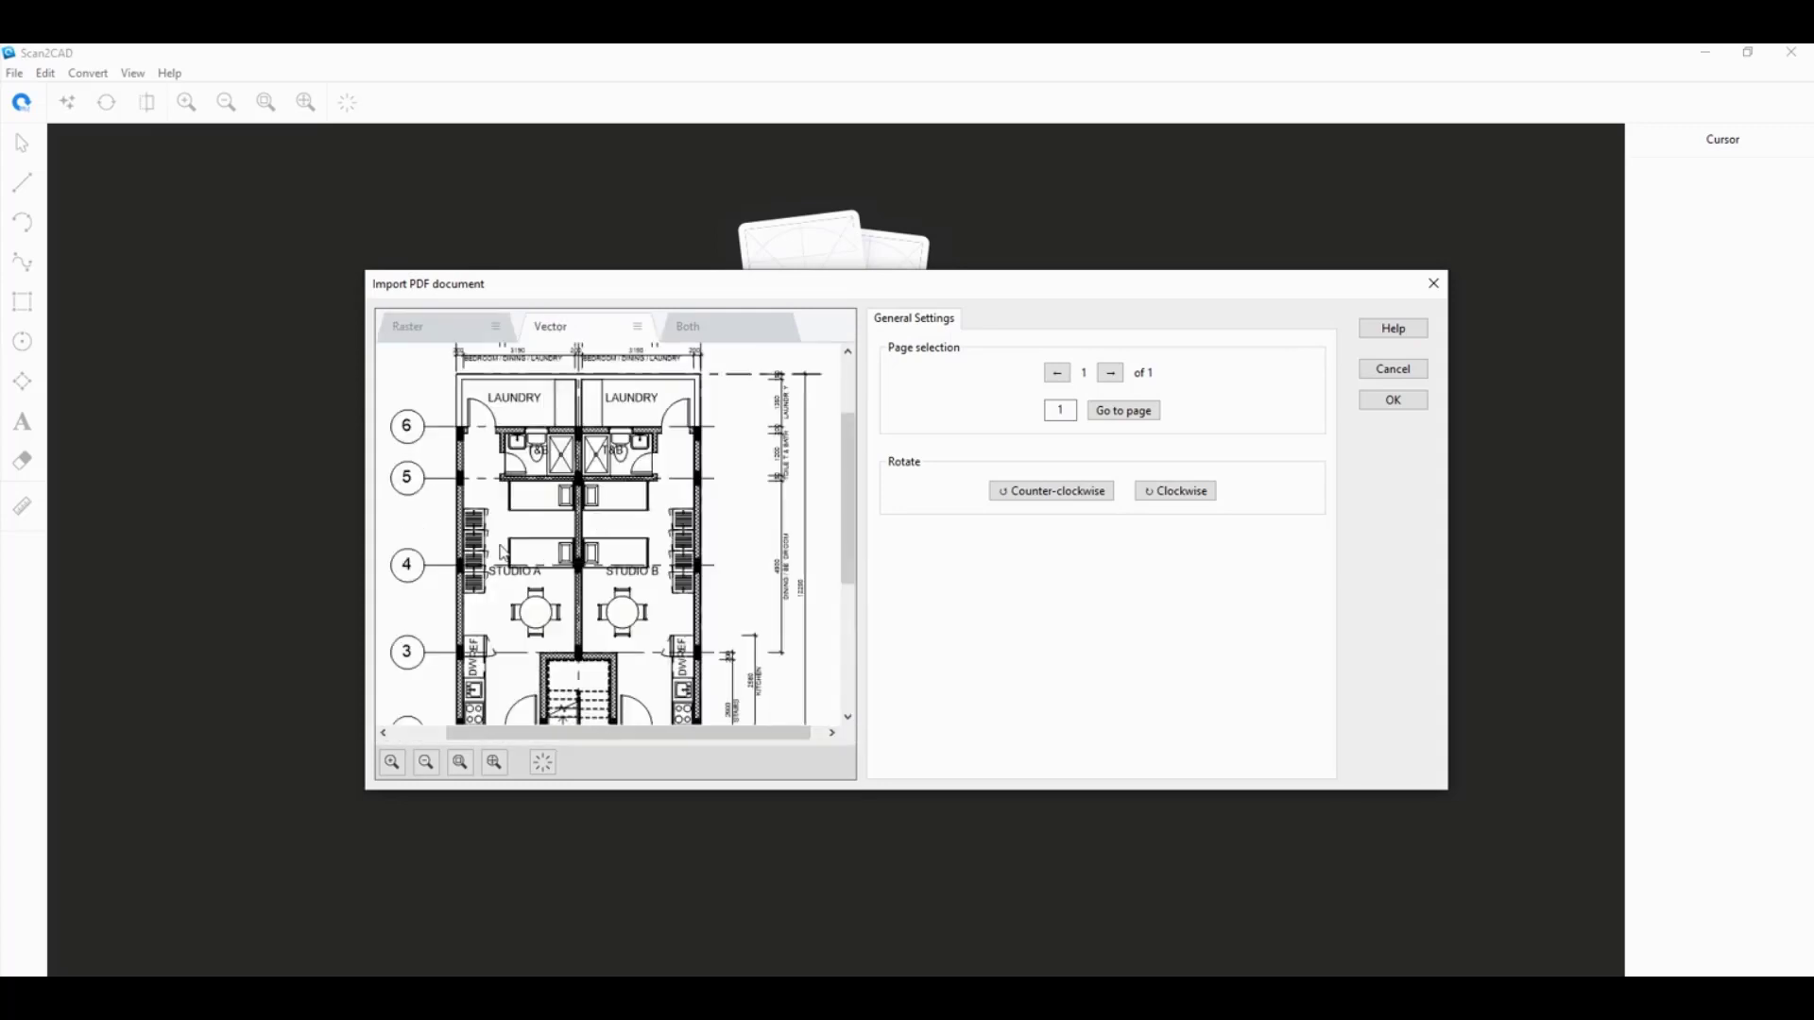
scroll(525, 537, "up", 1)
scroll(590, 548, "up", 1)
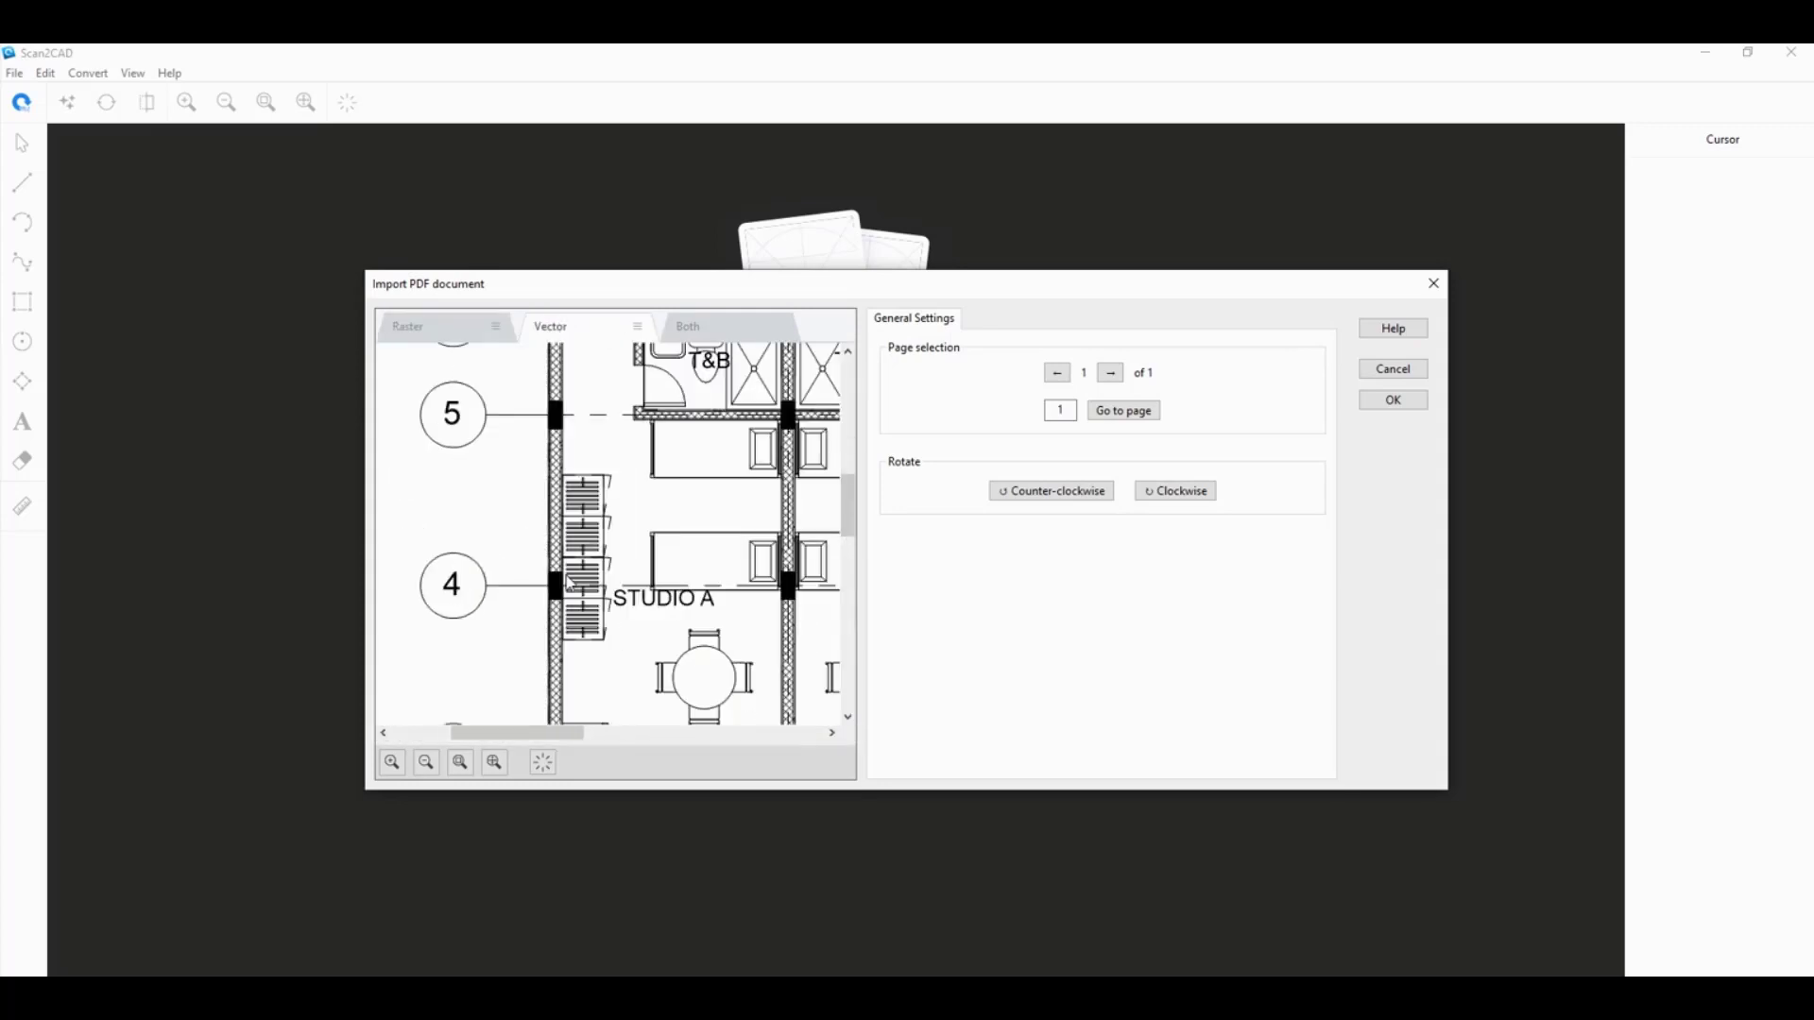
scroll(600, 553, "up", 1)
scroll(612, 555, "up", 1)
scroll(614, 555, "up", 1)
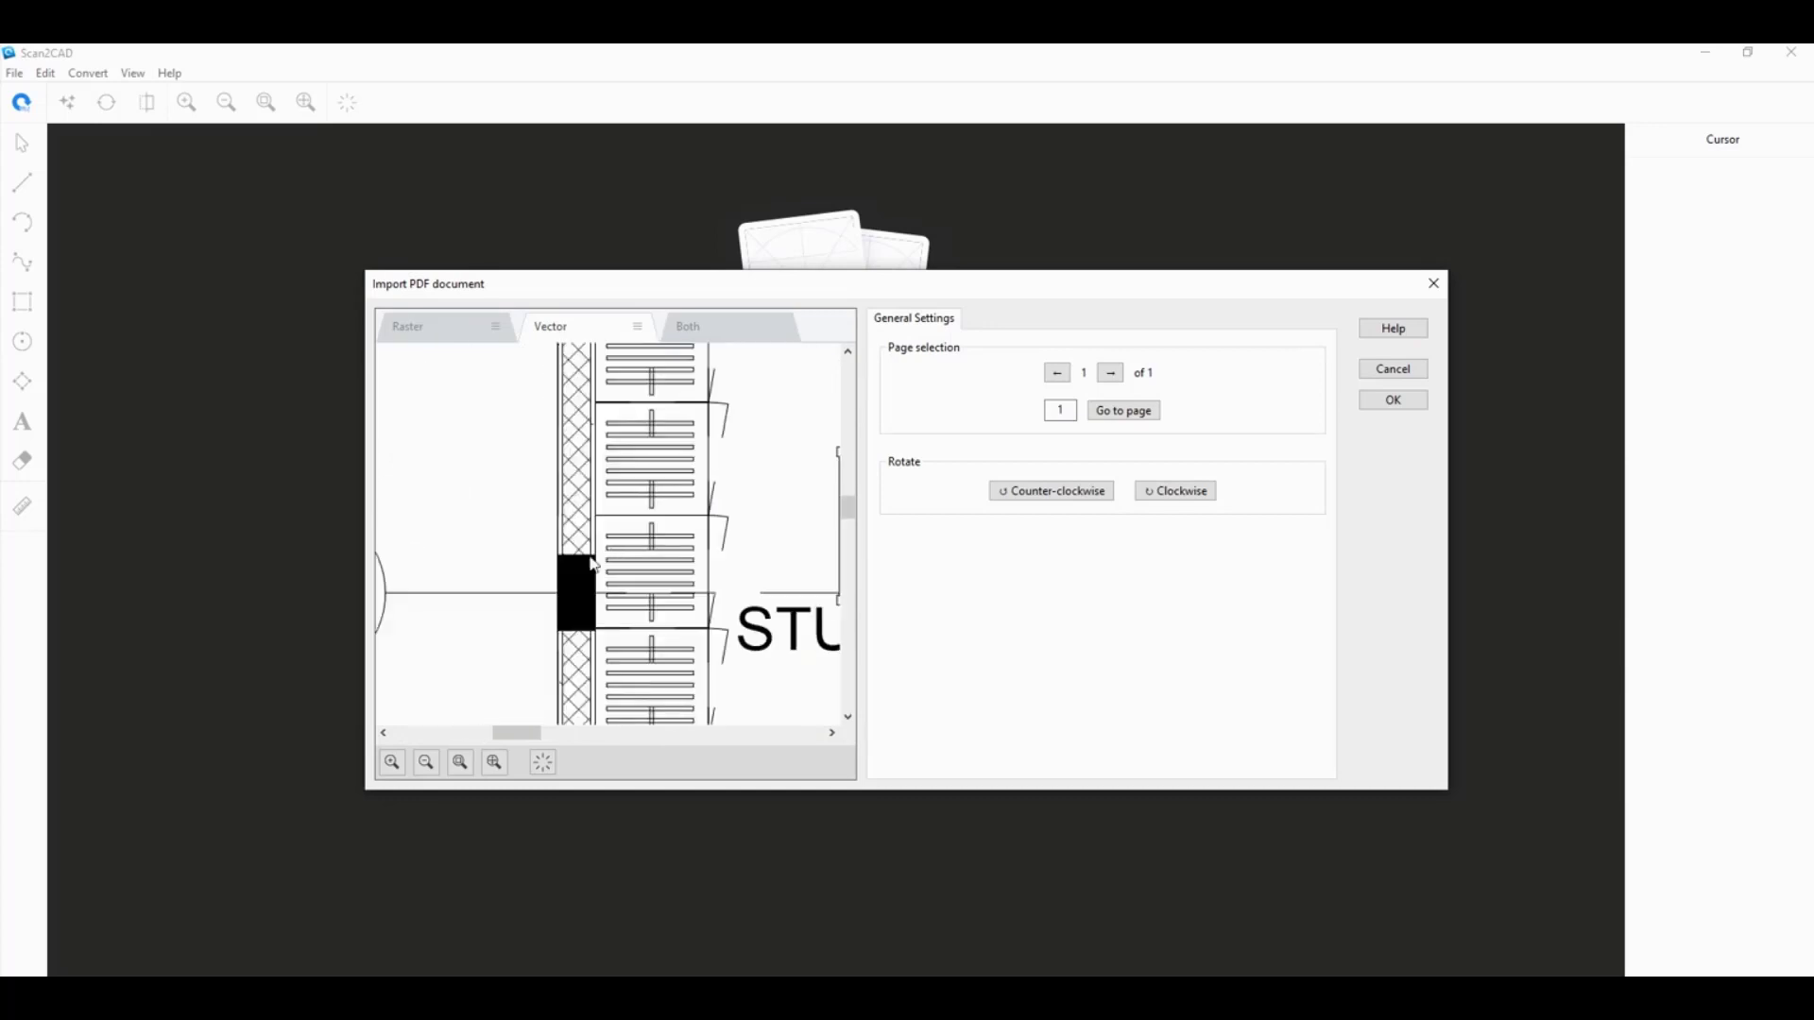
scroll(597, 561, "up", 1)
scroll(562, 559, "up", 1)
scroll(545, 567, "up", 1)
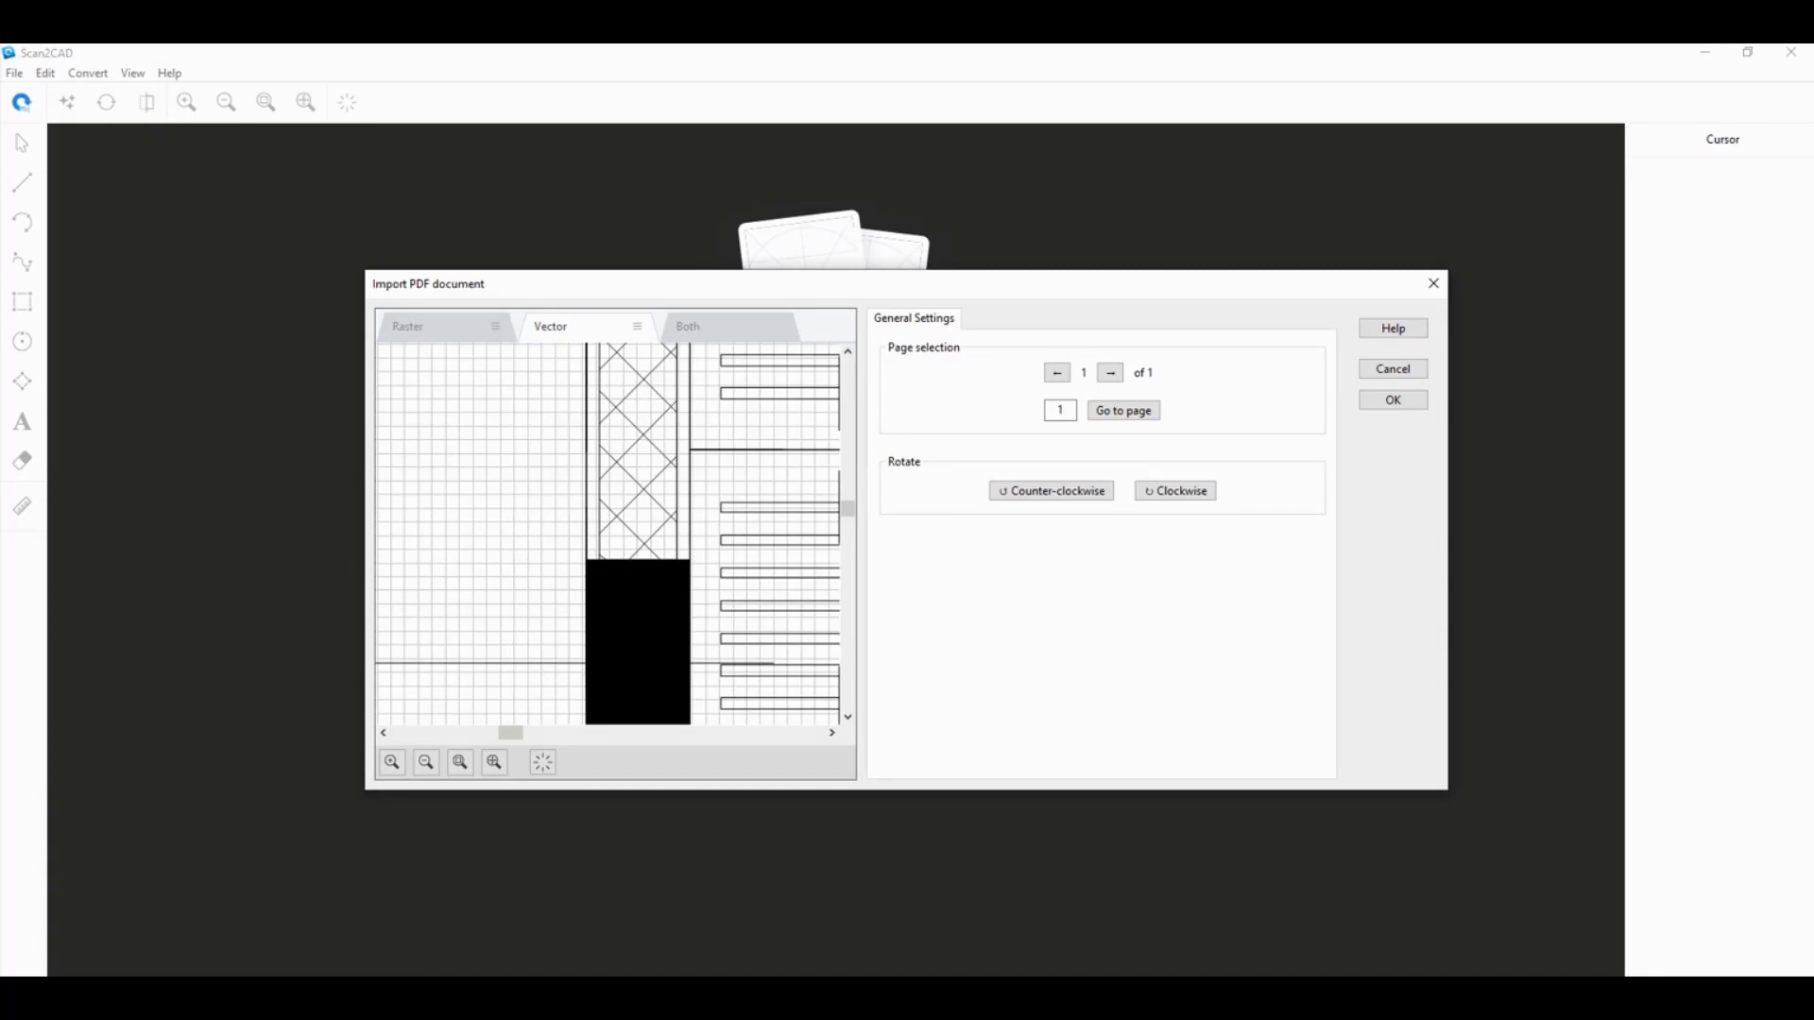
scroll(590, 549, "up", 1)
scroll(590, 548, "down", 2)
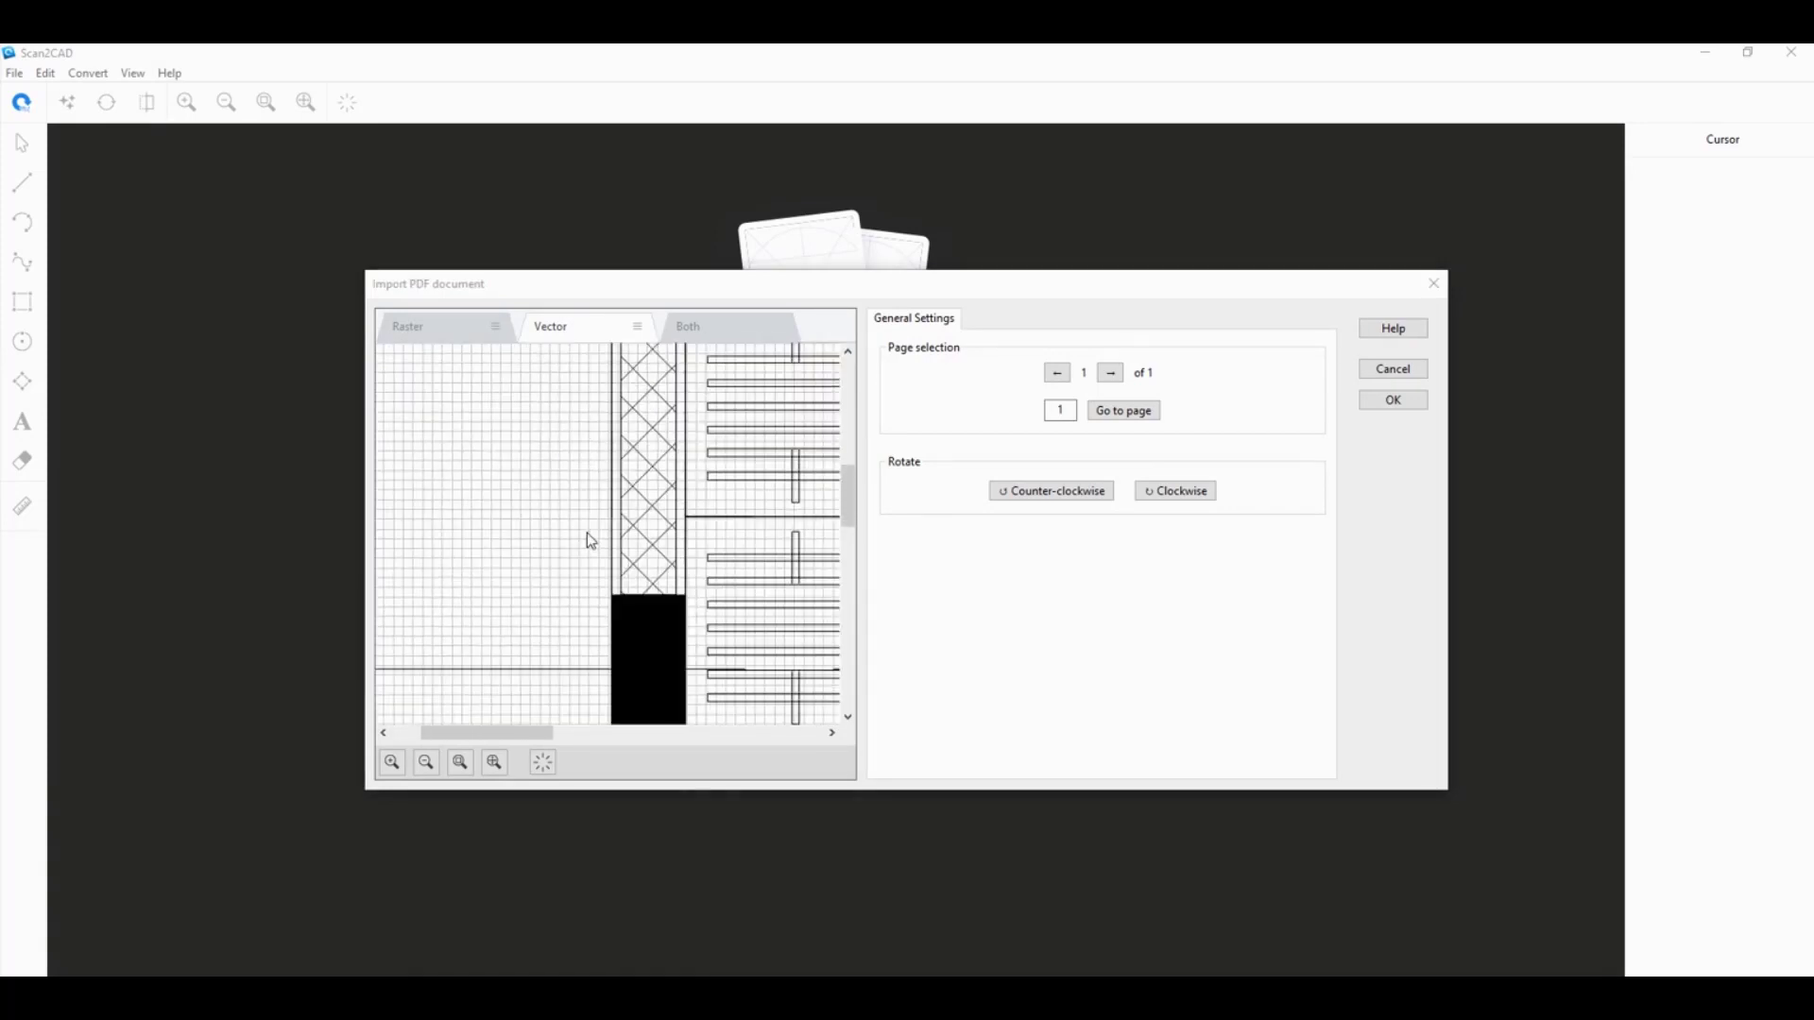
scroll(587, 535, "down", 3)
scroll(586, 530, "down", 2)
scroll(586, 530, "down", 2)
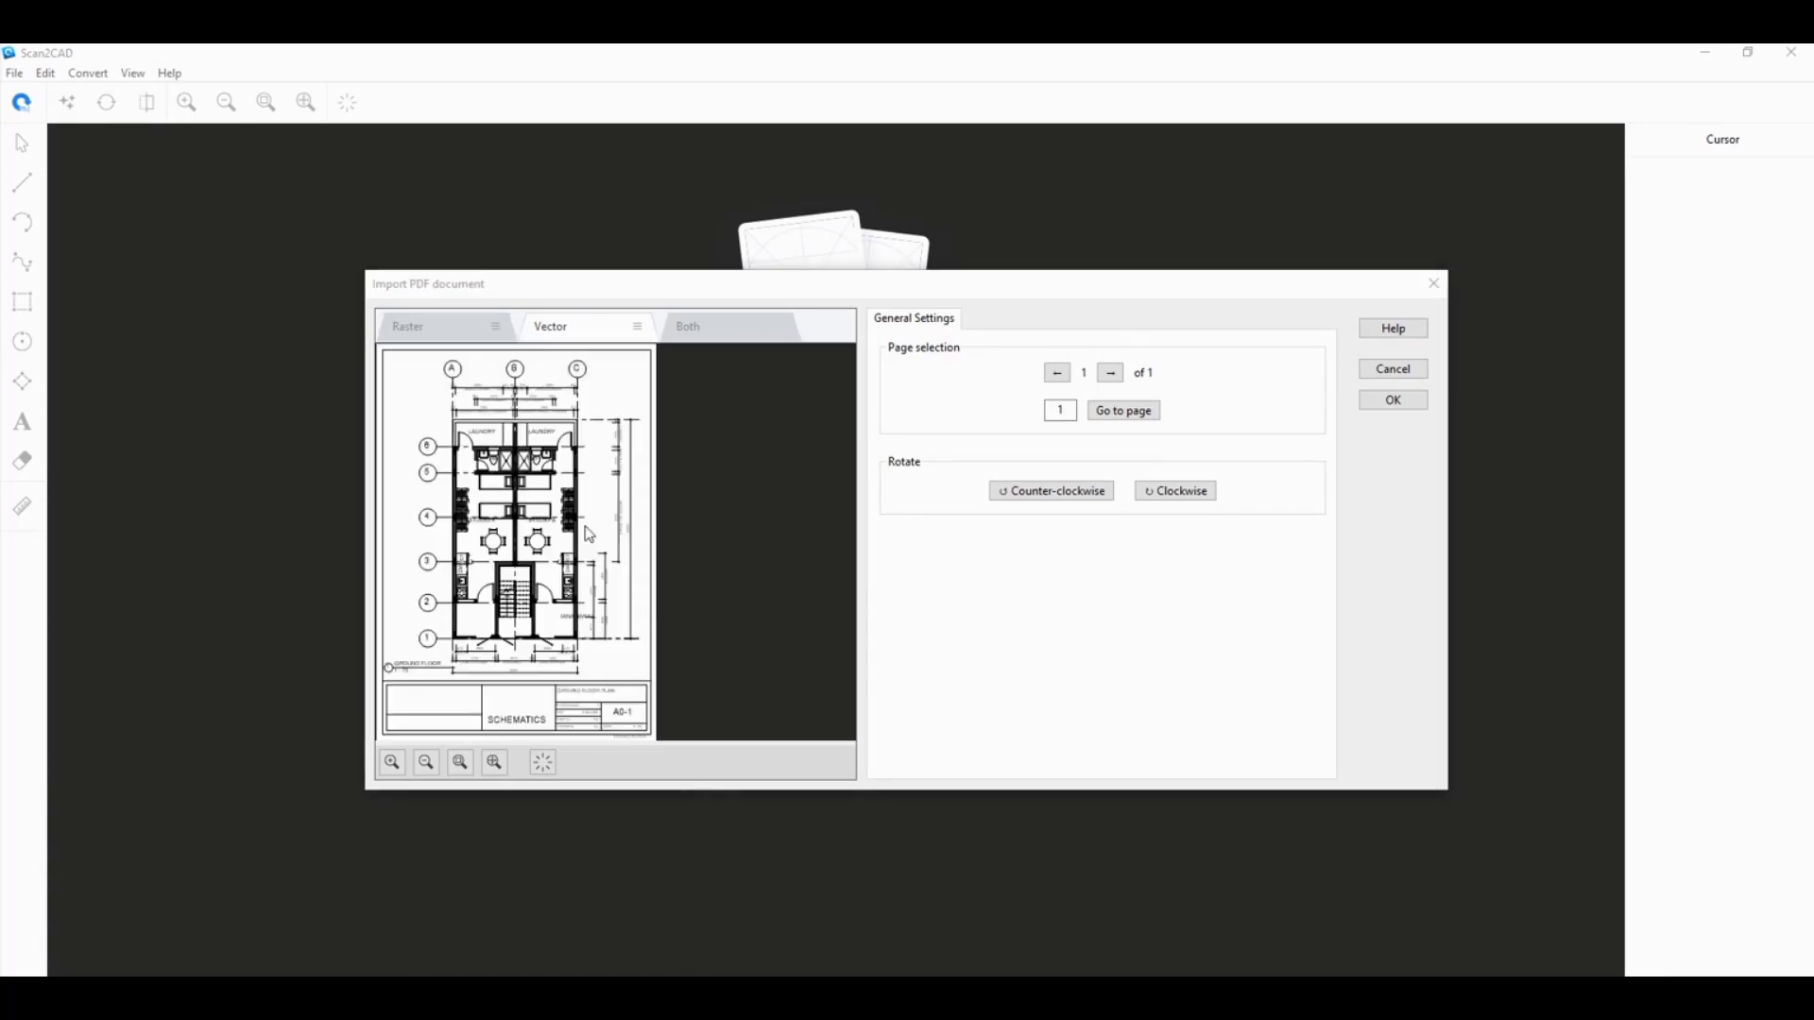
left_click(1395, 400)
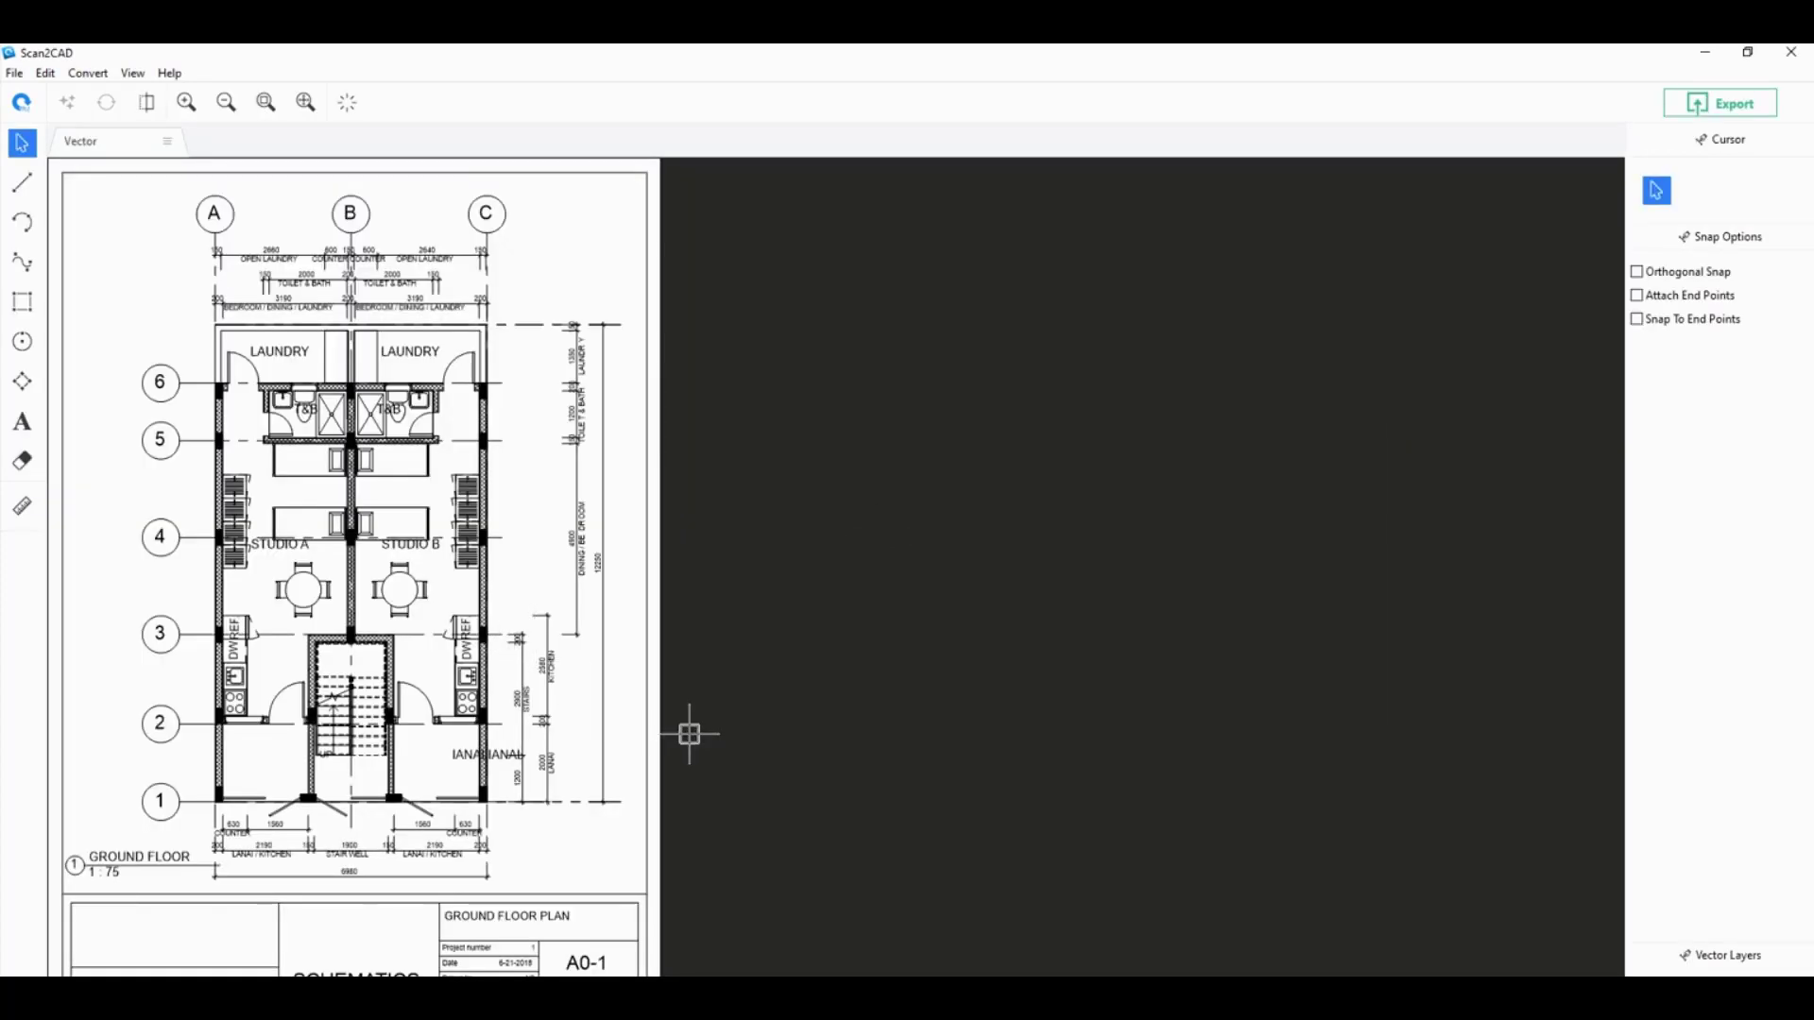
Export the drawing as a DXF (R14 and later) file named "Converted - Vector PDF", with Beziers as splines and layers unchanged.
left_click(1705, 106)
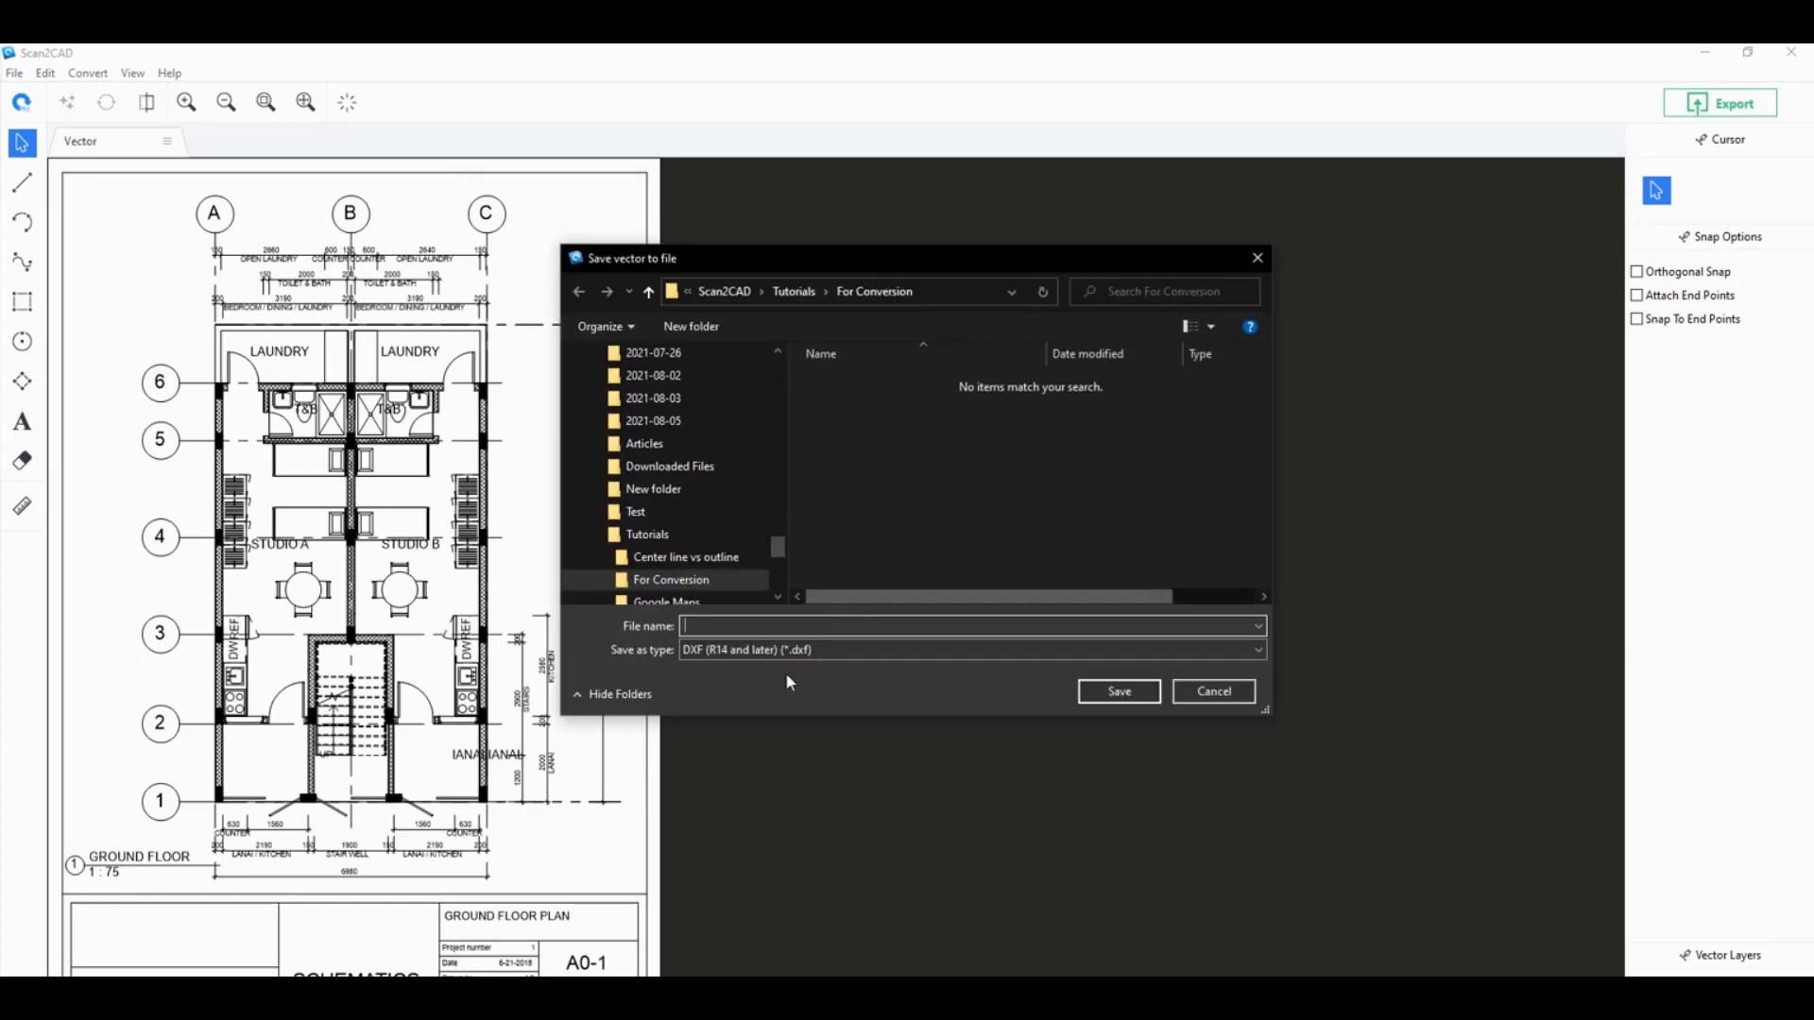
left_click(802, 651)
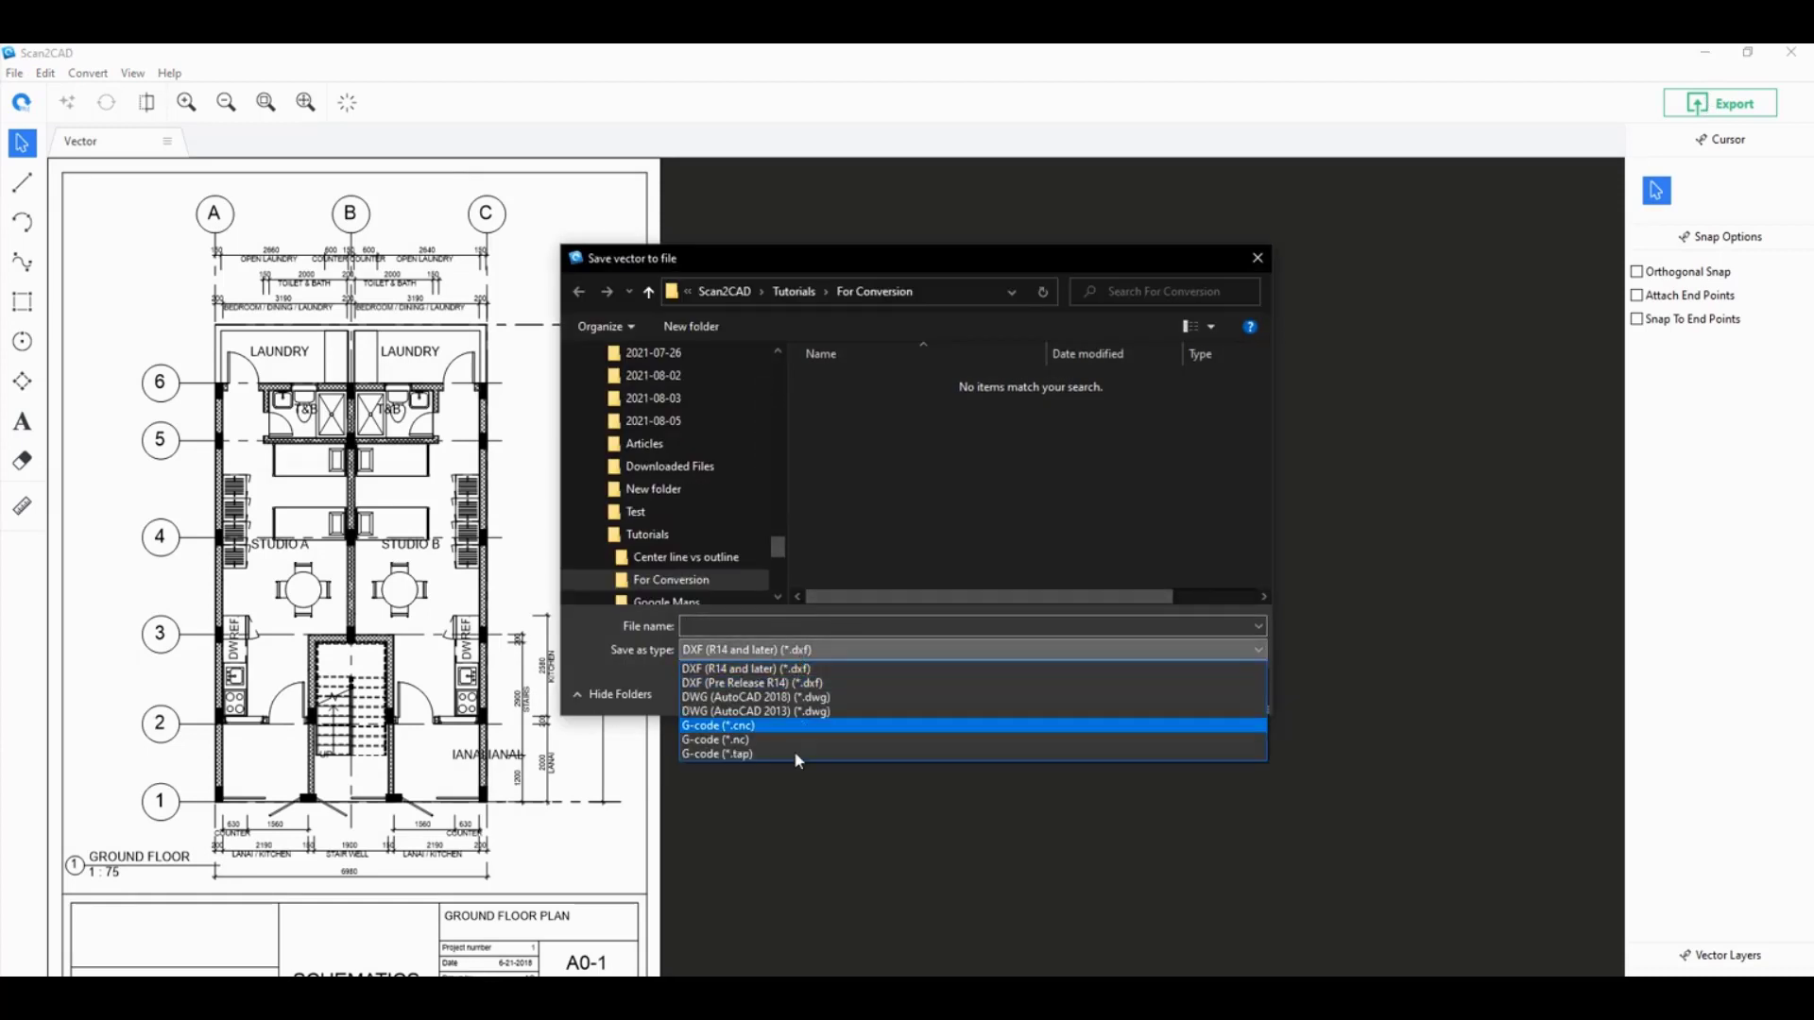
left_click(817, 626)
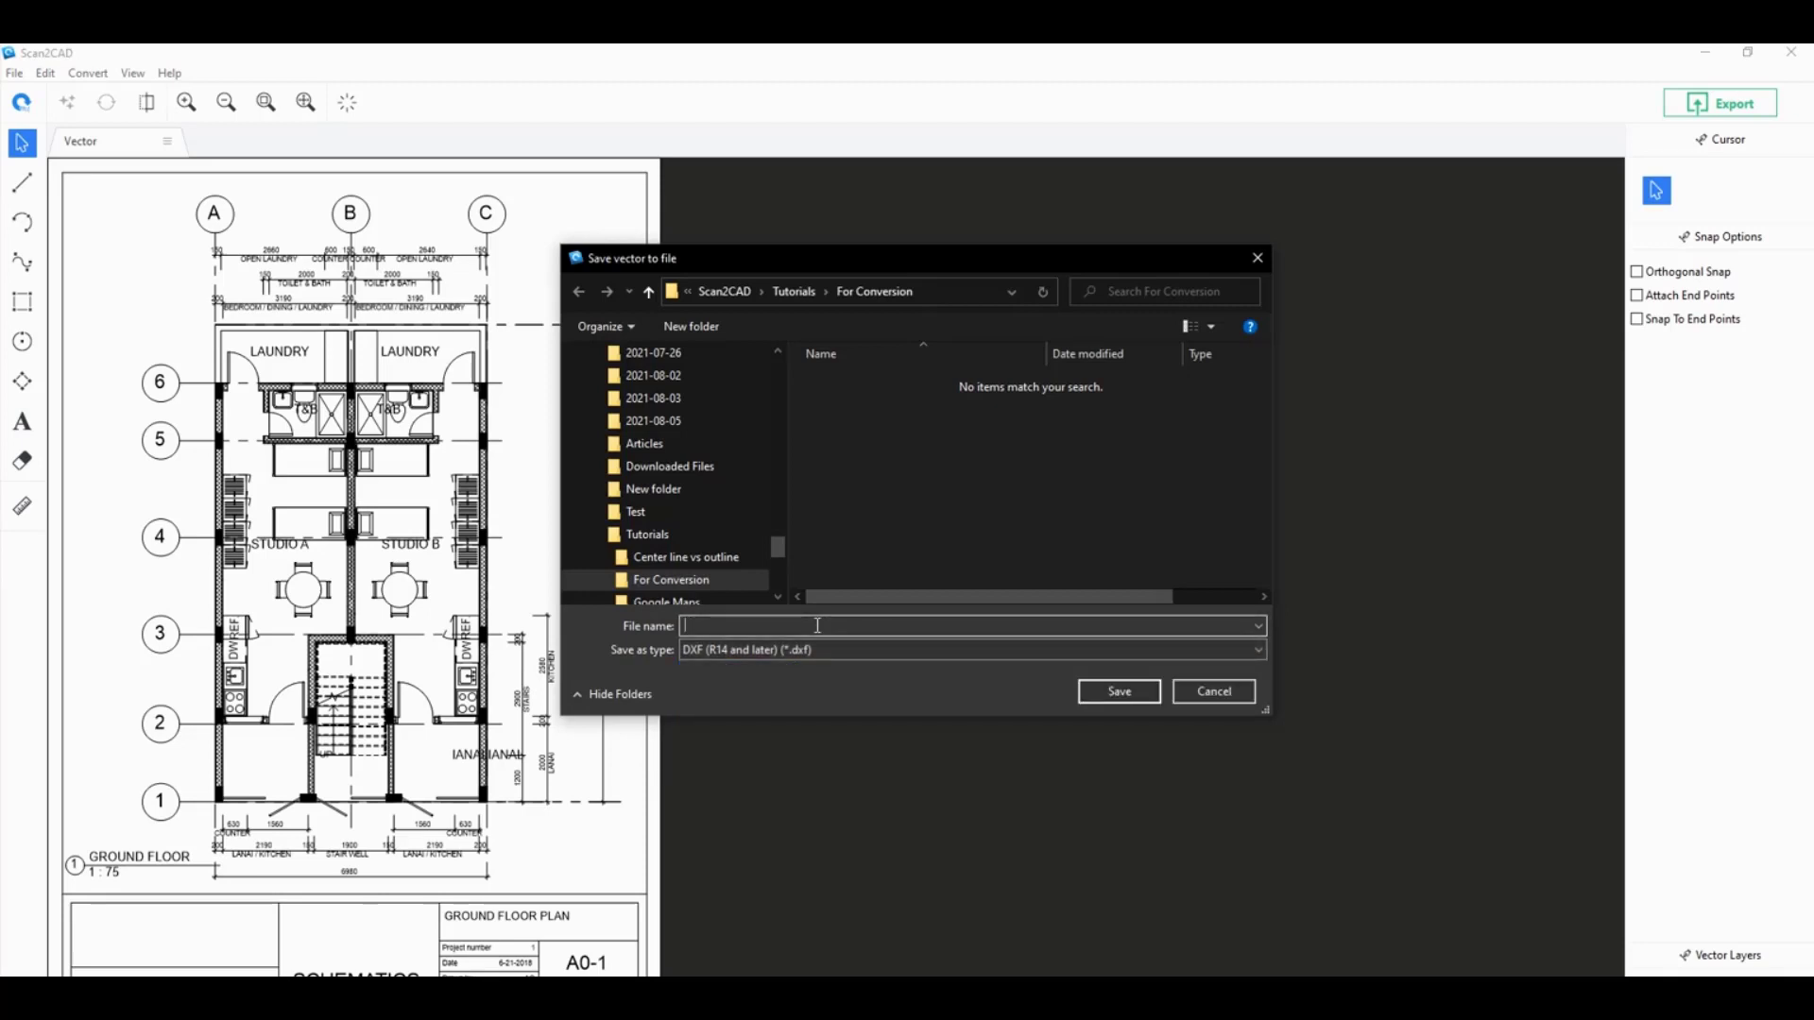
type("Converted - Vector PDF")
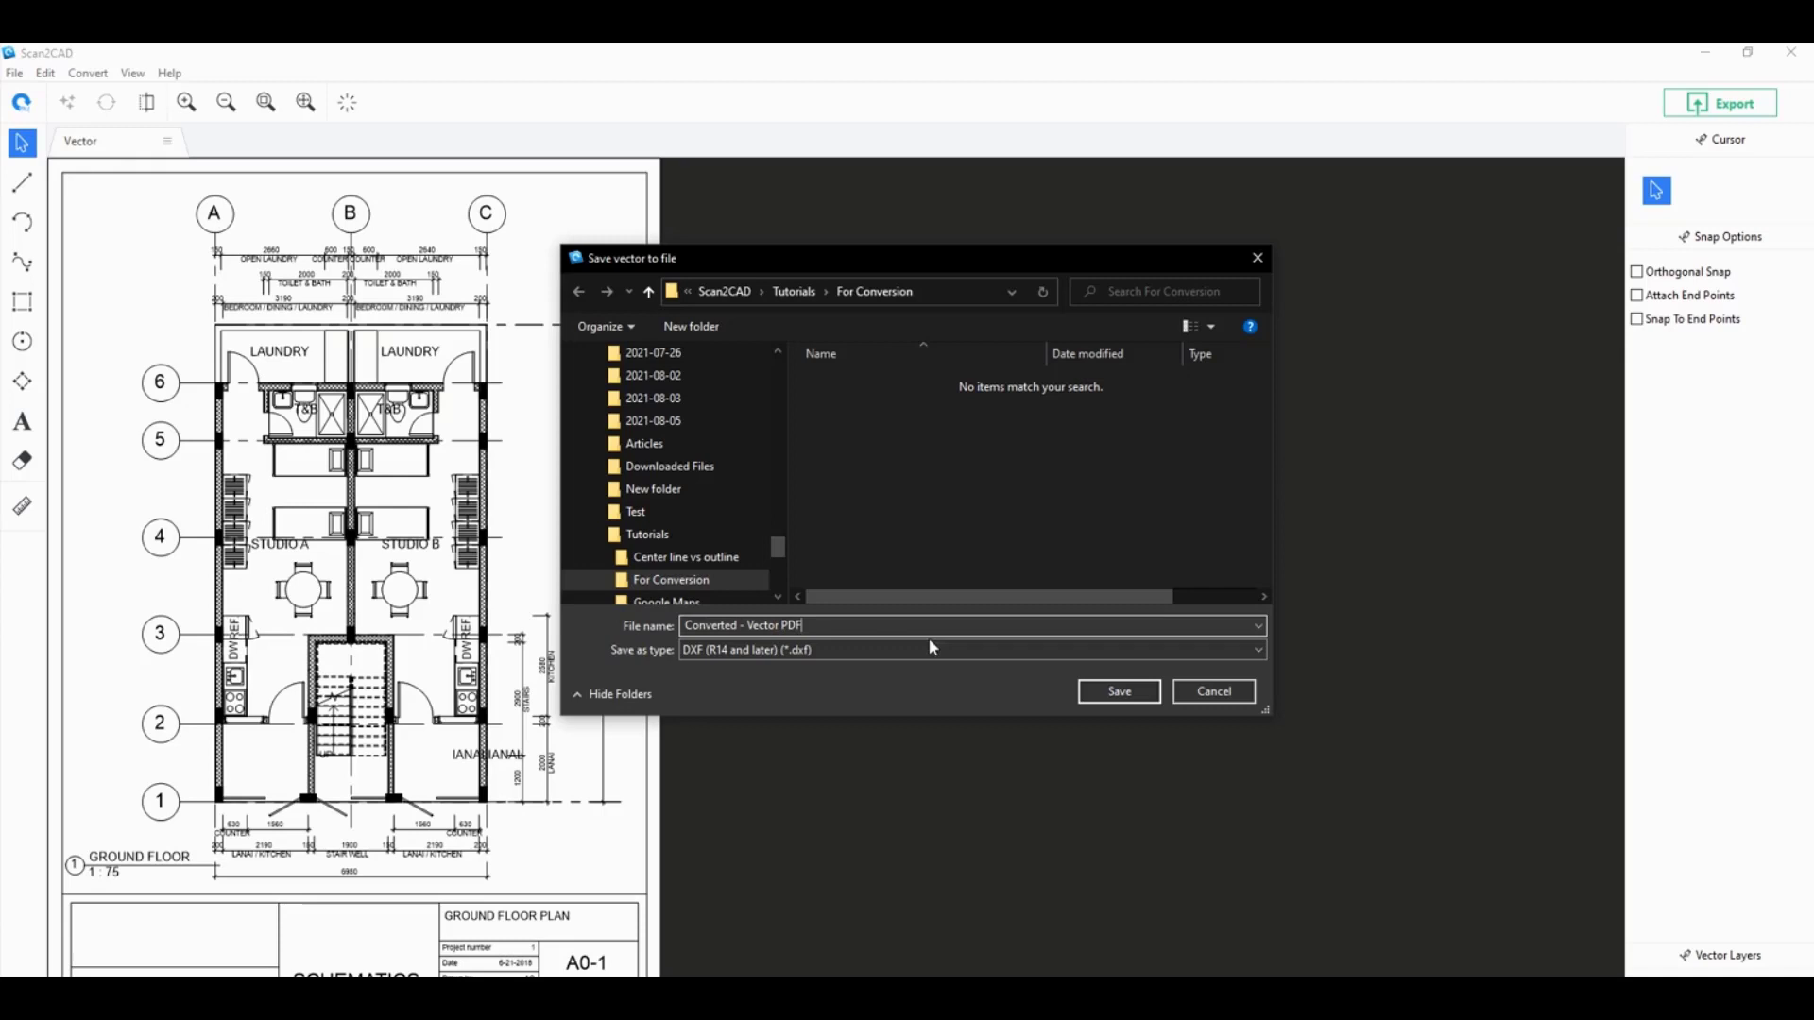
left_click(1143, 697)
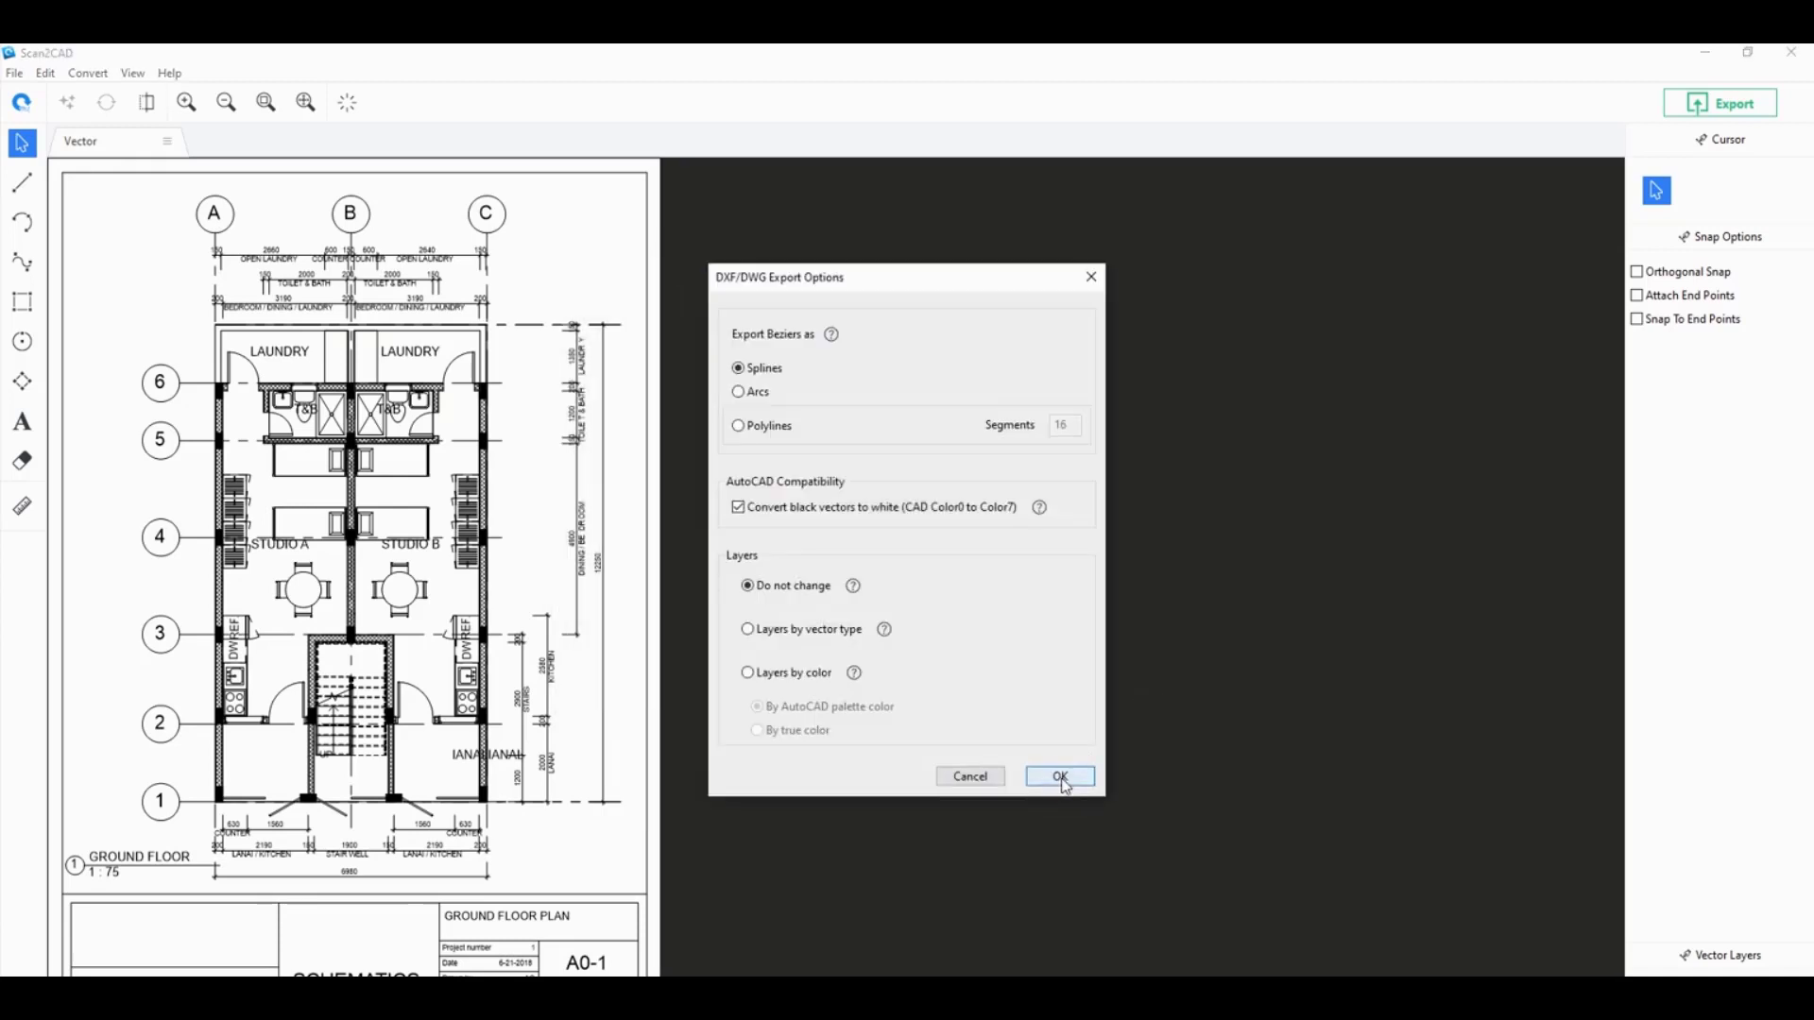
left_click(1060, 776)
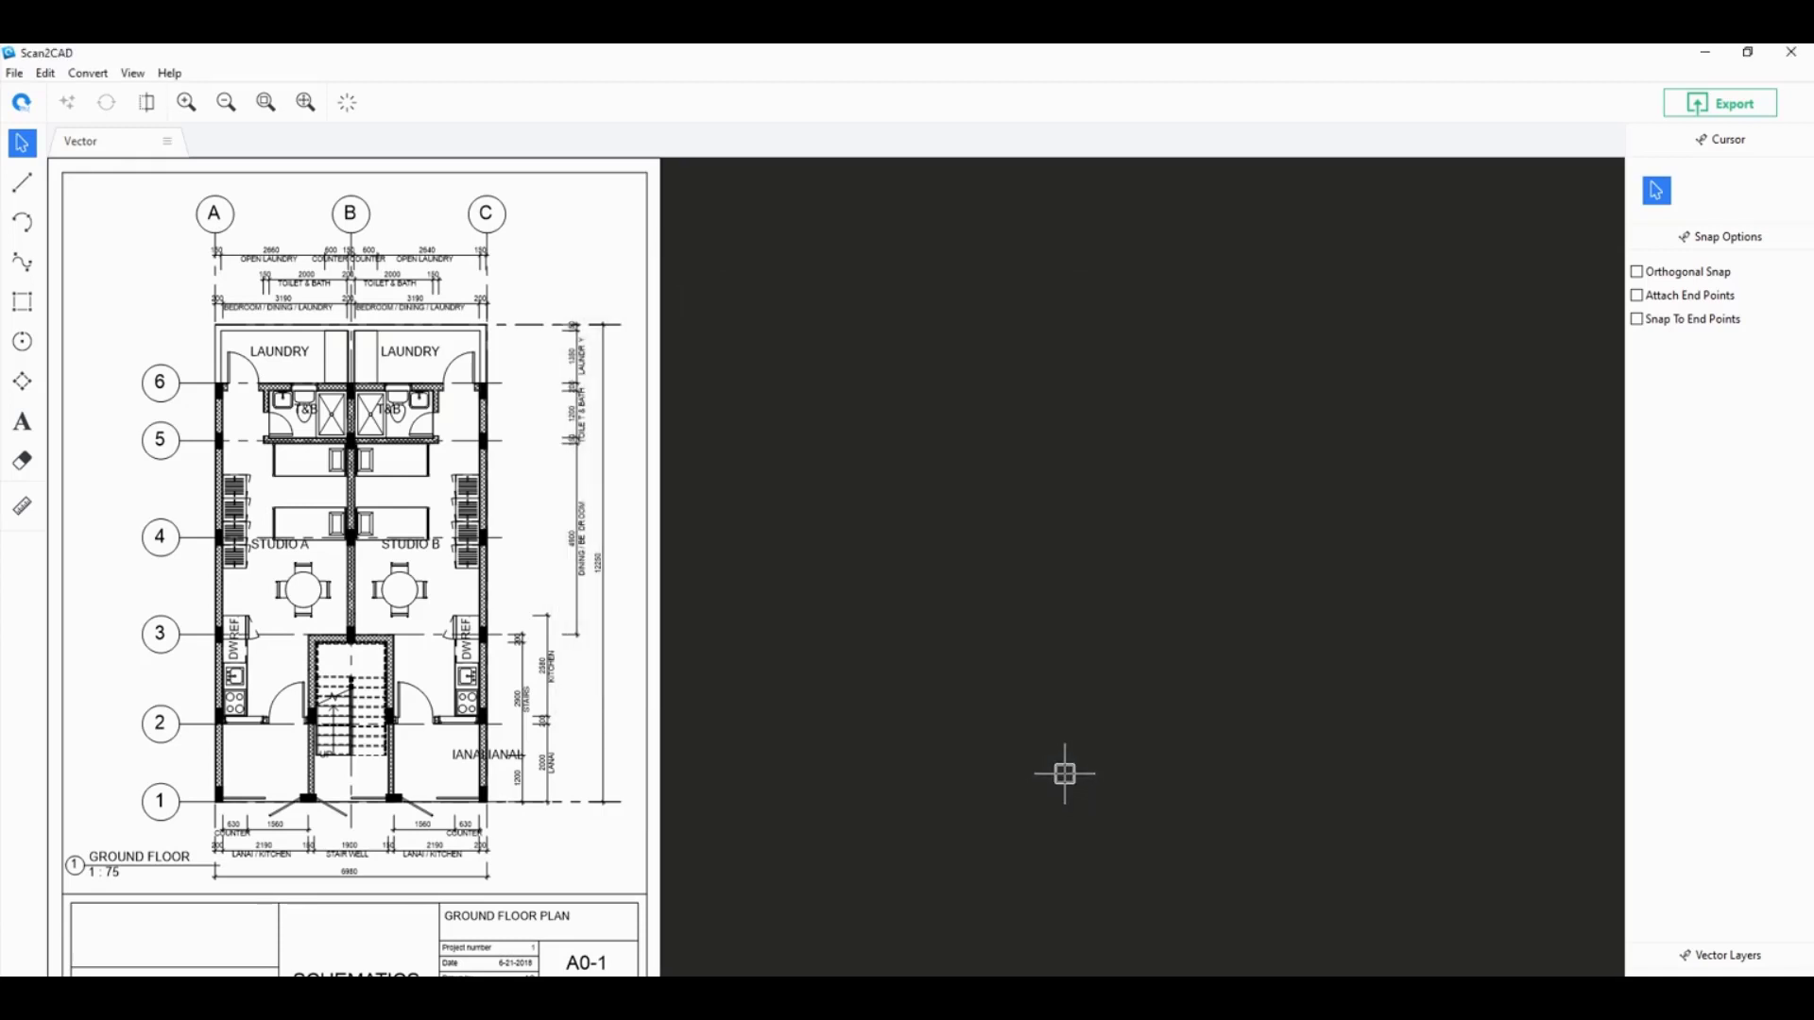
Close the vector file without saving further changes.
right_click(114, 145)
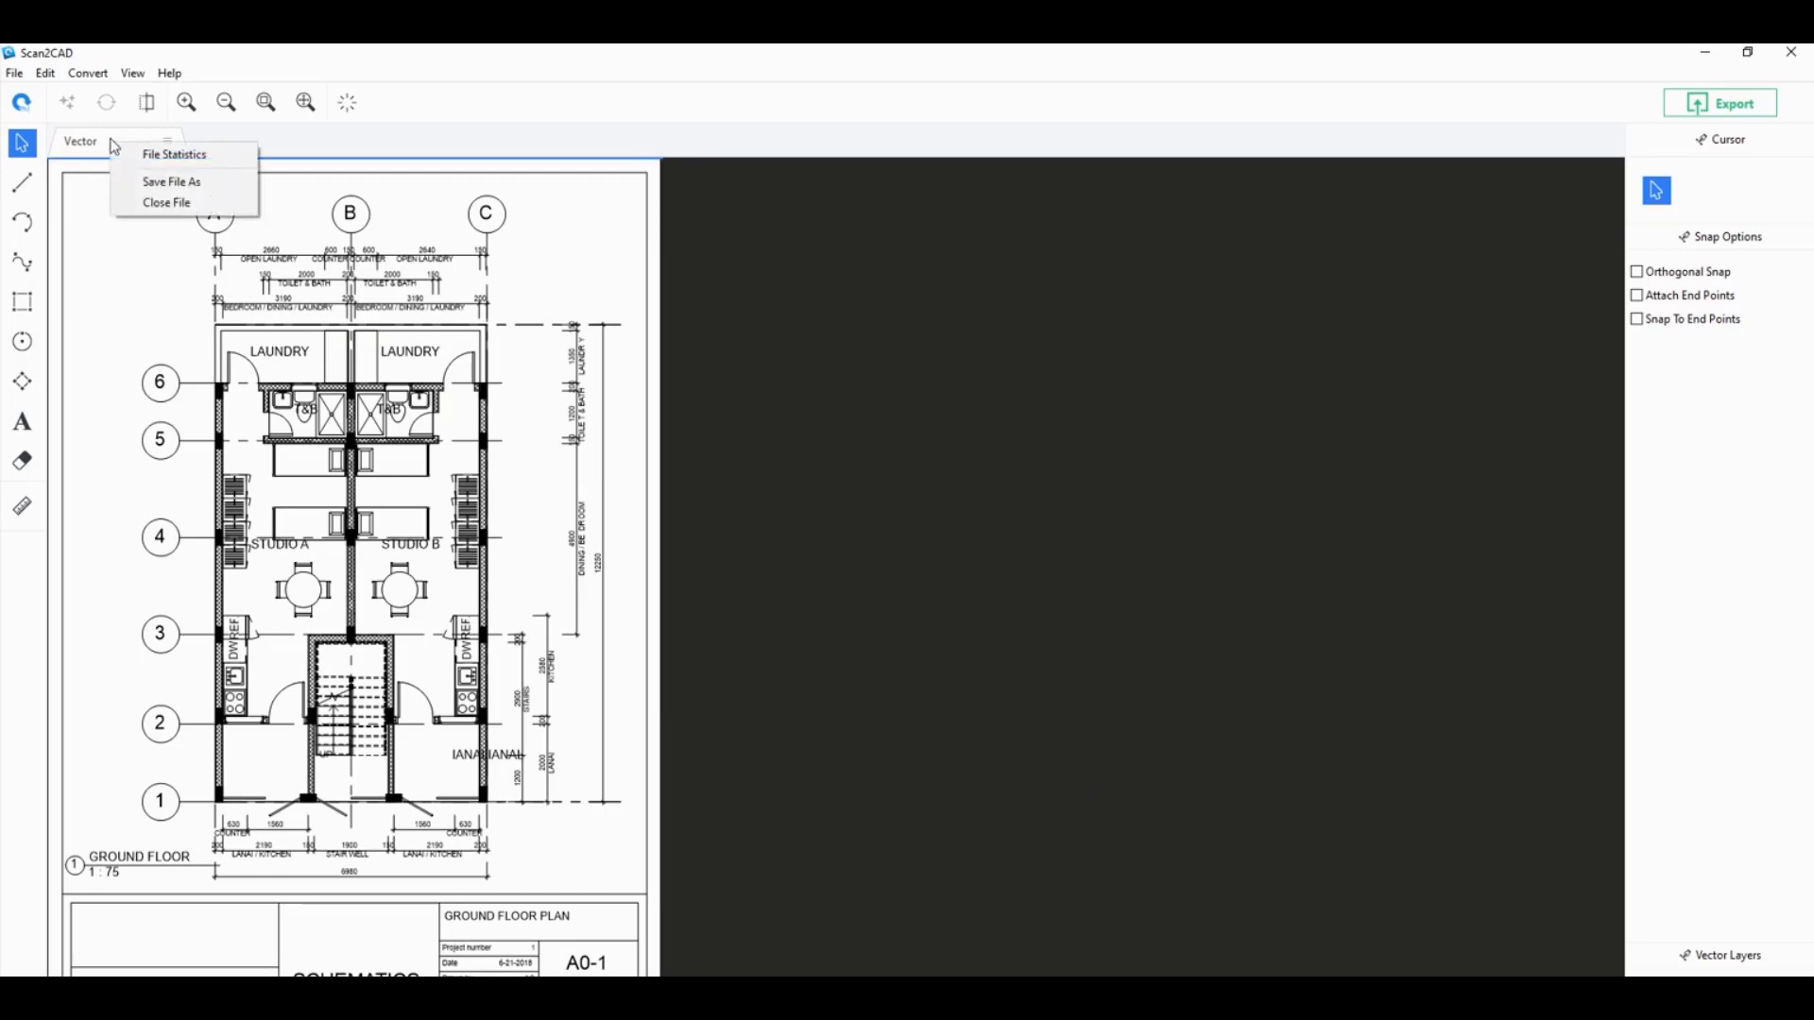
left_click(240, 219)
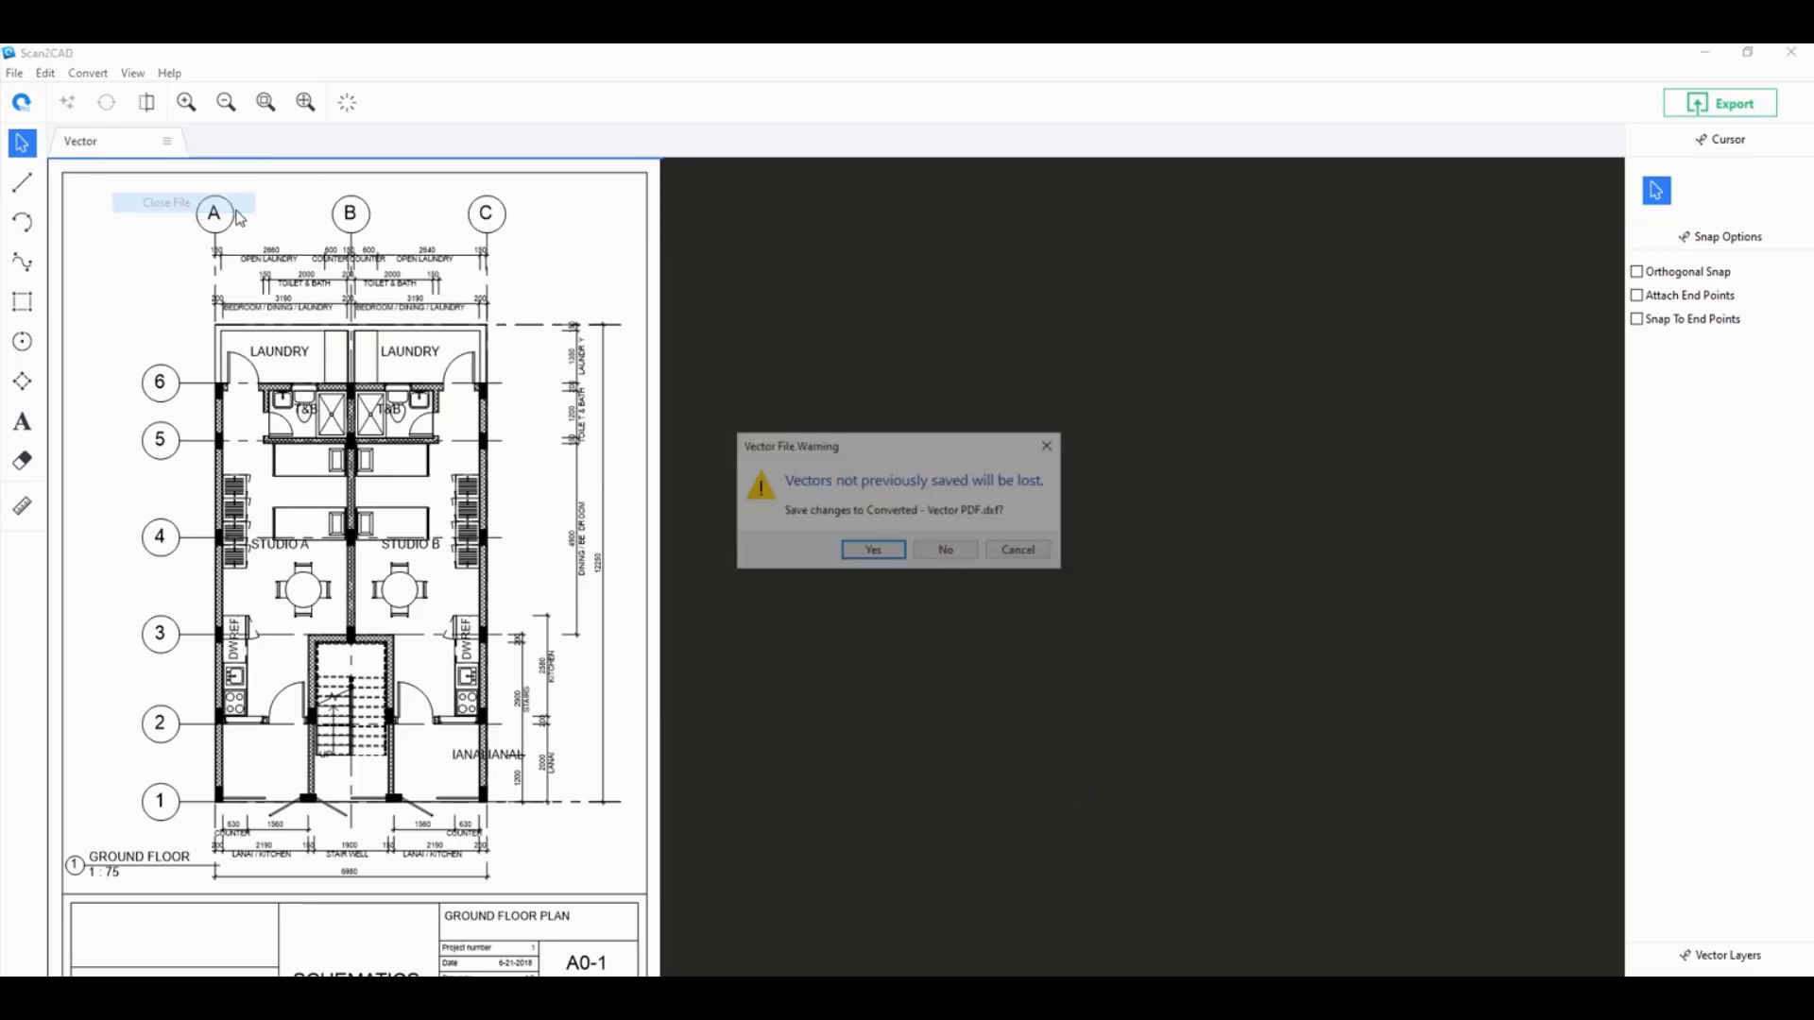
left_click(948, 553)
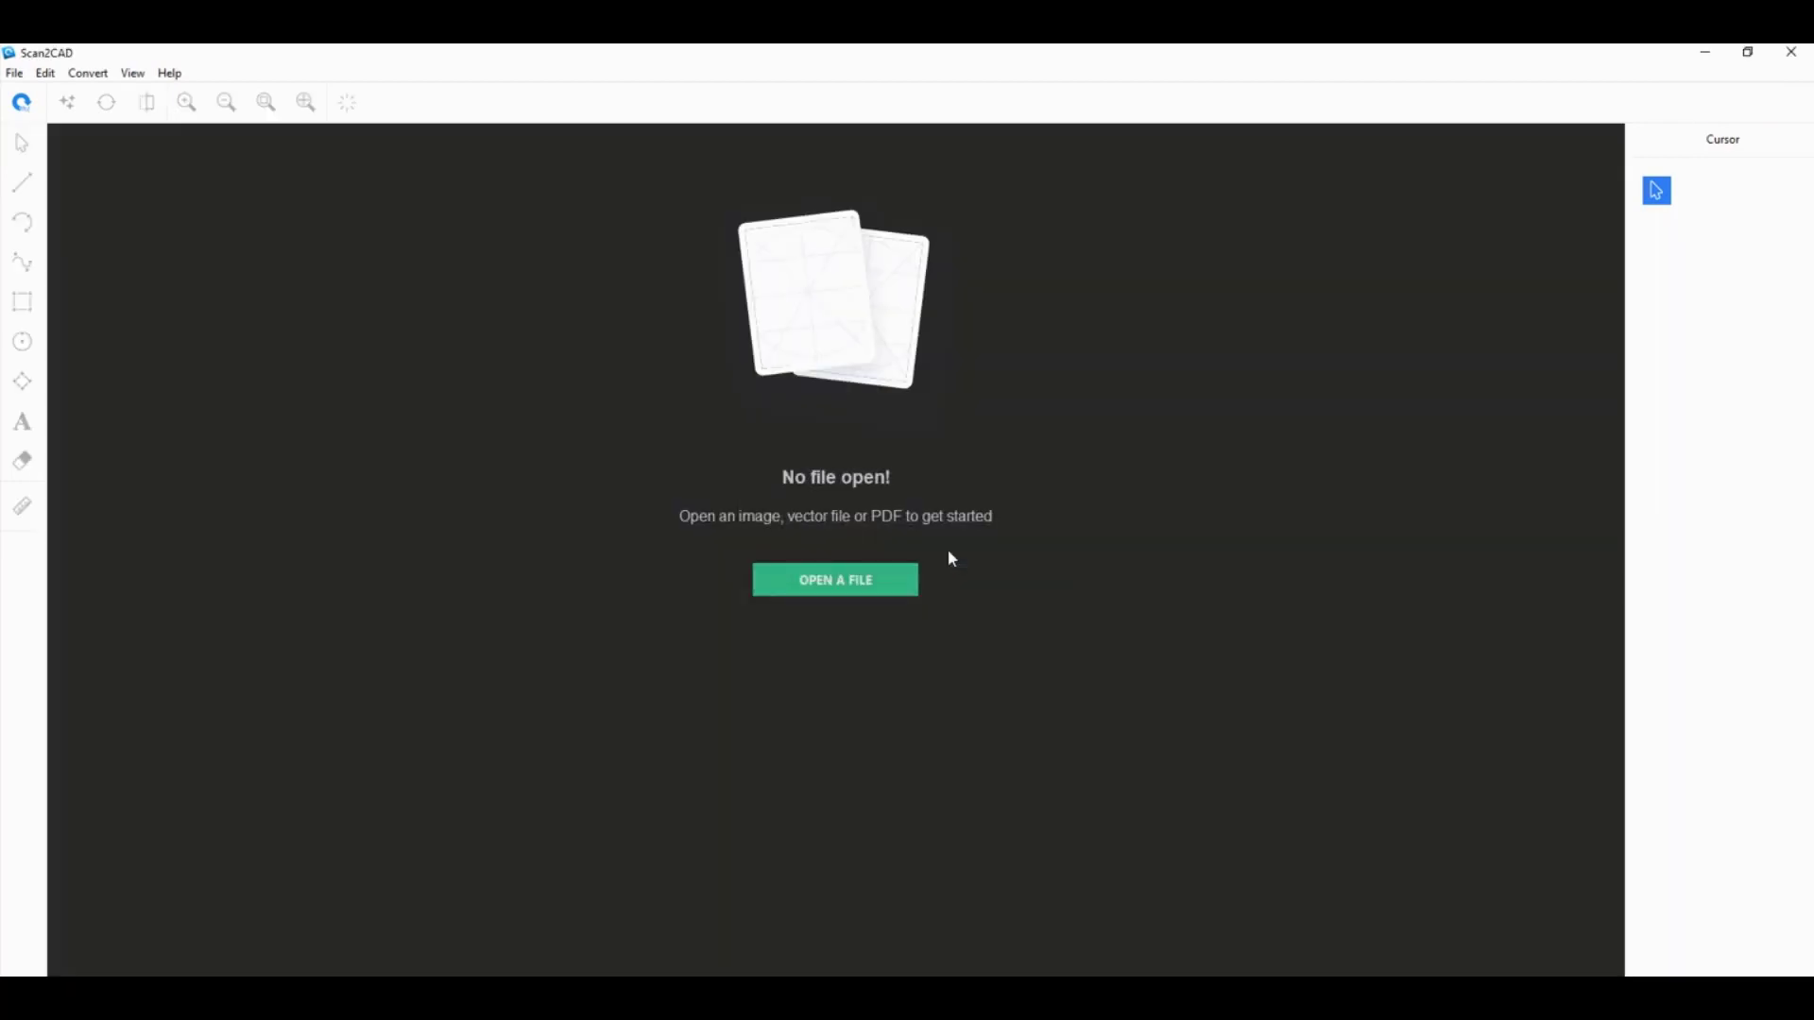
Open Scheme - Raster.pdf, check its Vector and Raster previews, and import the Raster version.
left_click(856, 582)
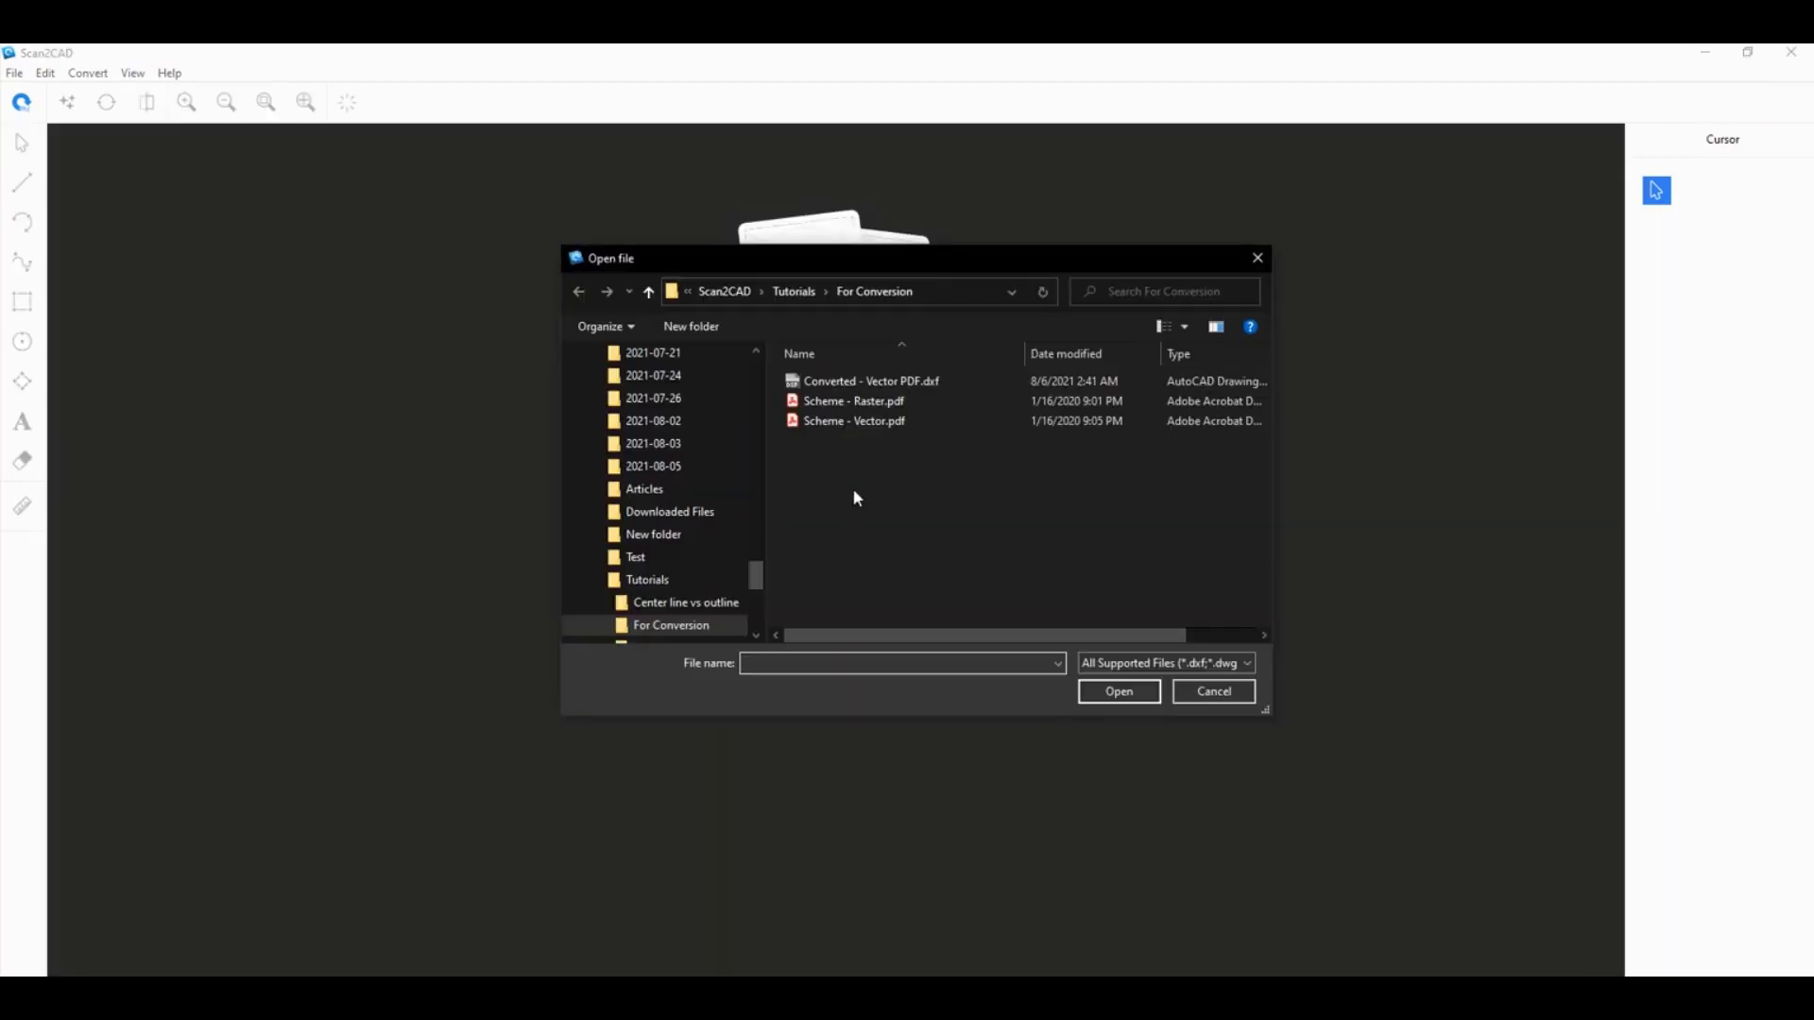
double_click(846, 402)
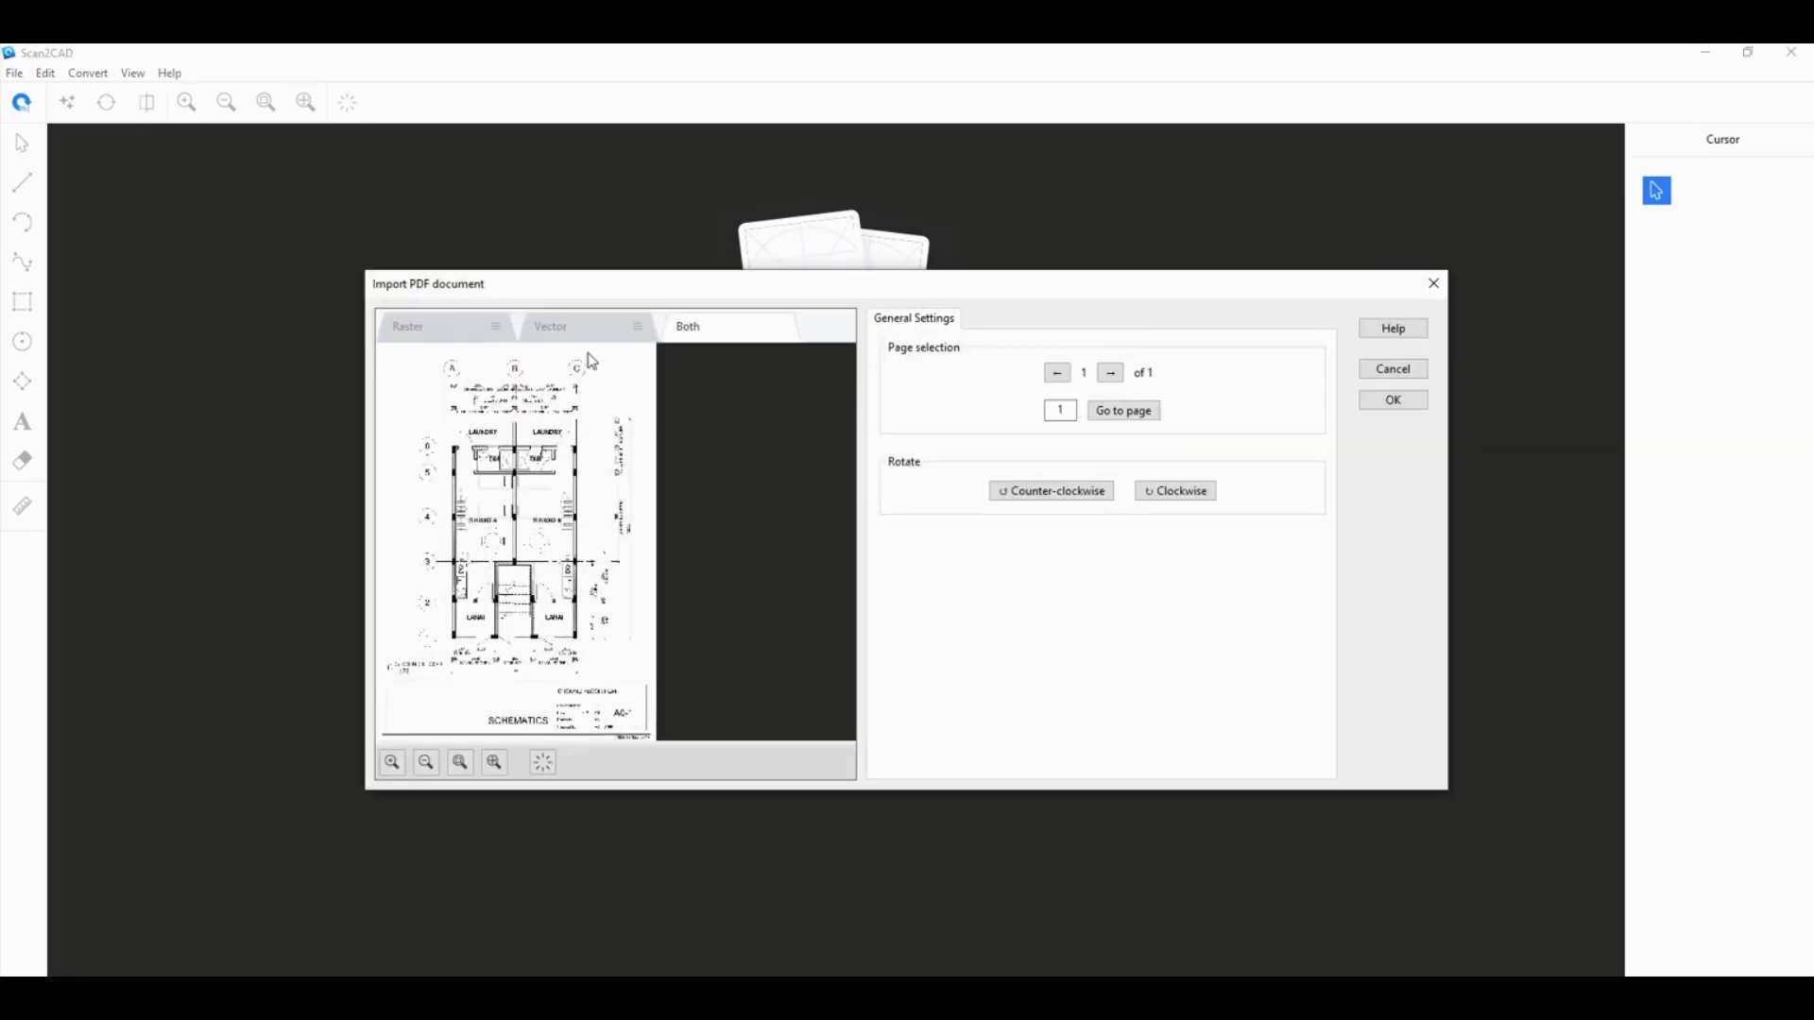
left_click(572, 325)
left_click(450, 332)
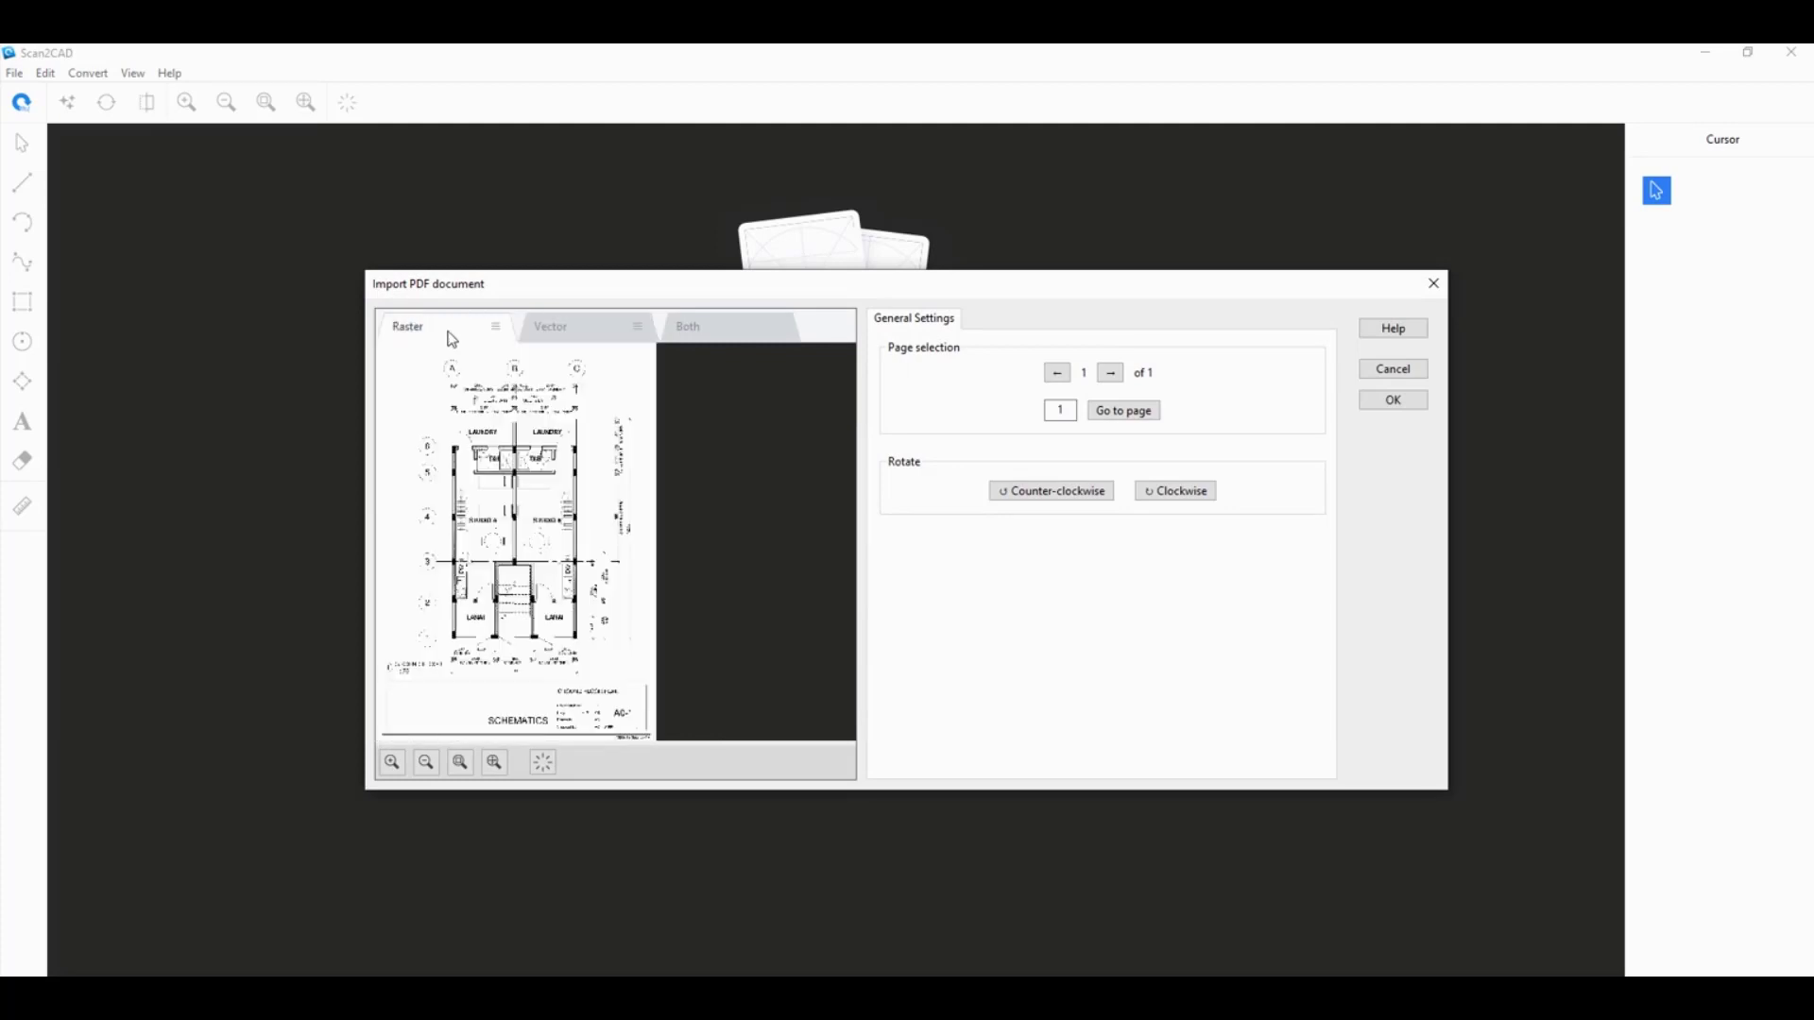
left_click(1392, 400)
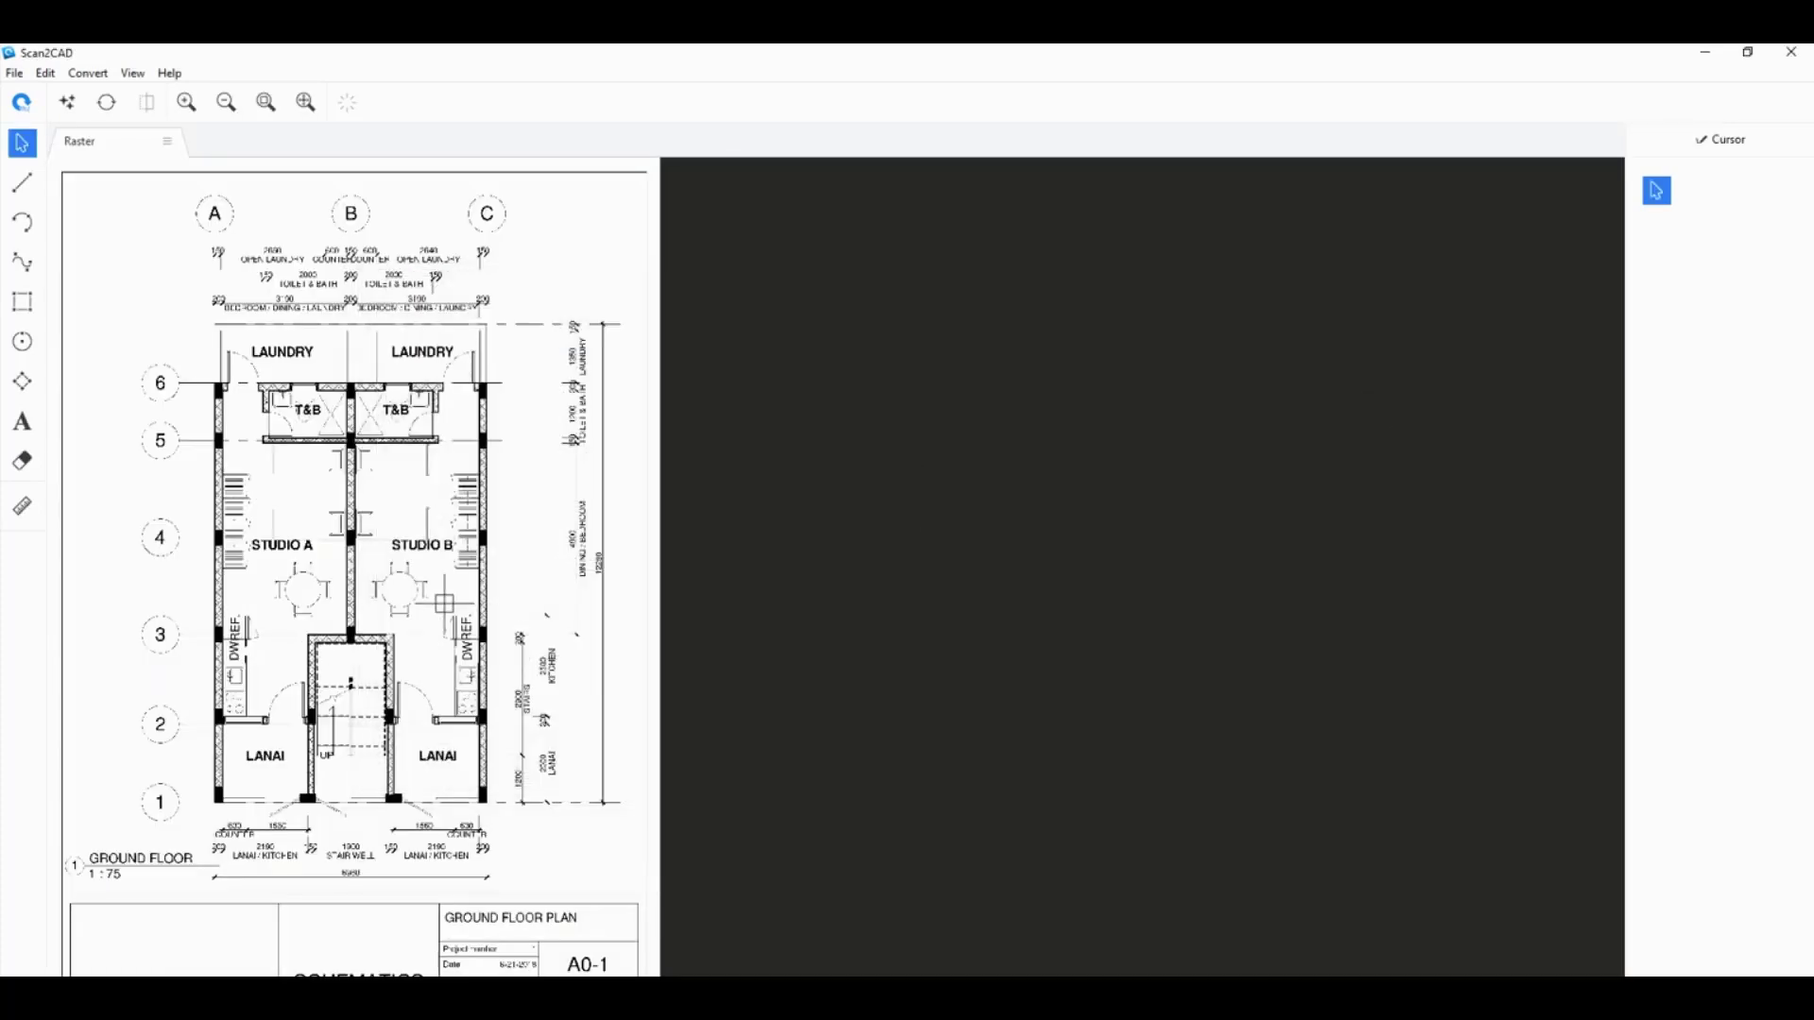
Examine the wall hatching and room linework of the imported raster floor plan at close range.
scroll(444, 603, "up", 10)
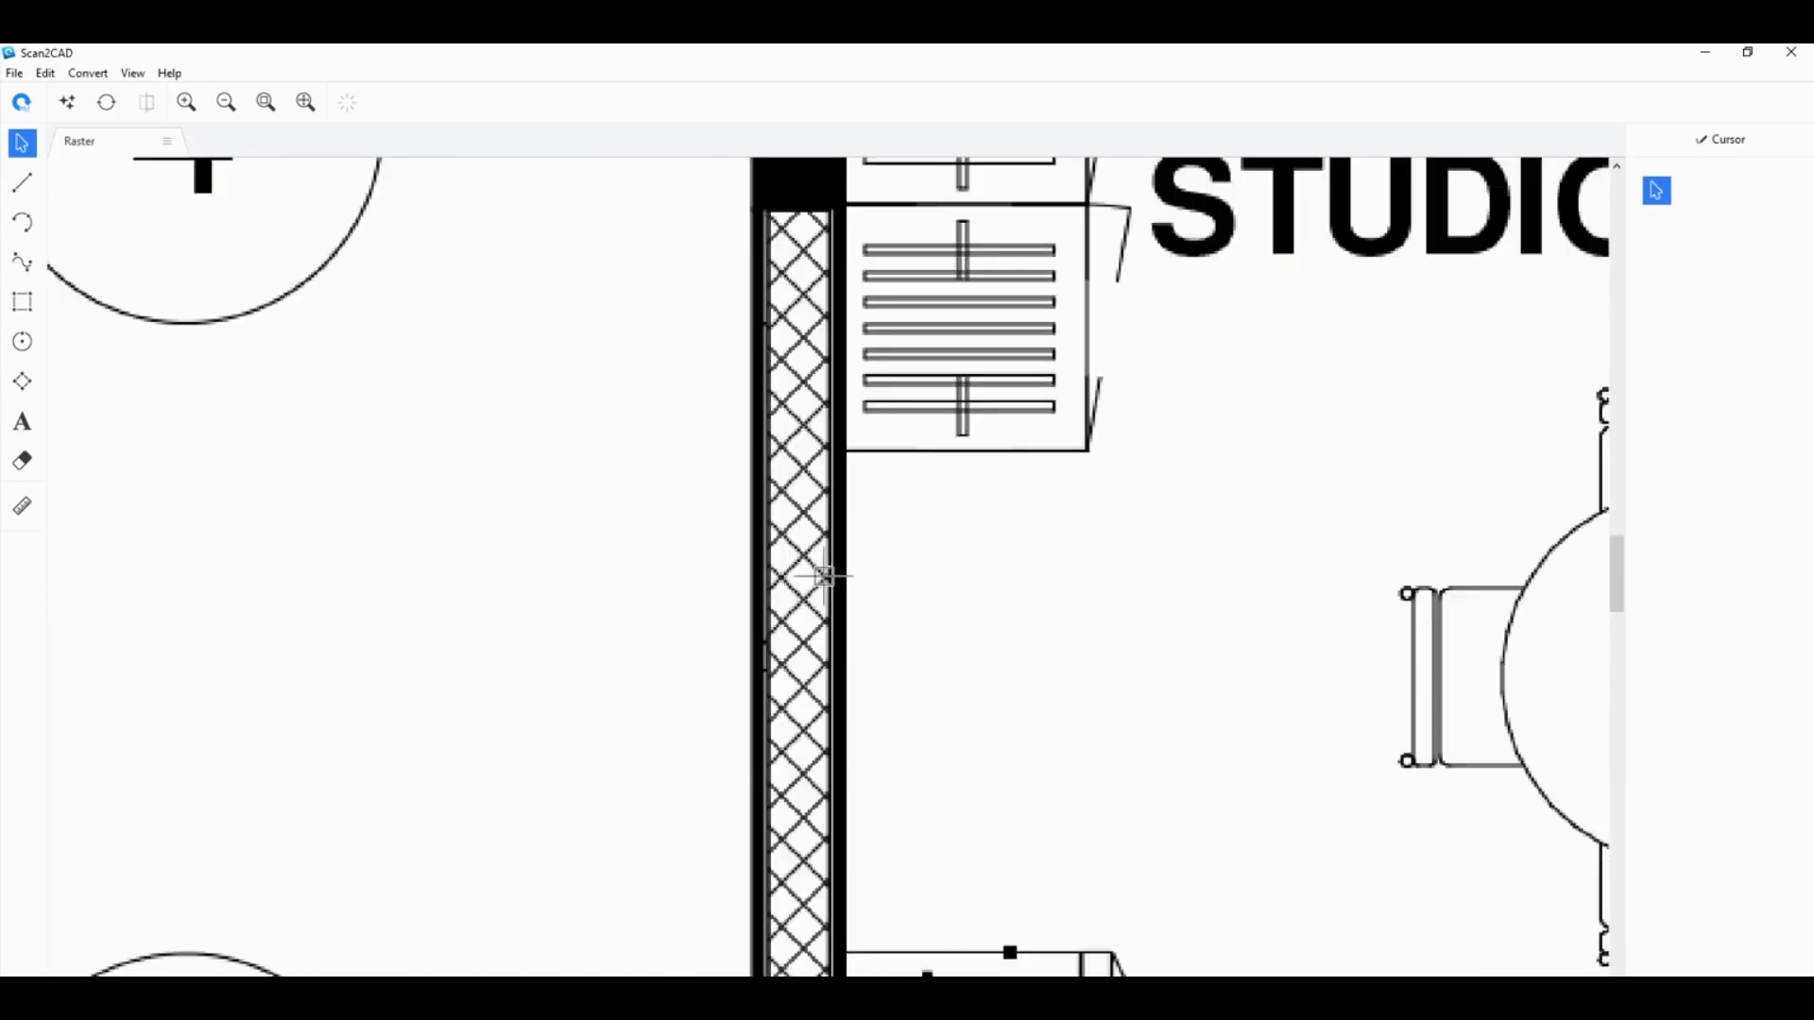
scroll(817, 571, "up", 3)
scroll(486, 614, "down", 8)
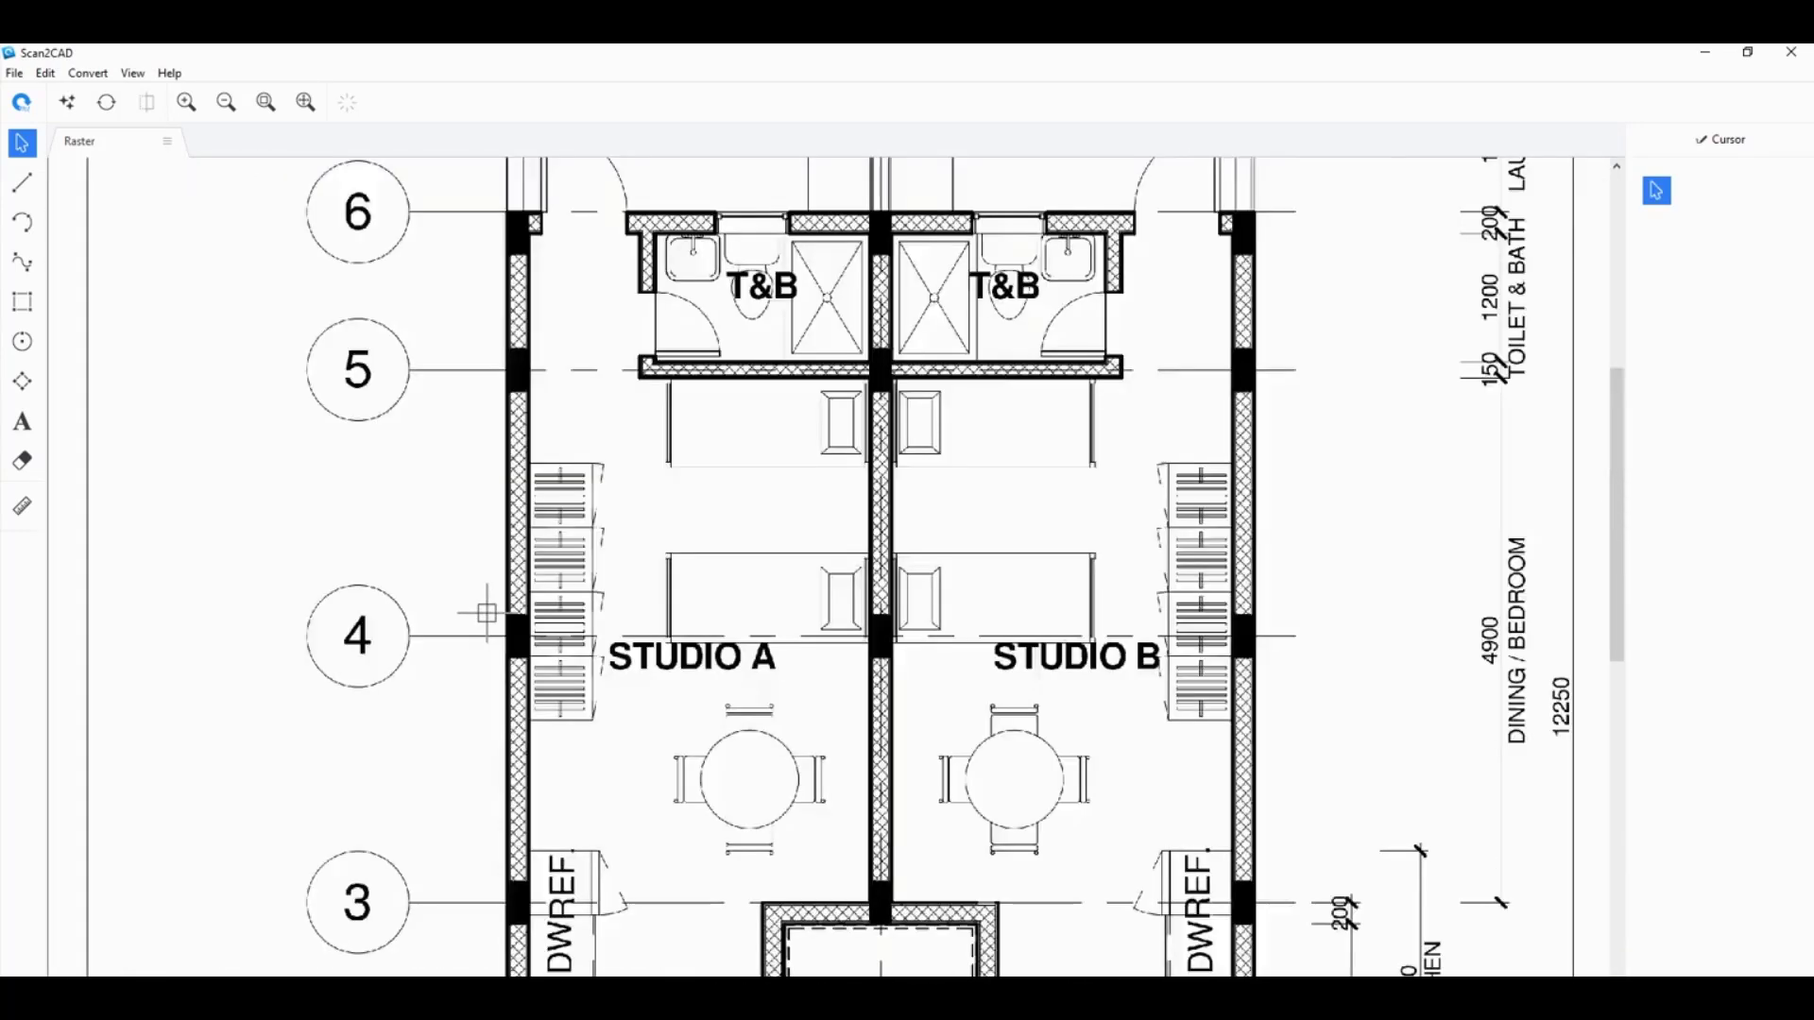
scroll(487, 614, "down", 5)
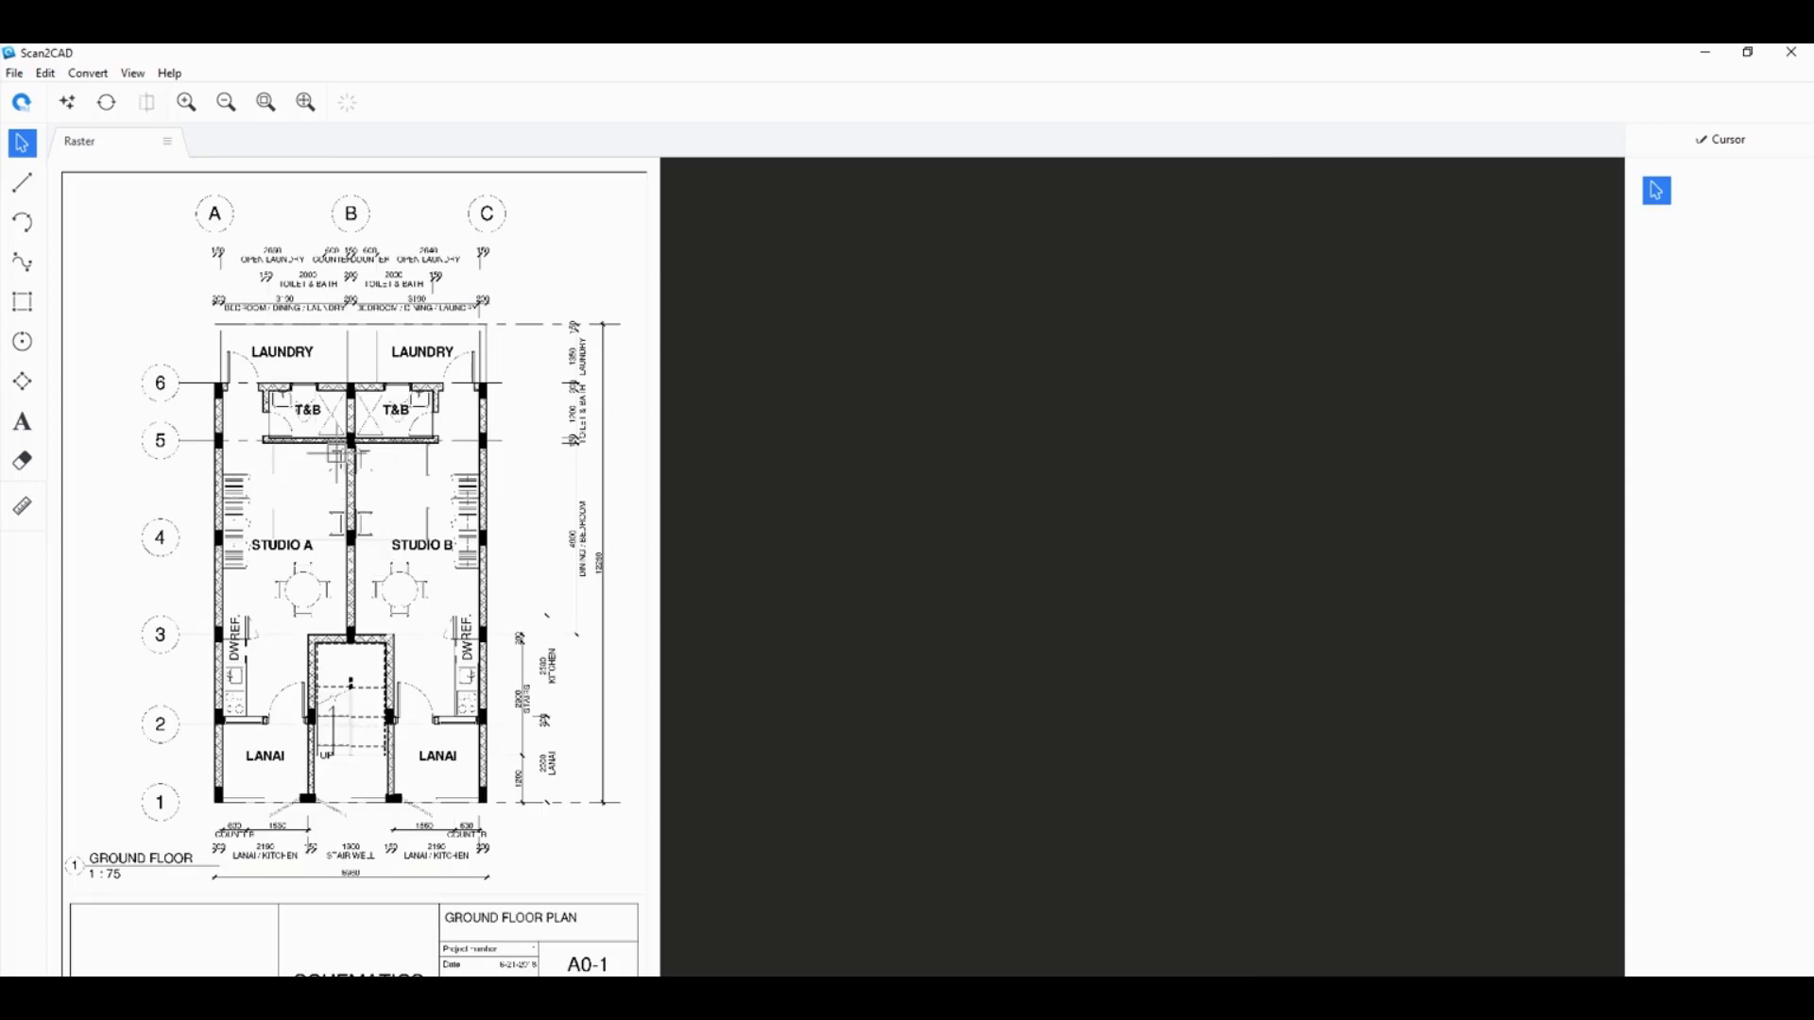
scroll(215, 413, "up", 1)
scroll(543, 603, "up", 1)
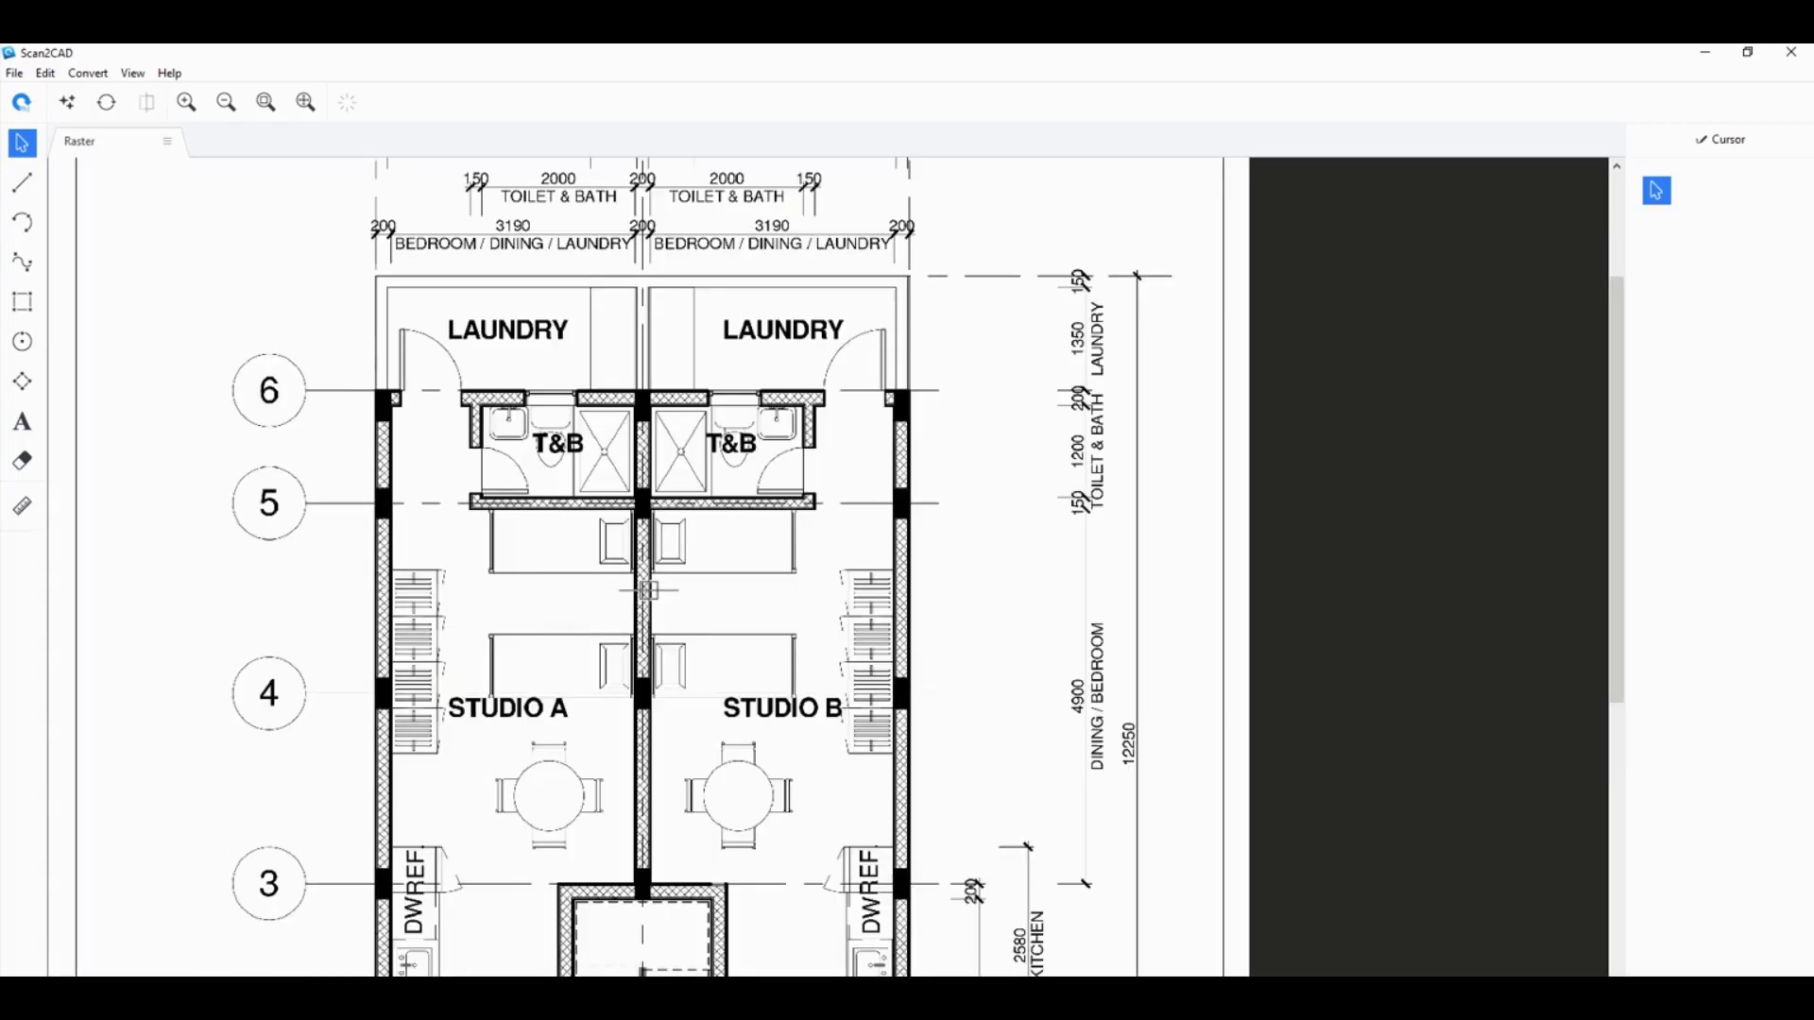
Clean the raster image with the Threshold (Black & White) colour reduction, using a simple threshold of 127.
left_click(67, 104)
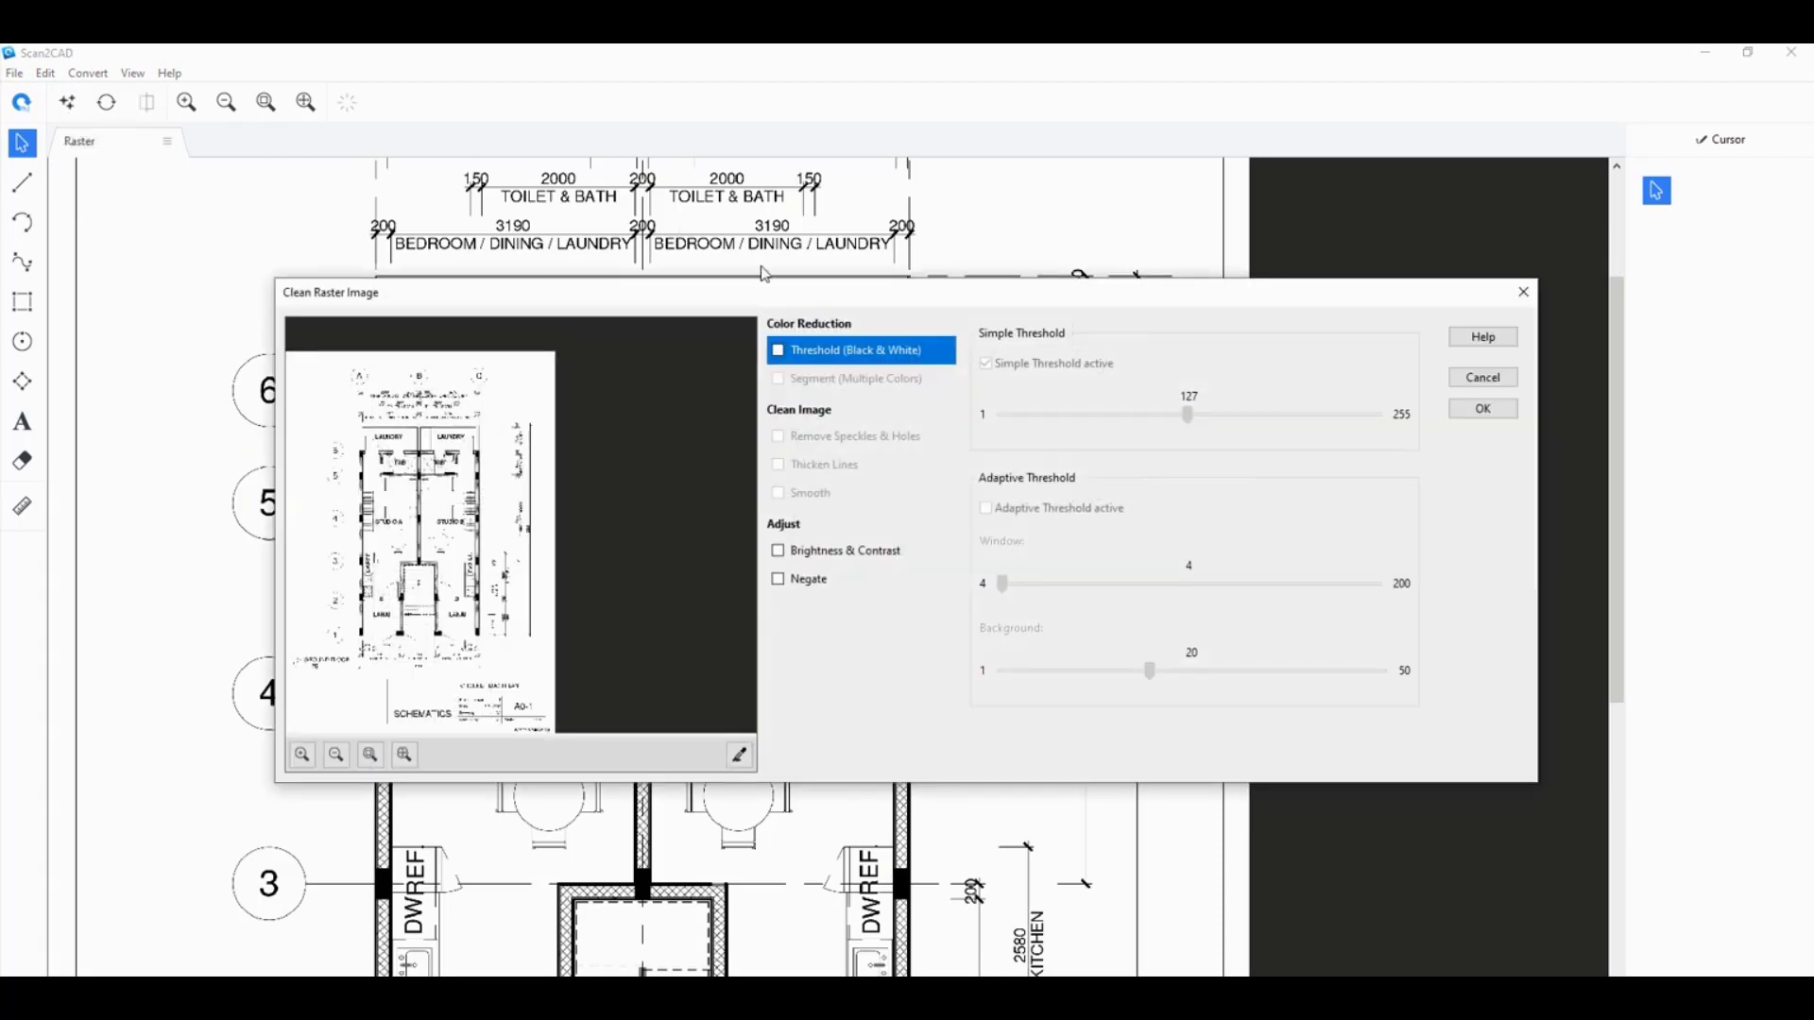
left_click(777, 352)
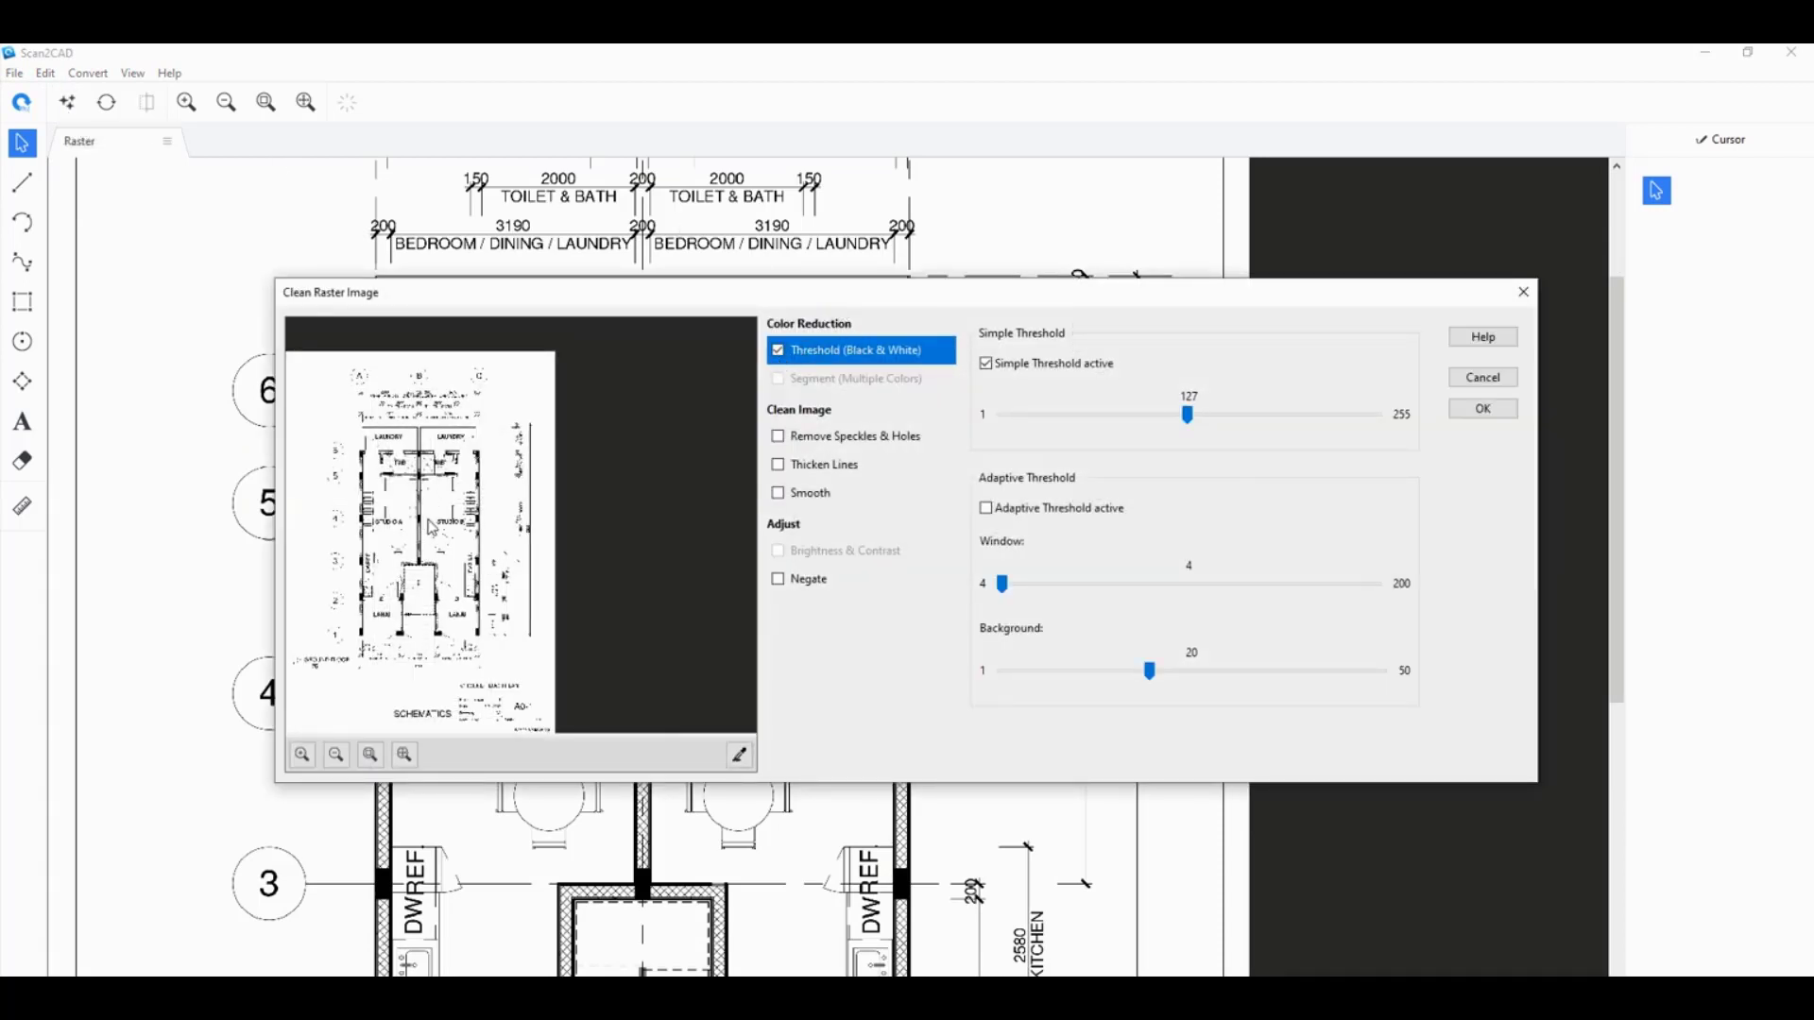
scroll(430, 514, "up", 1)
scroll(466, 575, "up", 1)
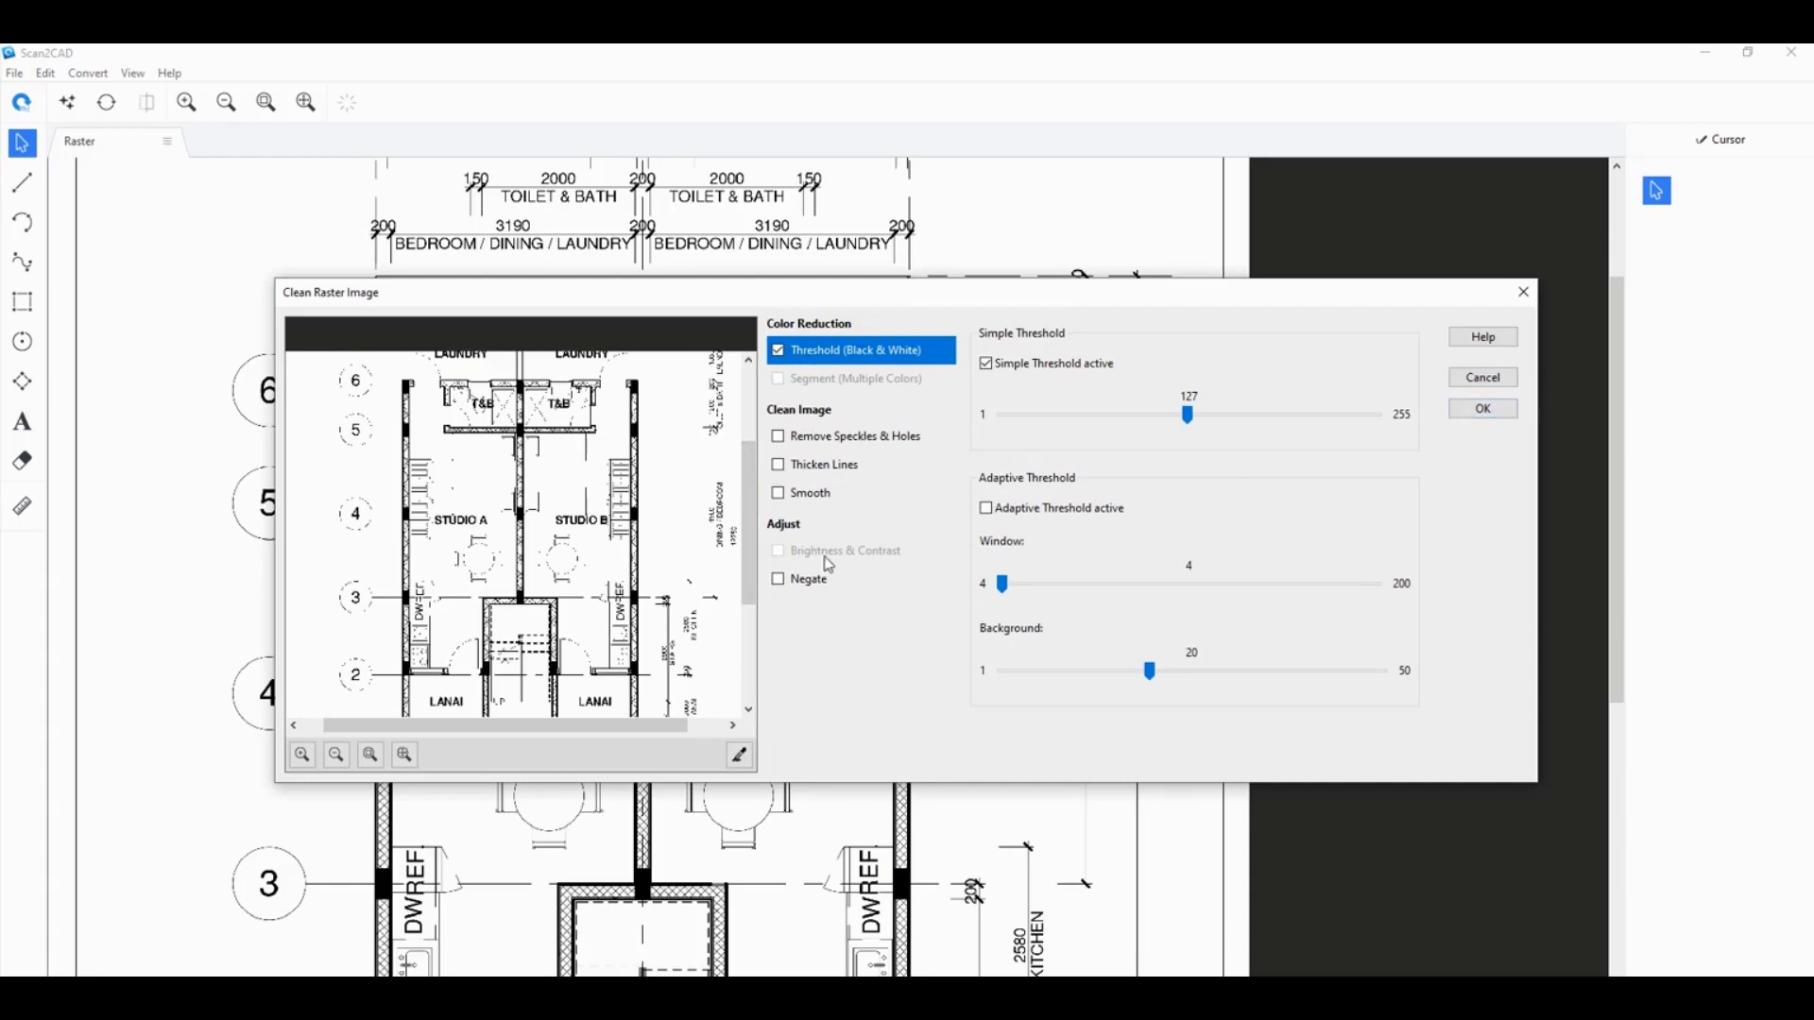
scroll(381, 585, "down", 2)
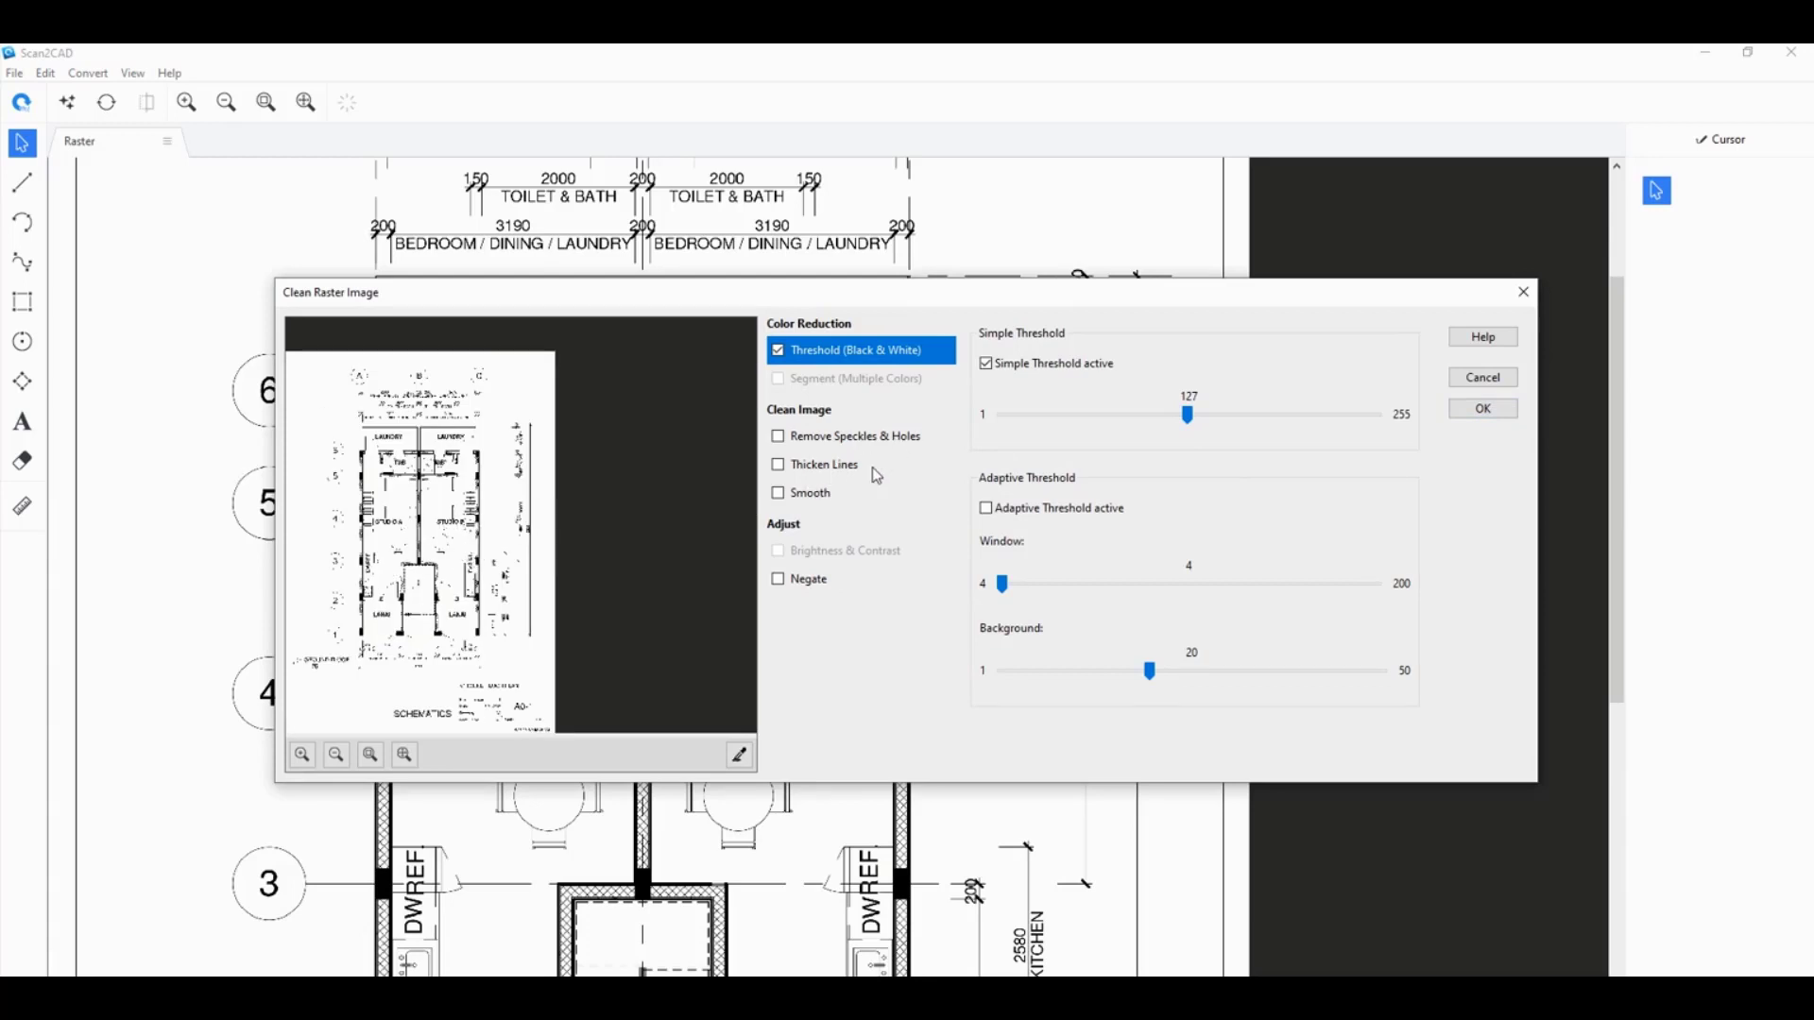
left_click_drag(909, 294, 913, 275)
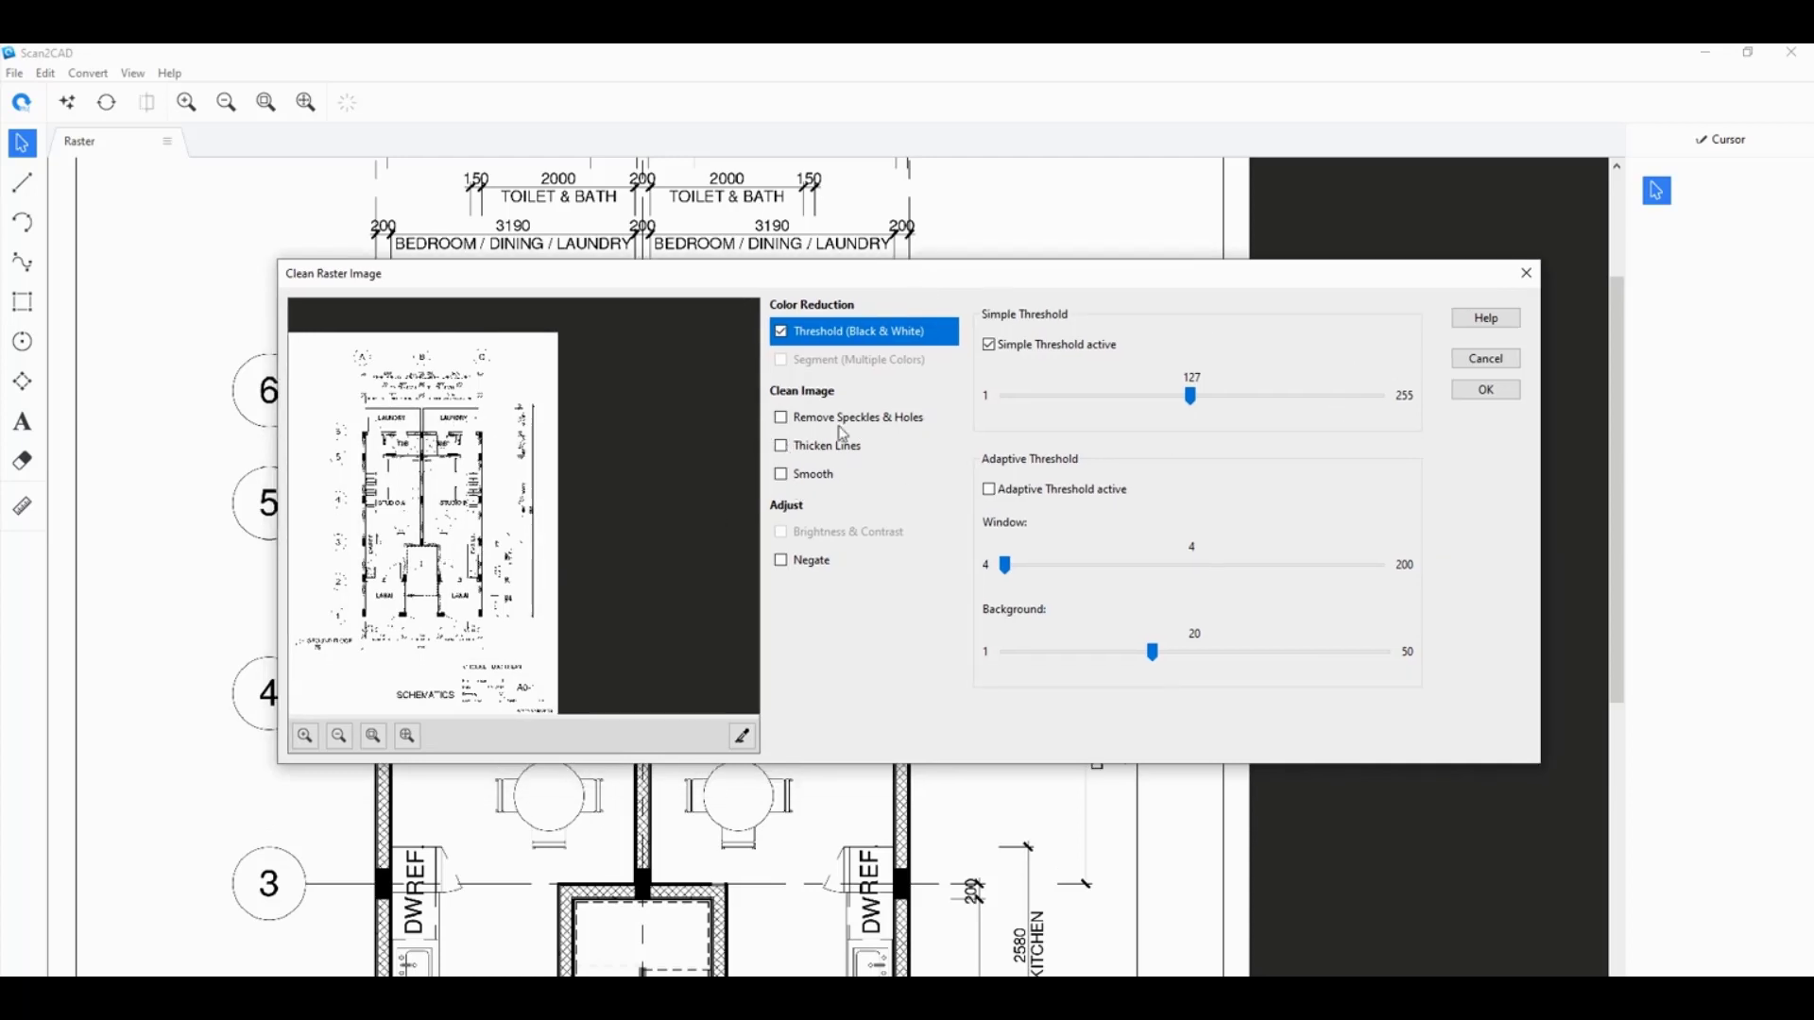
left_click(1486, 391)
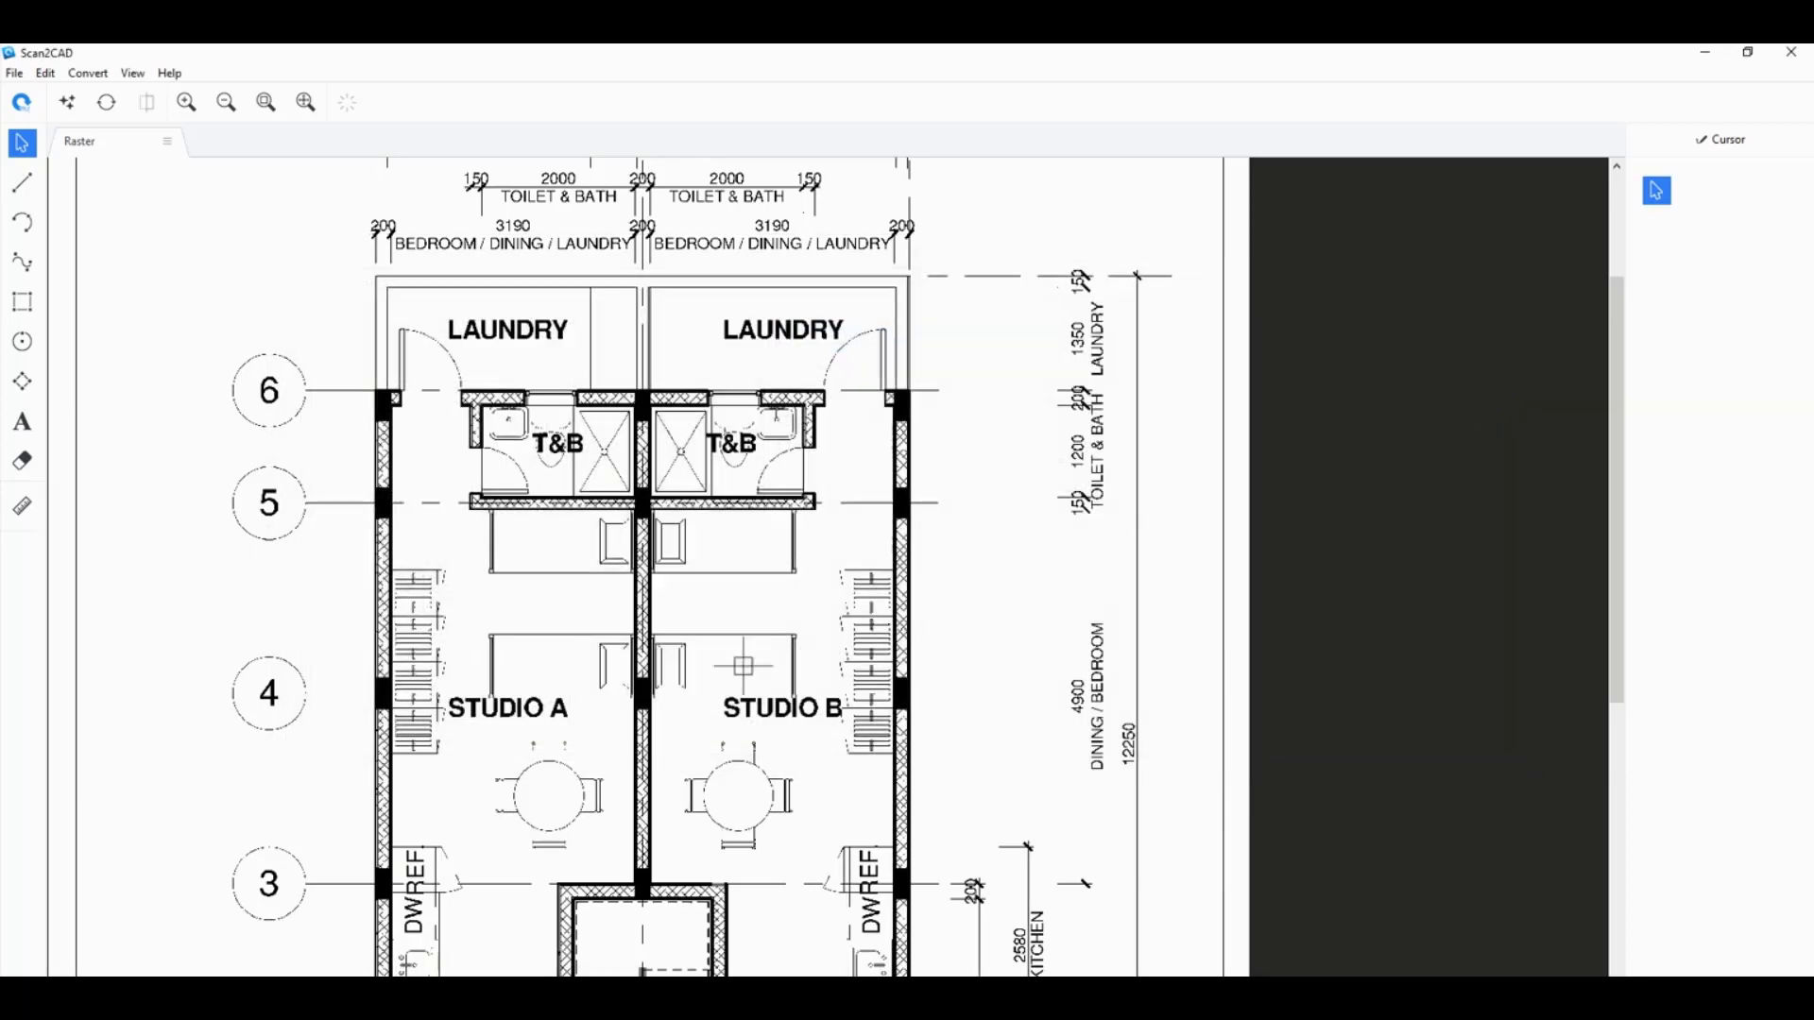
Start converting the raster image with the Technical method and Architectural preset, choosing combined vectorization and OCR.
left_click(100, 105)
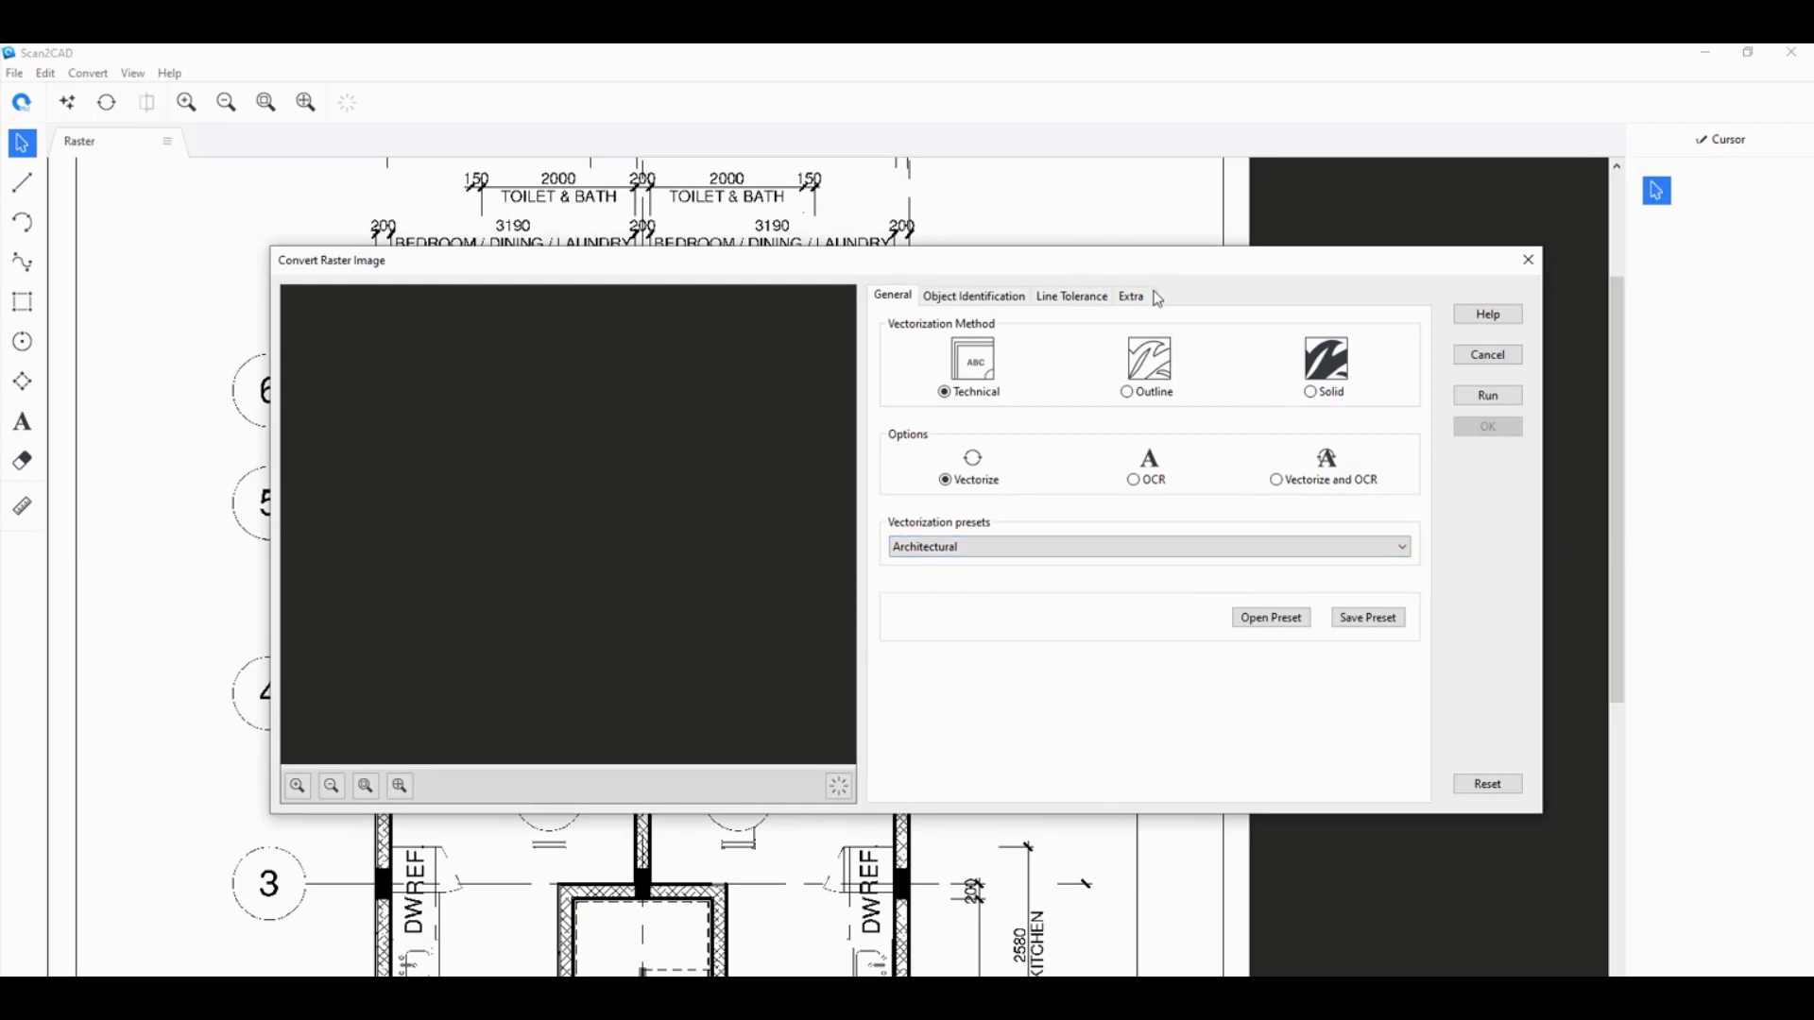
left_click(1281, 483)
left_click_drag(732, 267, 718, 392)
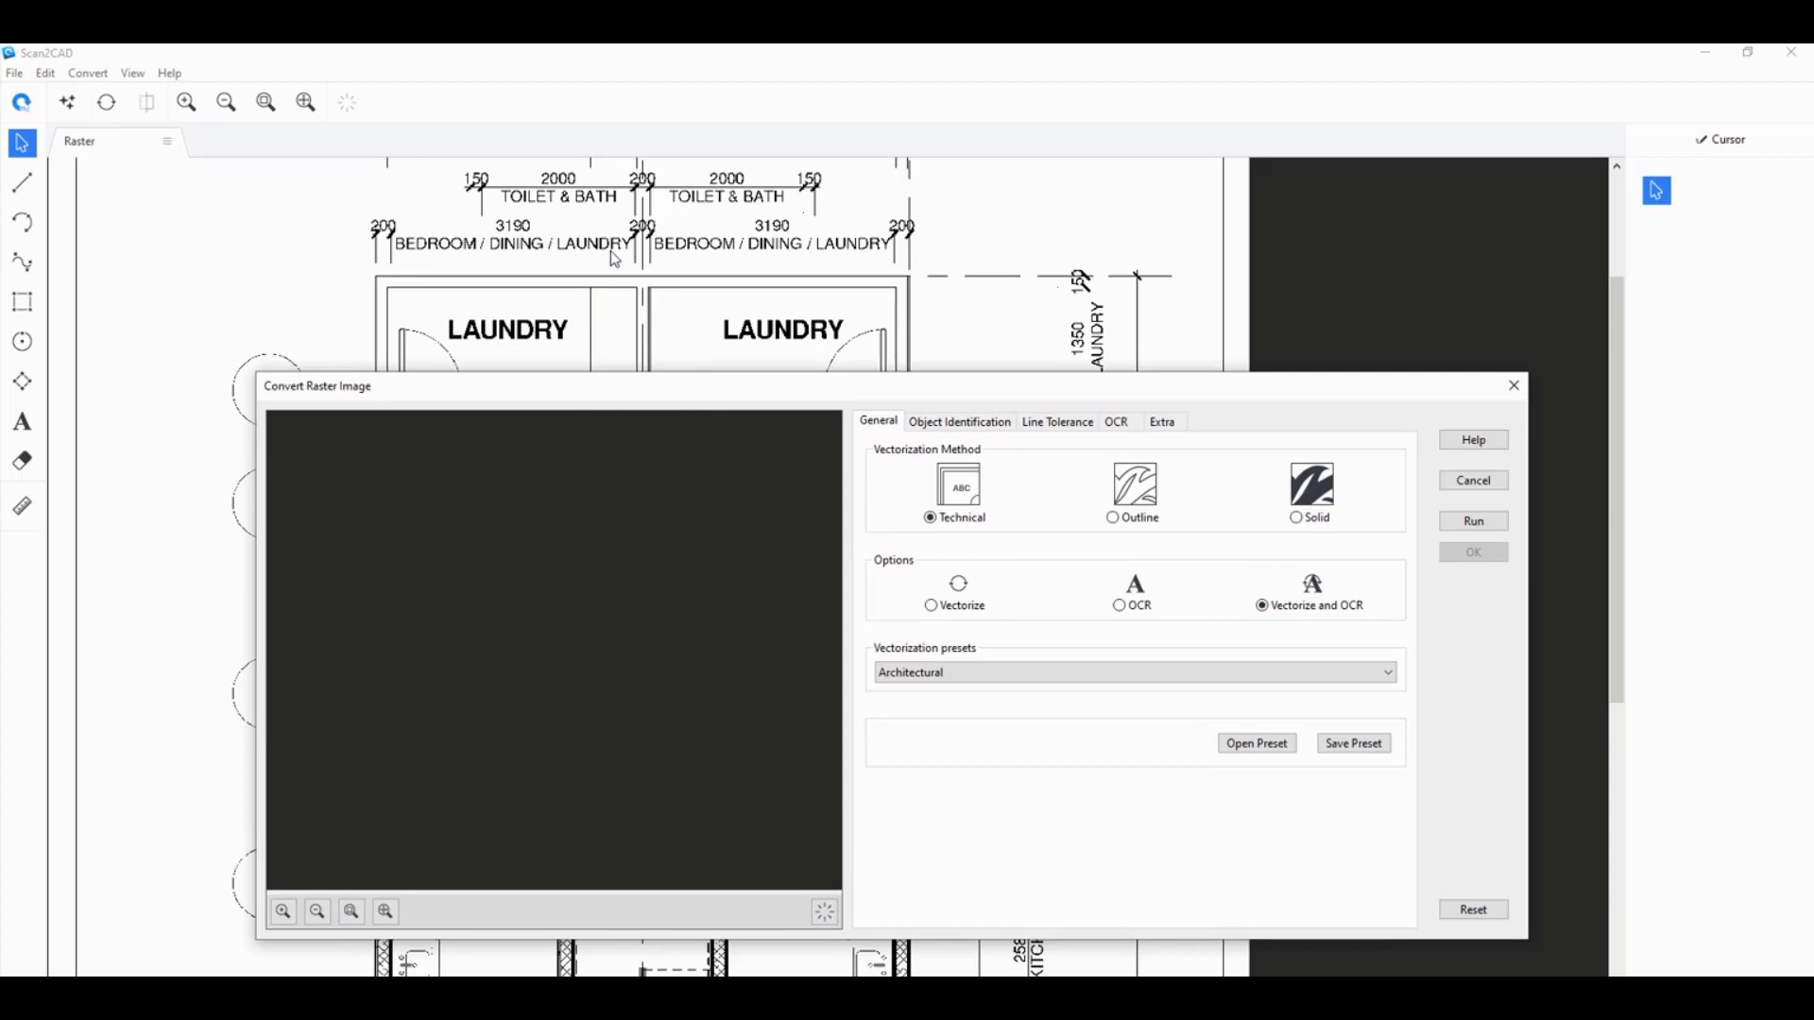
left_click_drag(666, 389, 614, 278)
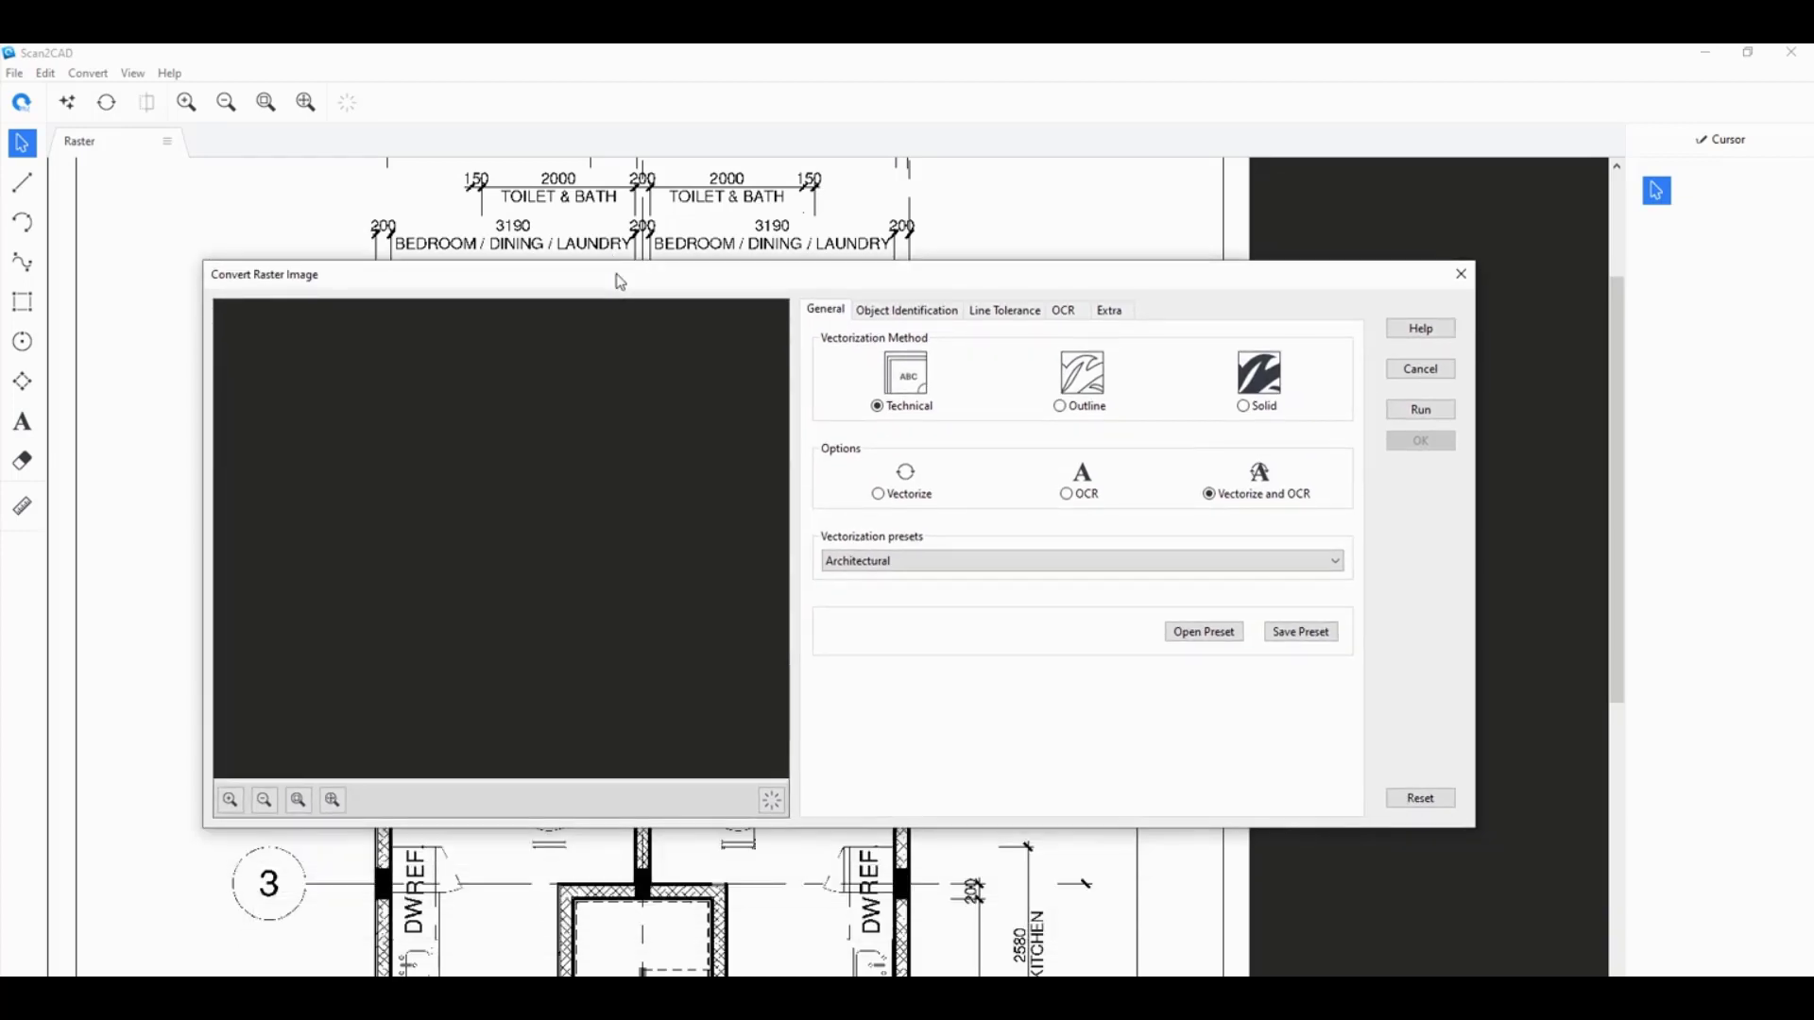
Set the maximum OCR character size to 69 by measuring a letter of the SCHEMATICS title in the image.
left_click(1064, 311)
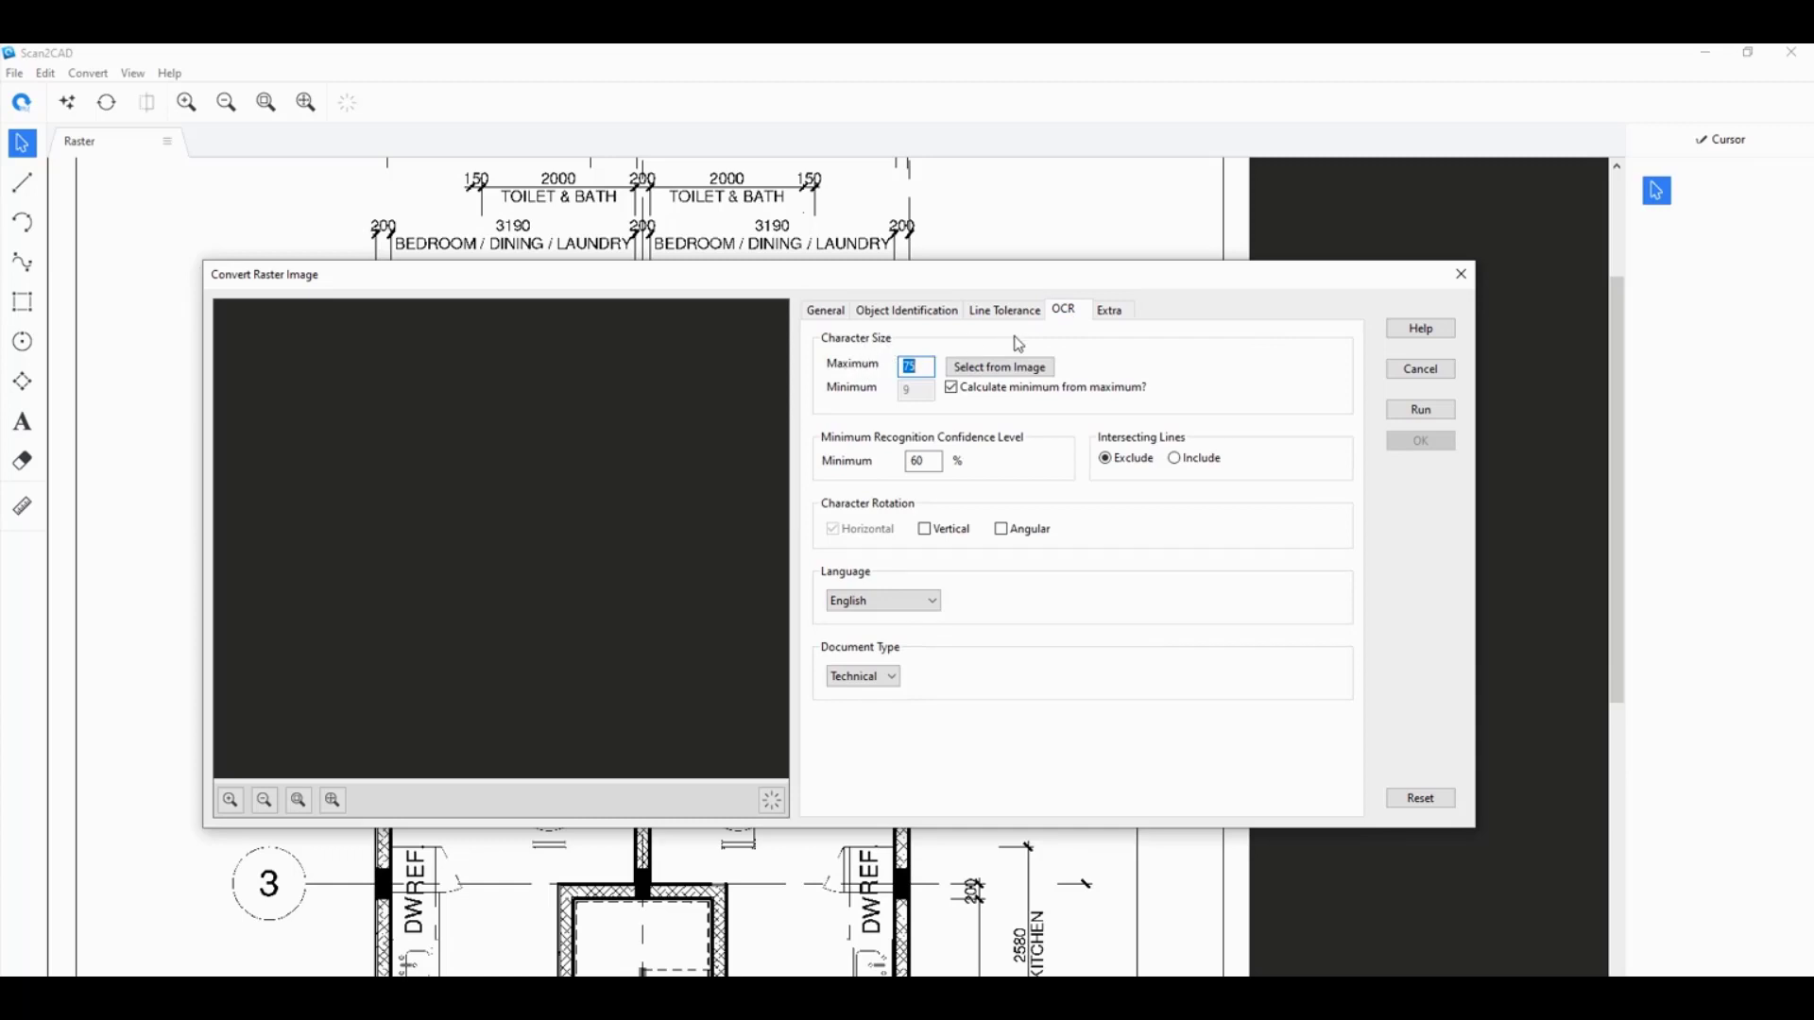
left_click(1007, 370)
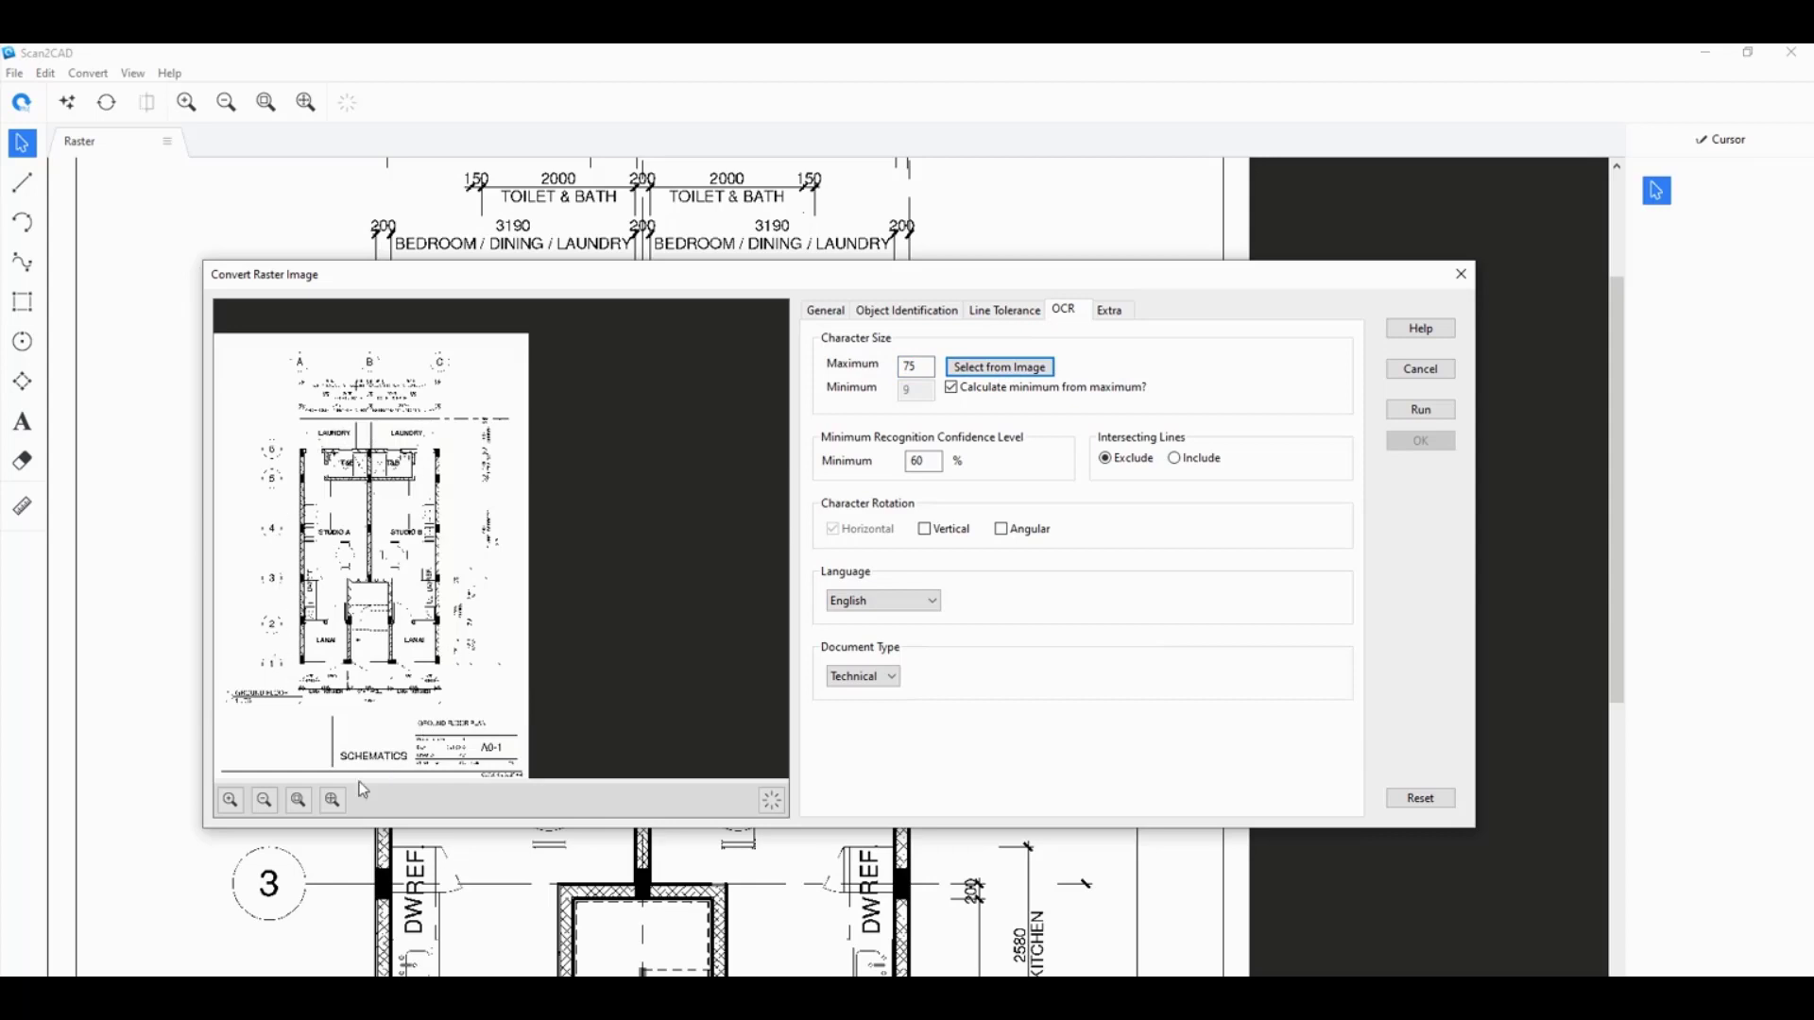
scroll(387, 763, "up", 3)
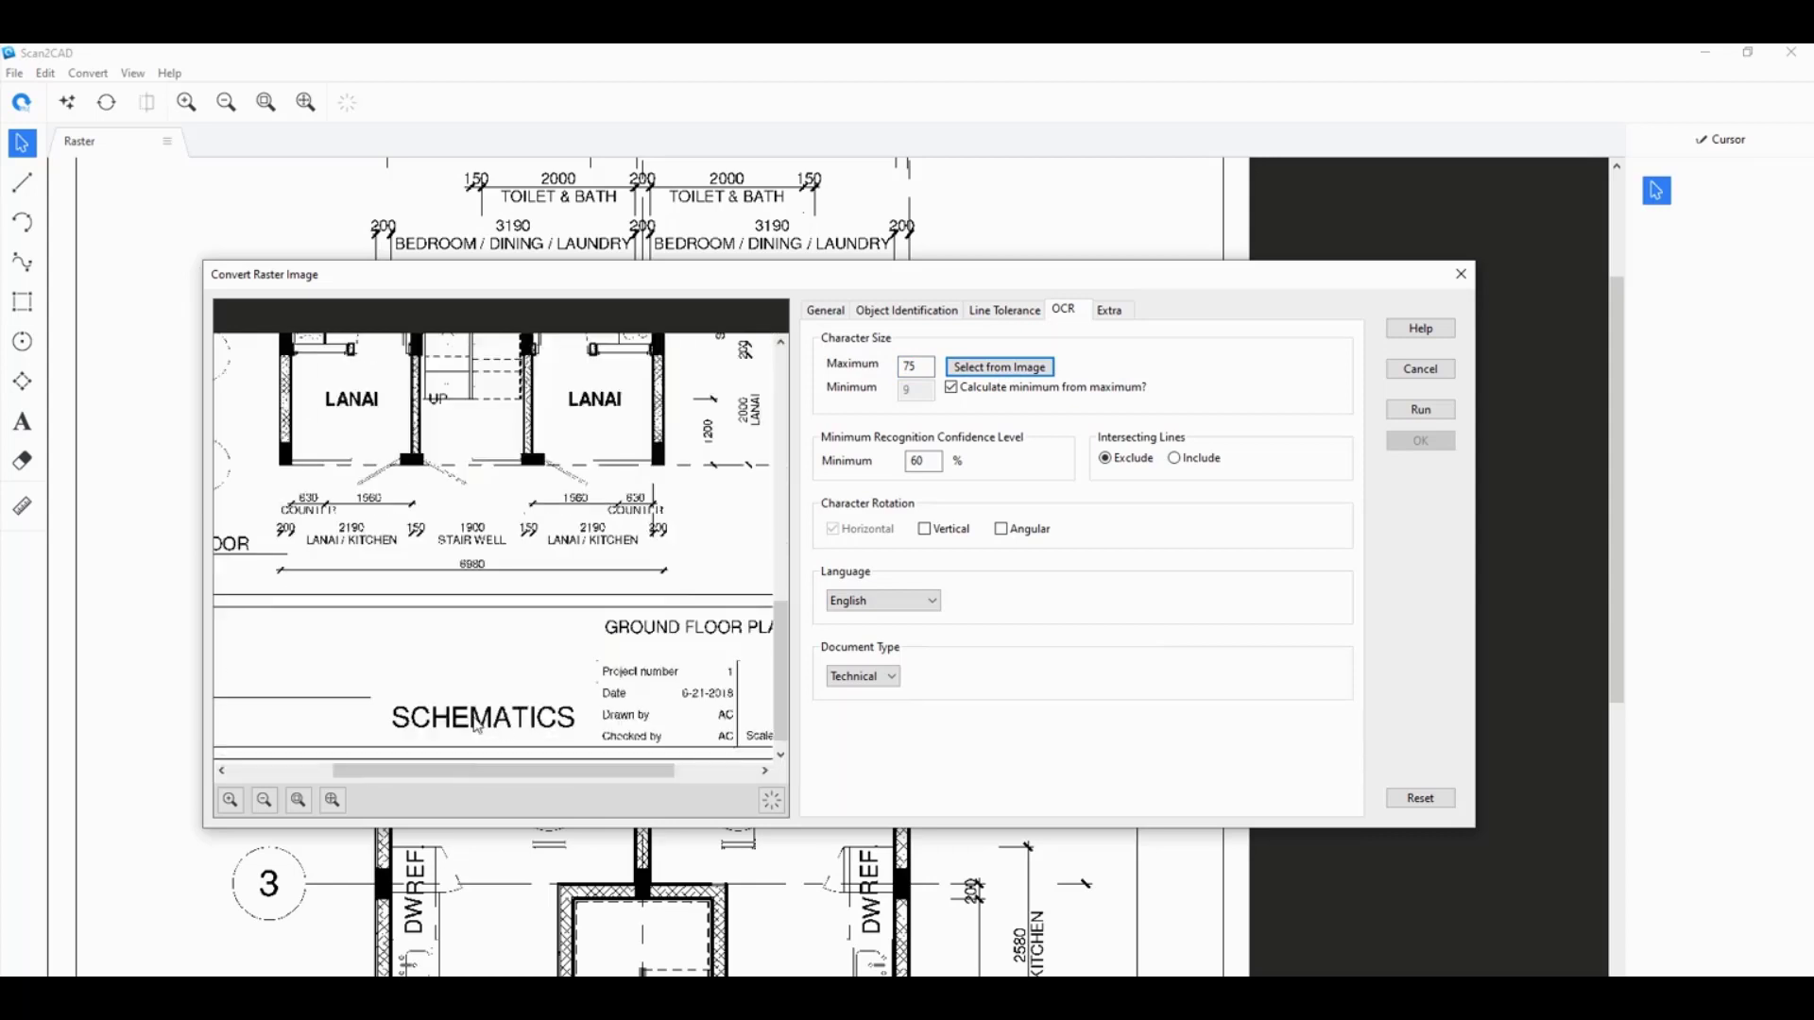
scroll(477, 726, "up", 2)
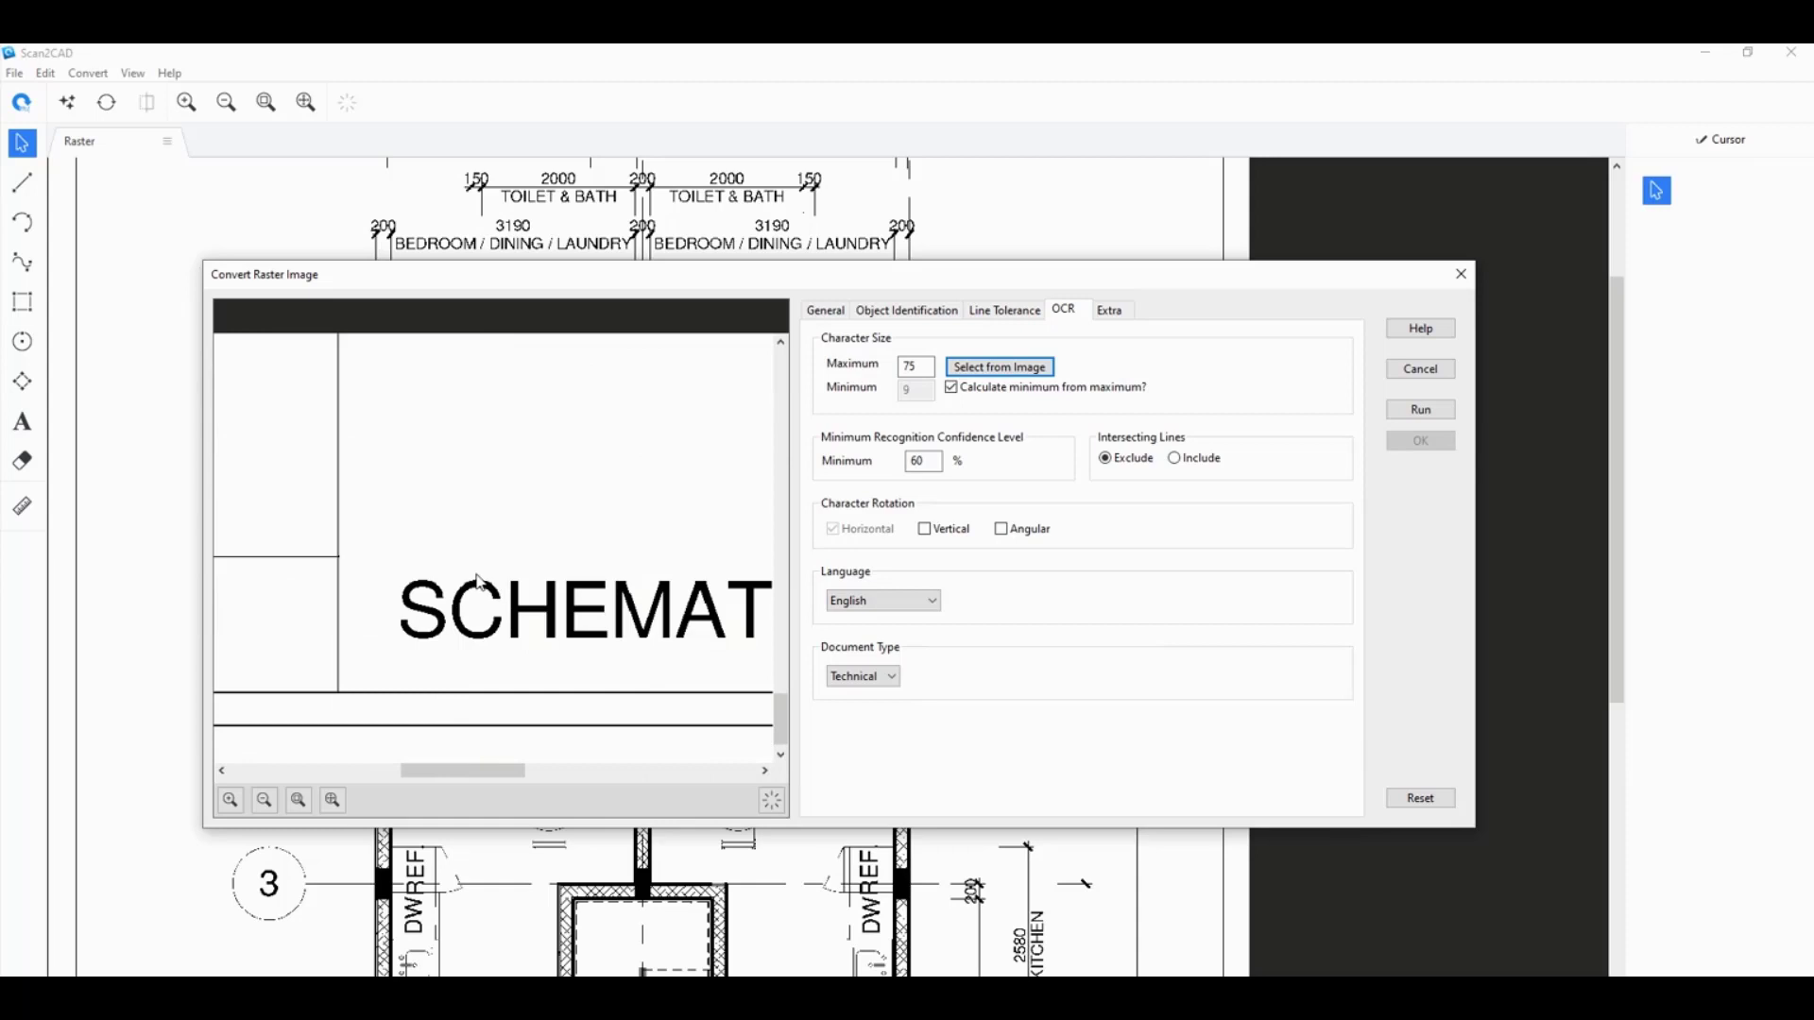
left_click_drag(477, 579, 476, 645)
scroll(494, 635, "down", 2)
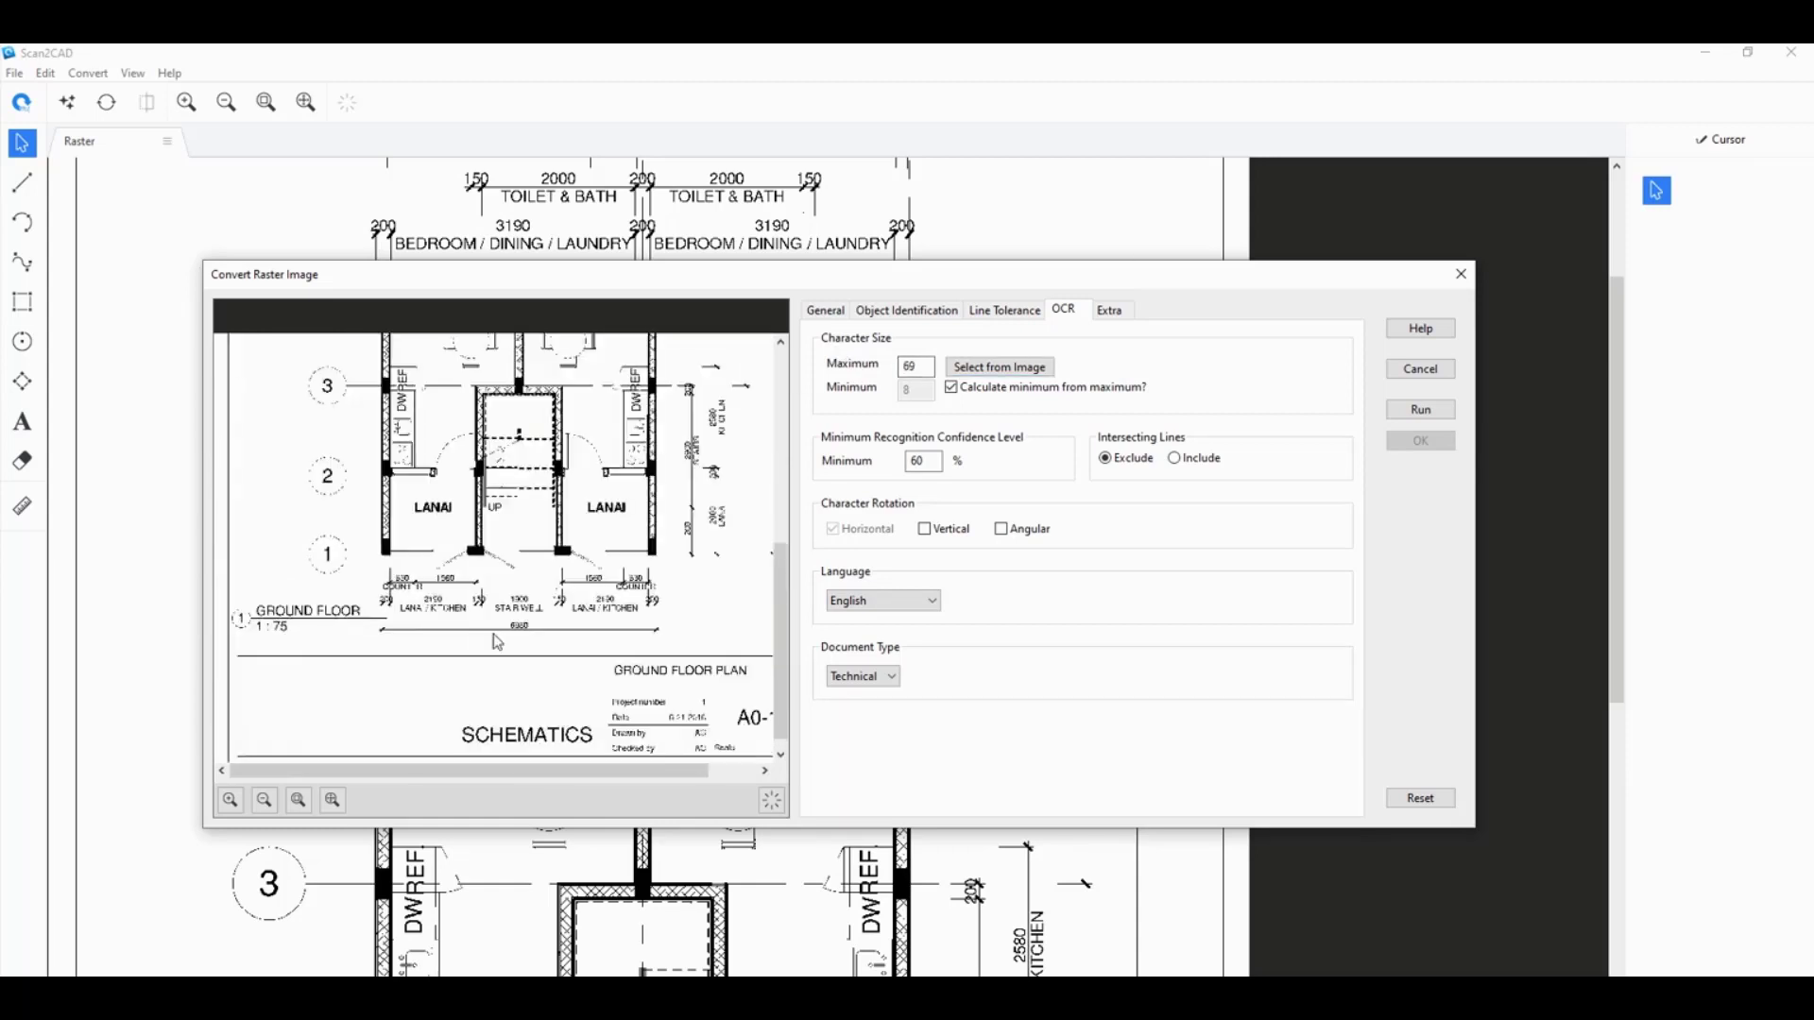
Enable vertical character rotation for OCR, keeping English and the Technical document type, and run the conversion.
scroll(498, 643, "up", 4)
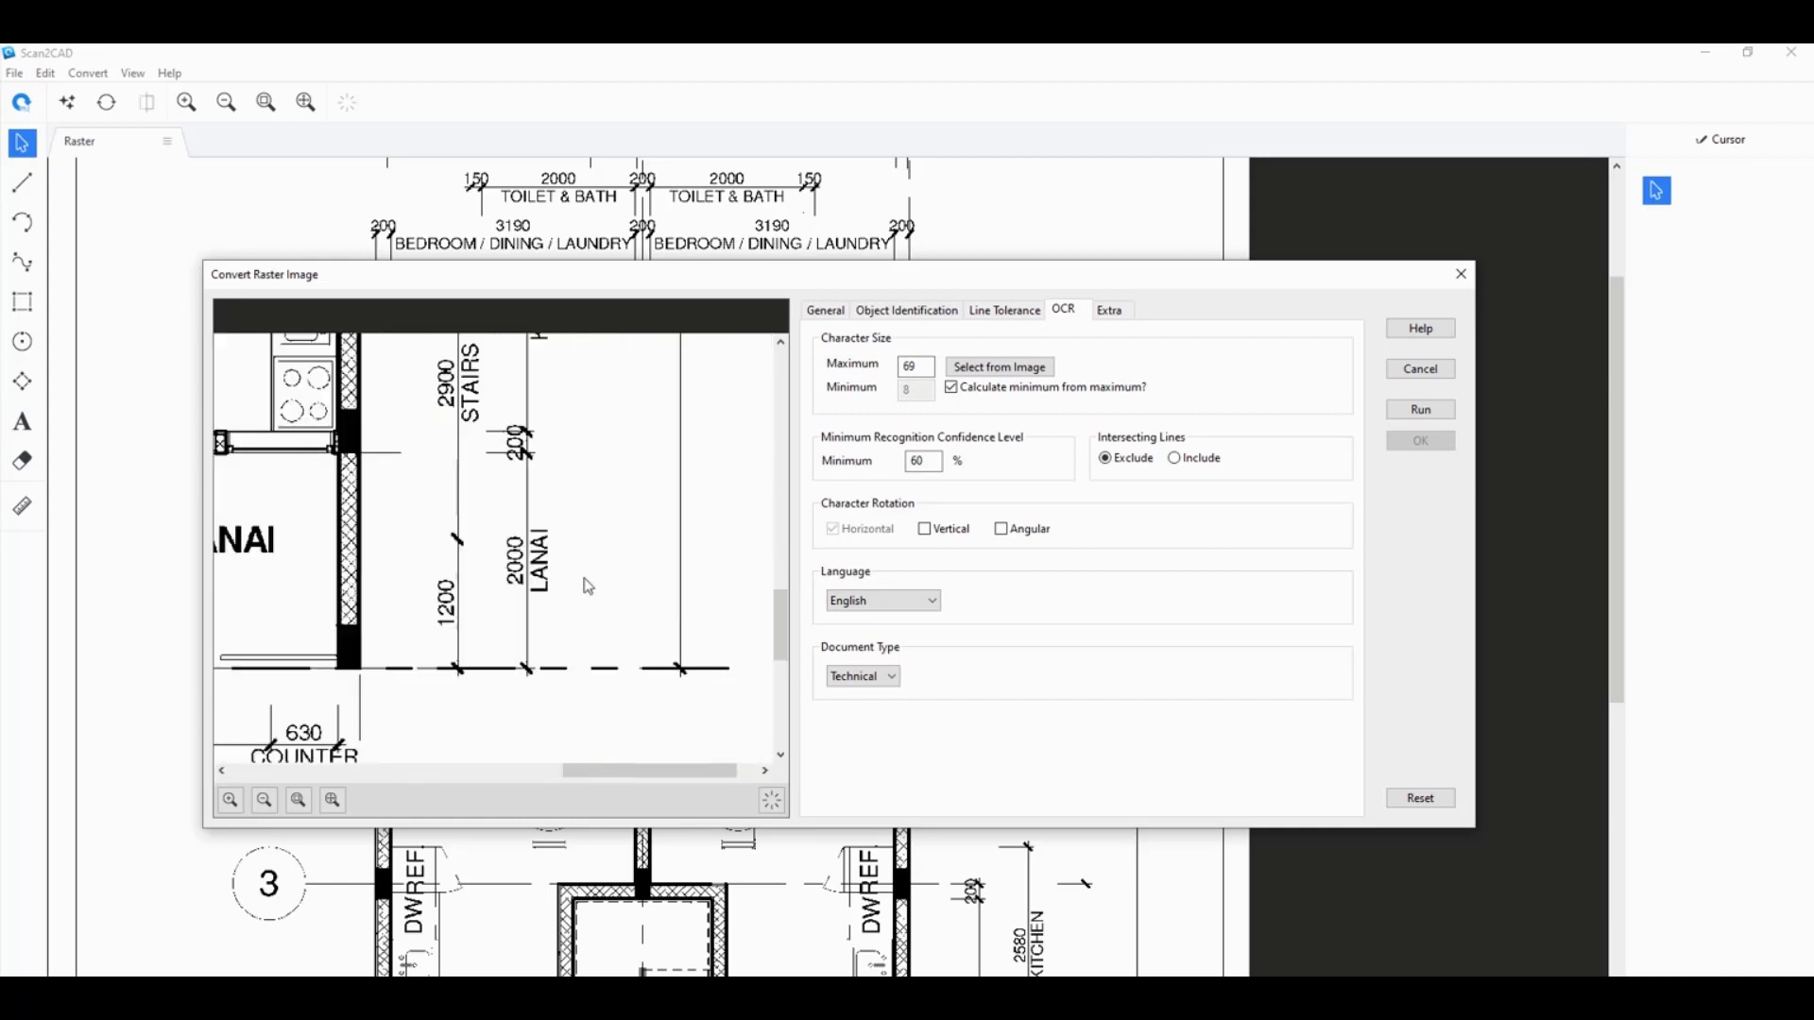
left_click(928, 530)
scroll(416, 642, "down", 5)
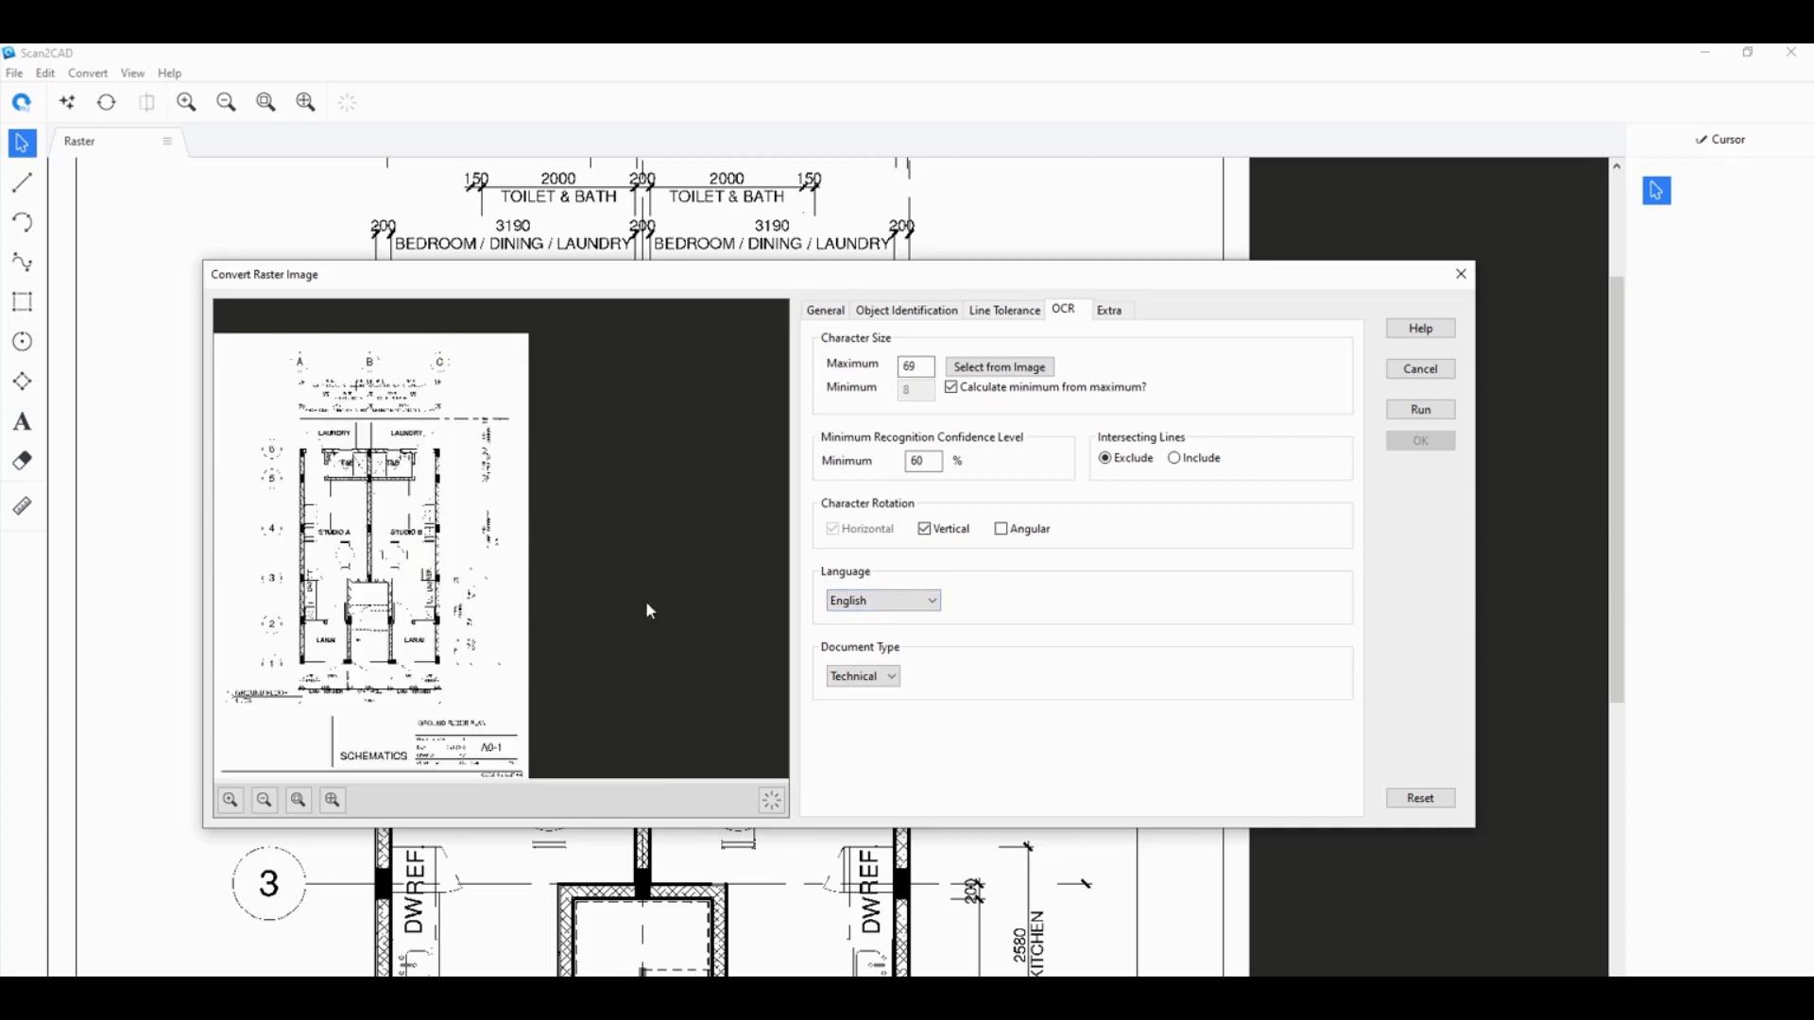
scroll(359, 621, "up", 2)
scroll(332, 635, "up", 1)
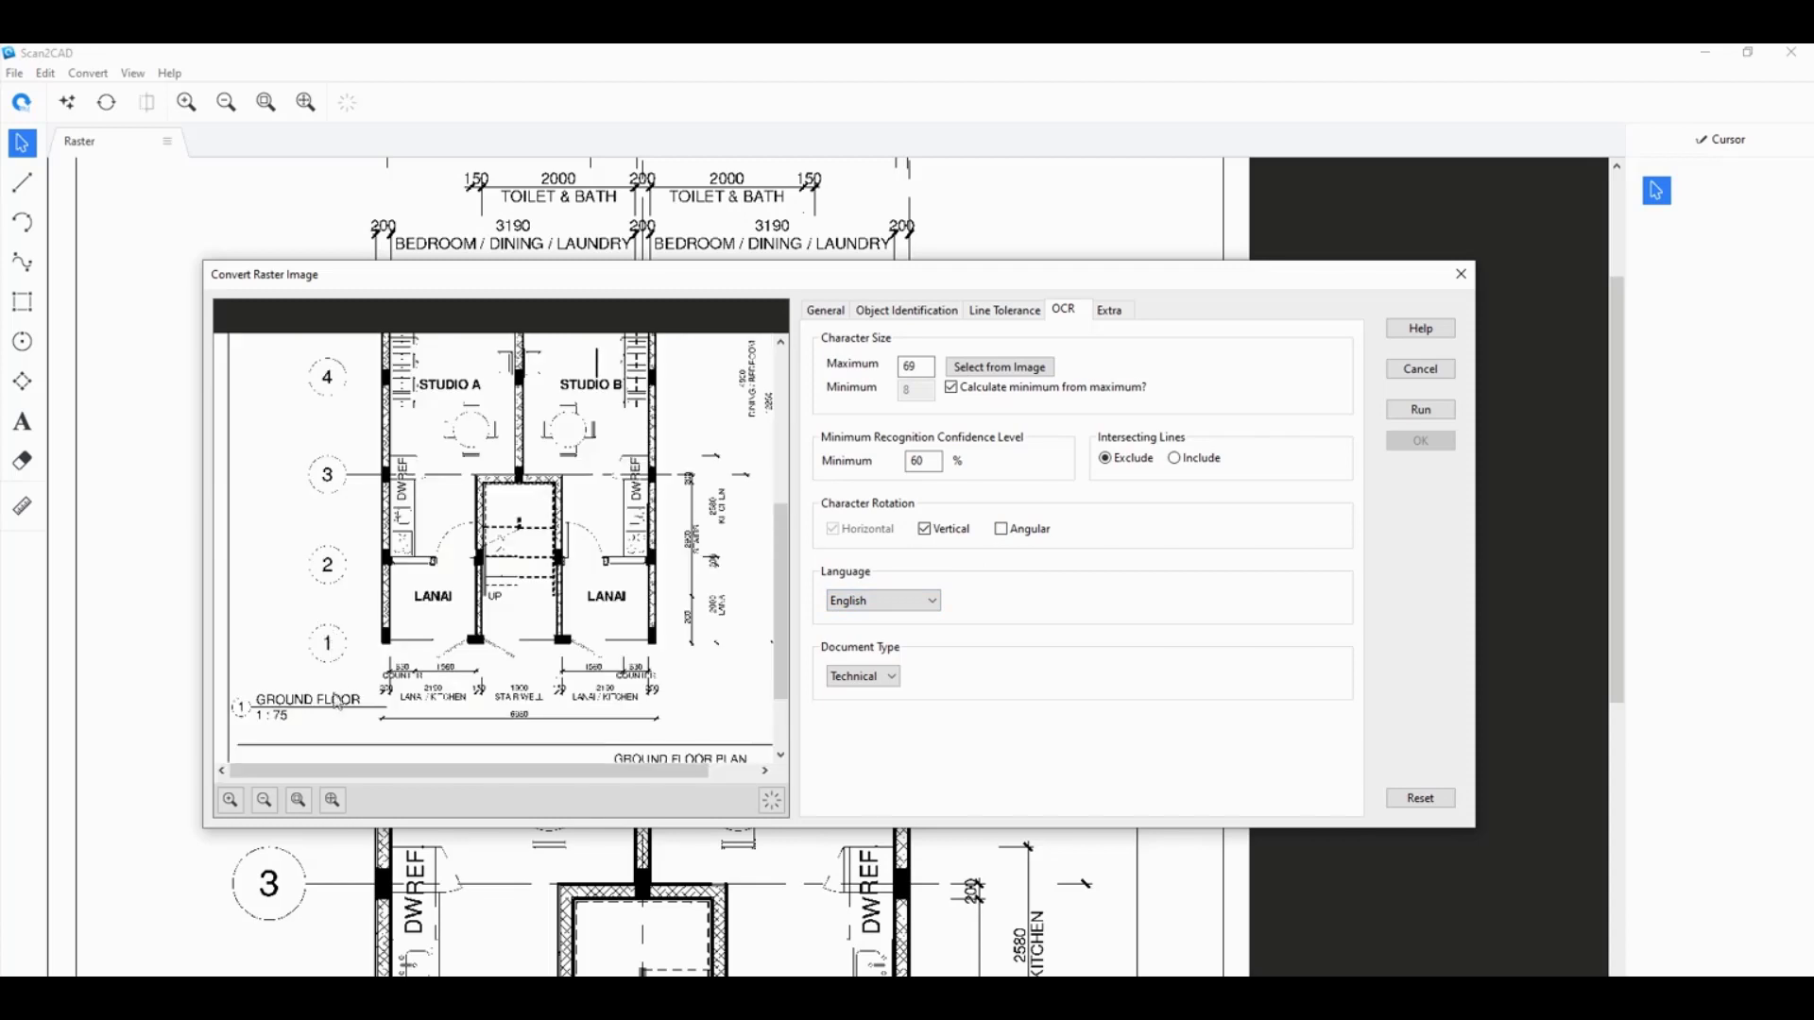
scroll(335, 642, "down", 3)
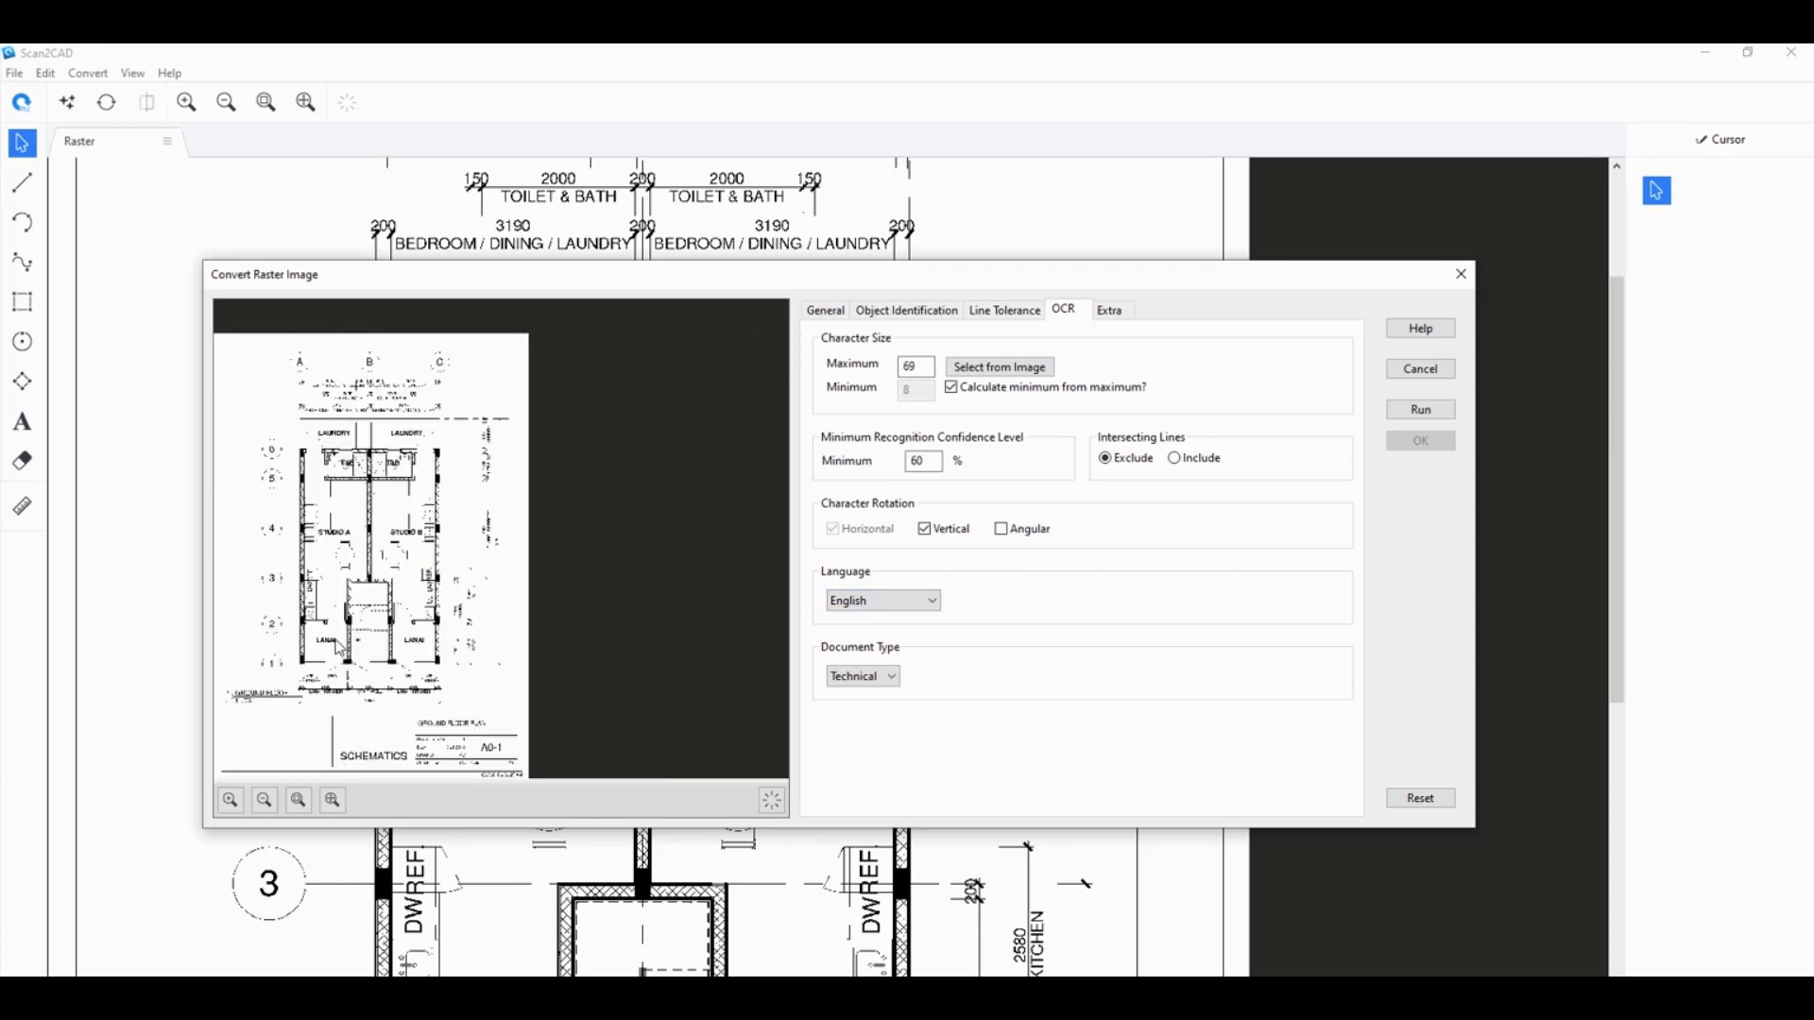
left_click(1422, 410)
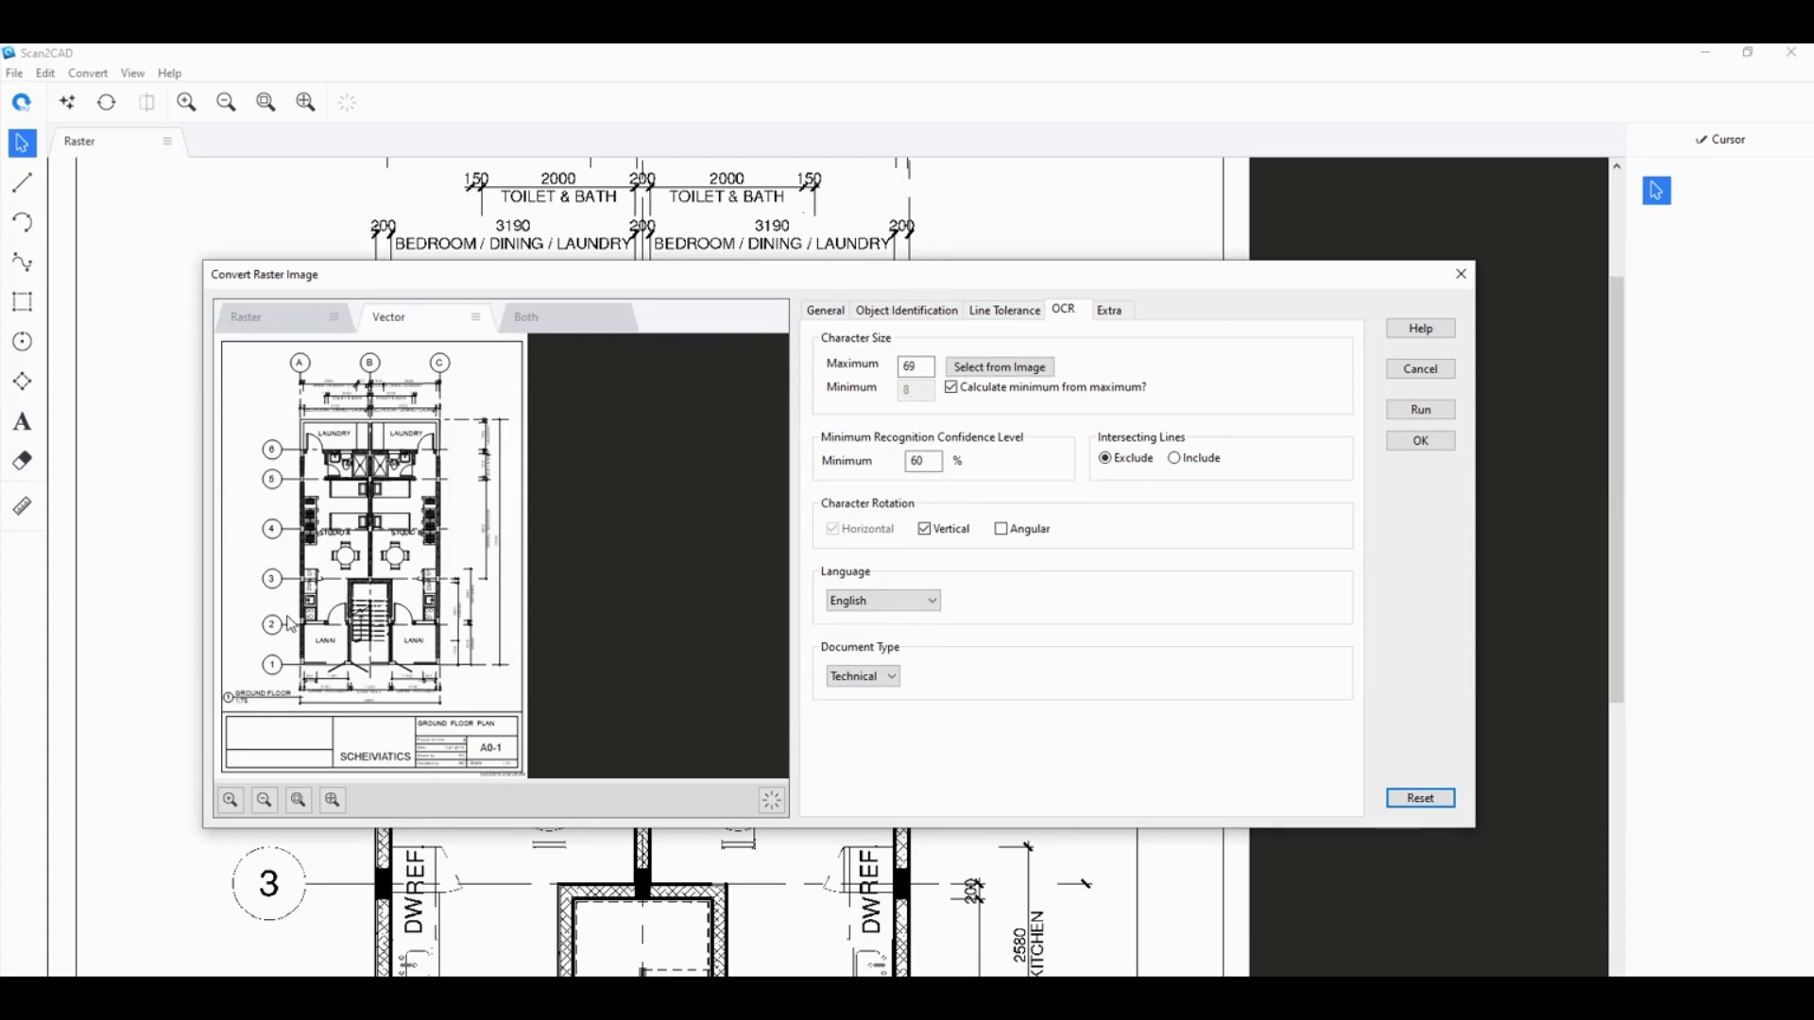
Examine the vector preview around the lanai, its wall corner and the dimension texts below it.
scroll(292, 627, "up", 1)
scroll(318, 631, "up", 1)
scroll(416, 614, "up", 1)
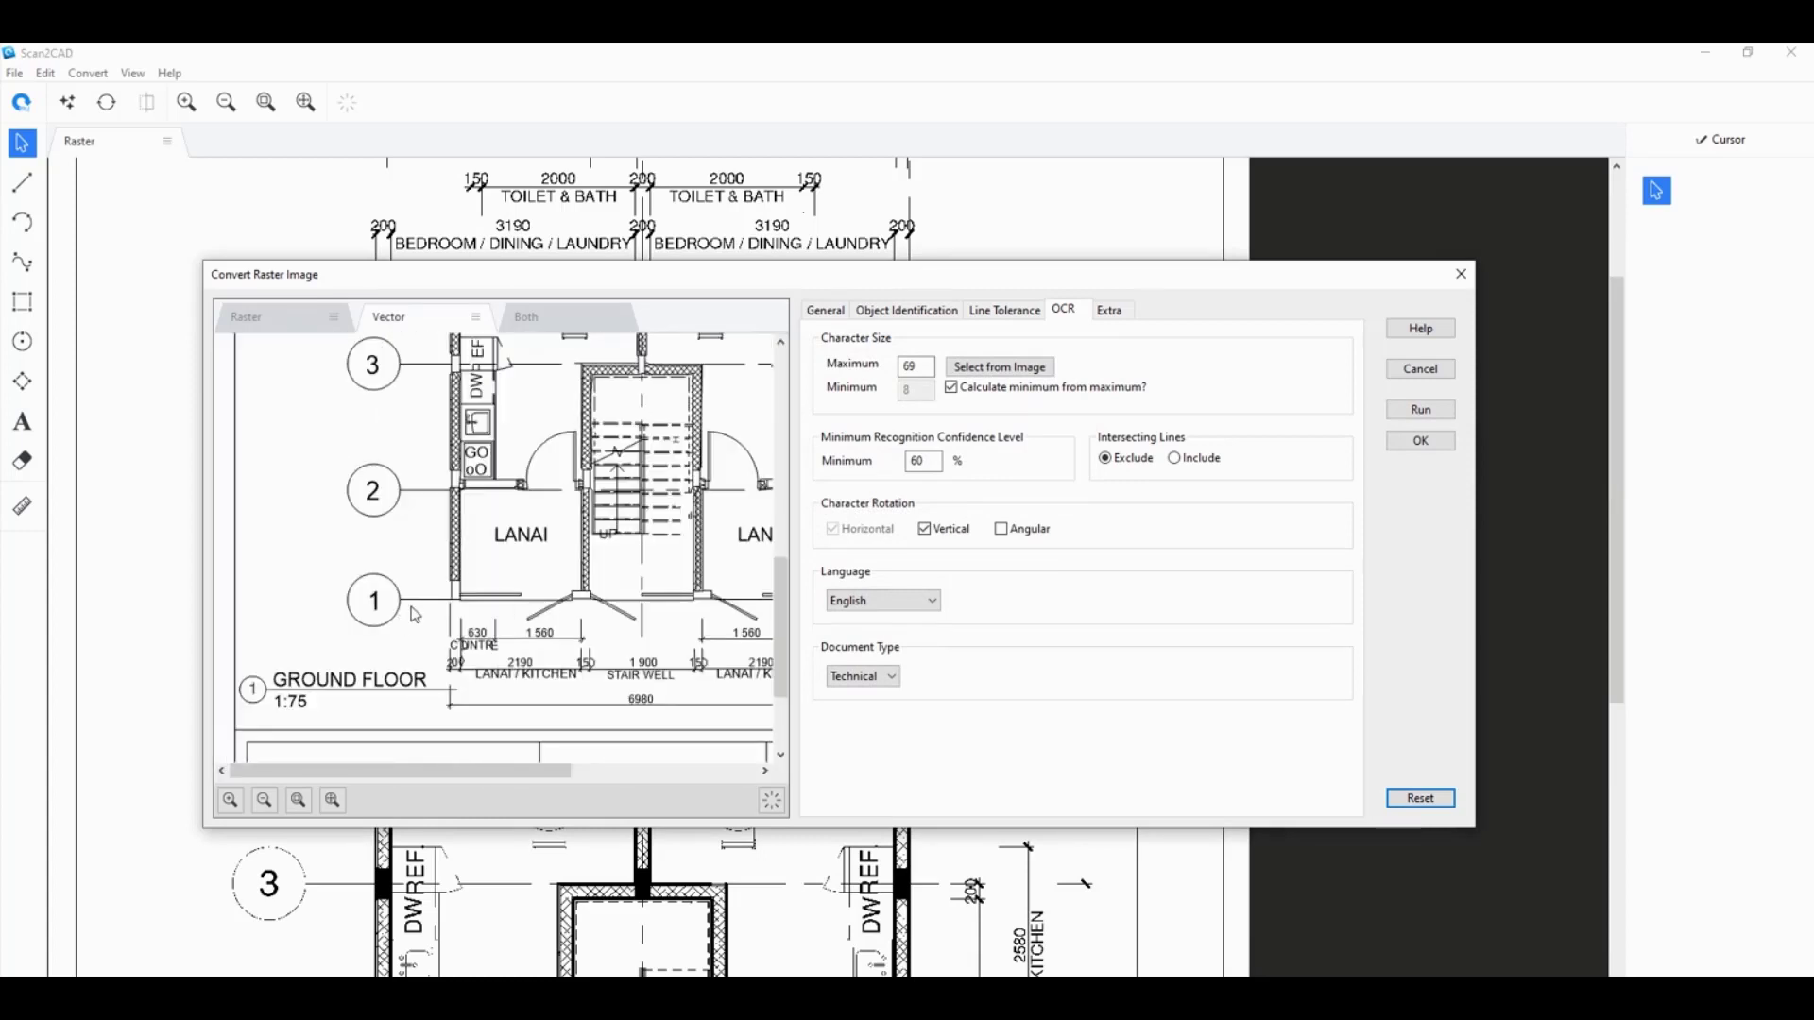
scroll(482, 601, "up", 1)
scroll(508, 592, "up", 1)
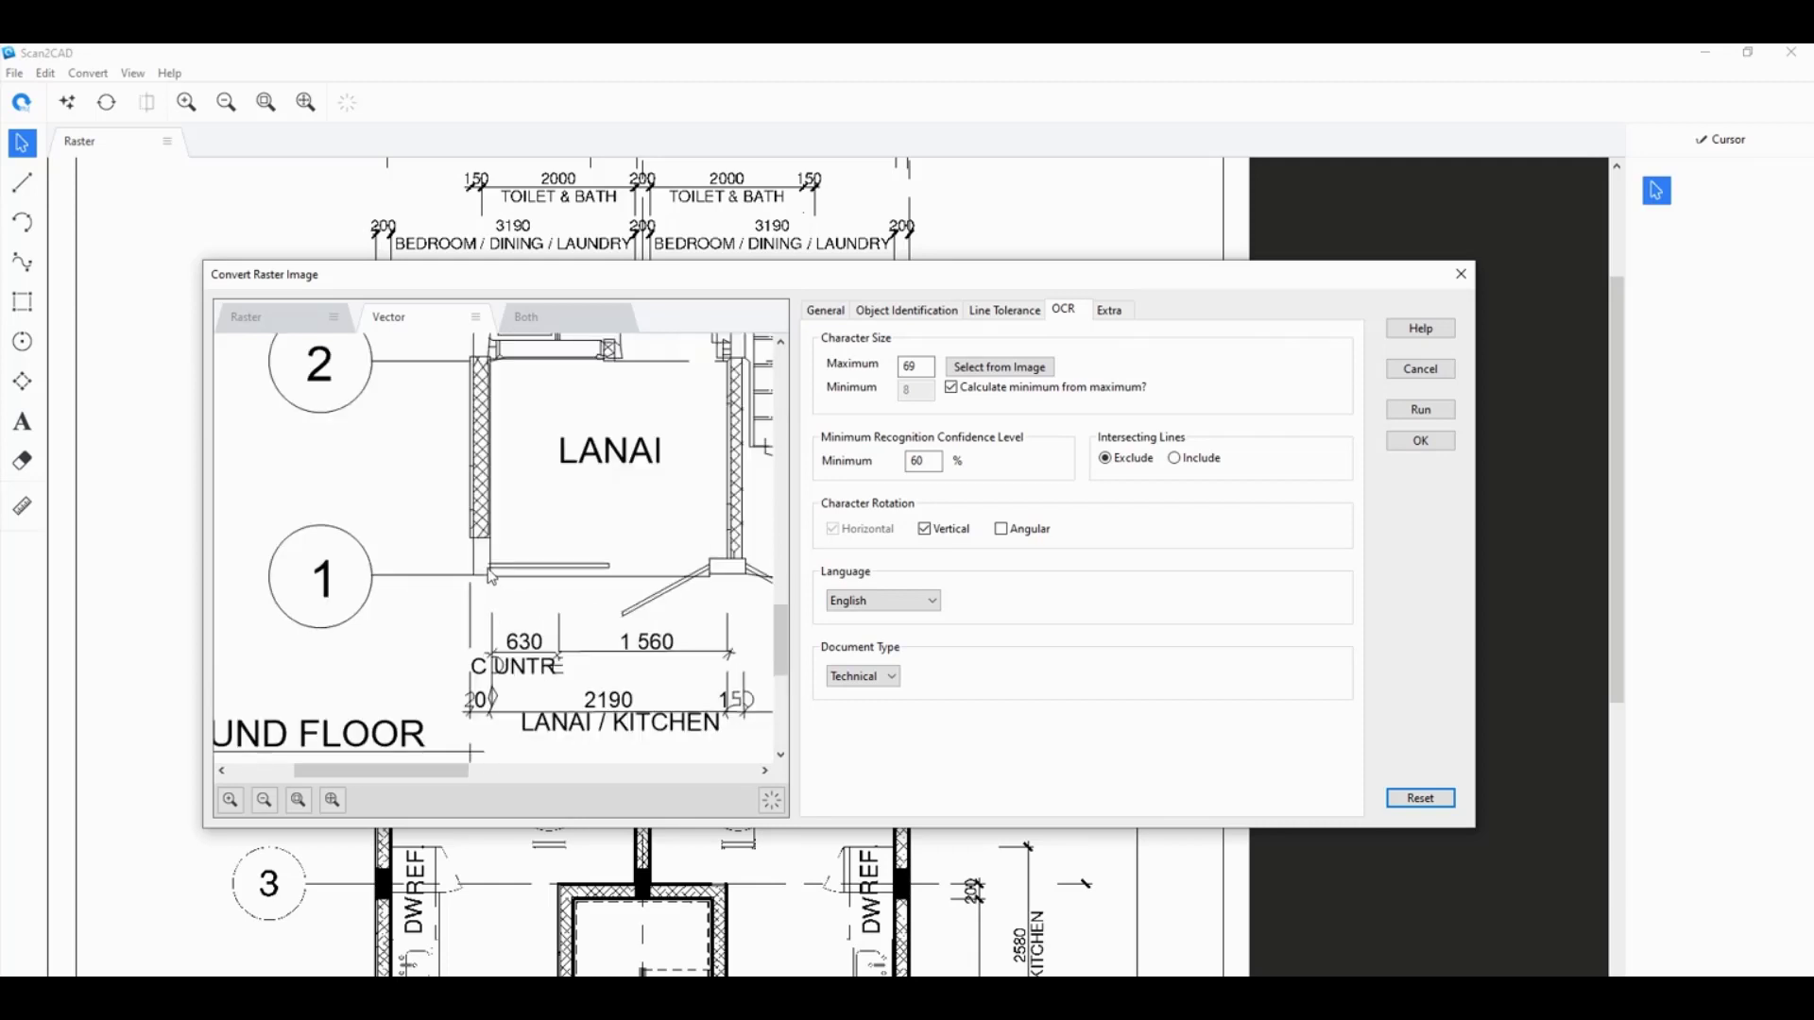
scroll(497, 580, "up", 1)
scroll(492, 578, "up", 1)
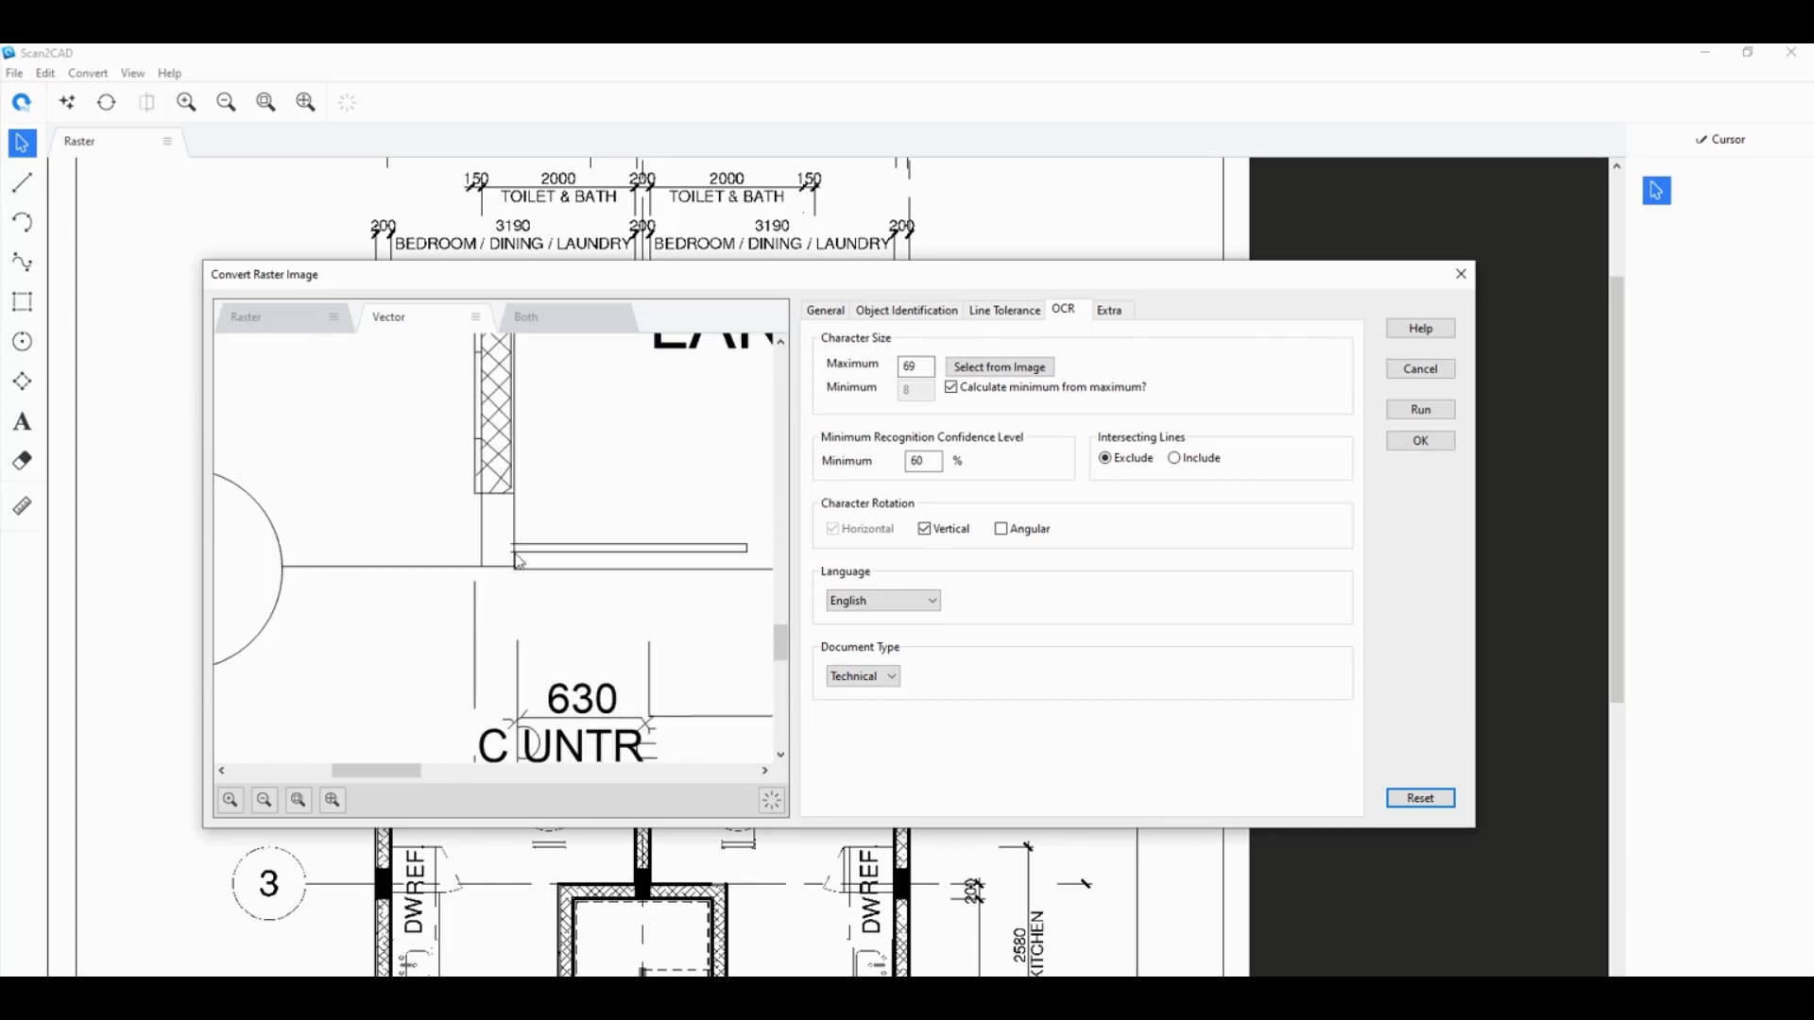
Compare the highlighted vectors with the underlying raster at the solid column in the lanai's corner.
left_click(573, 317)
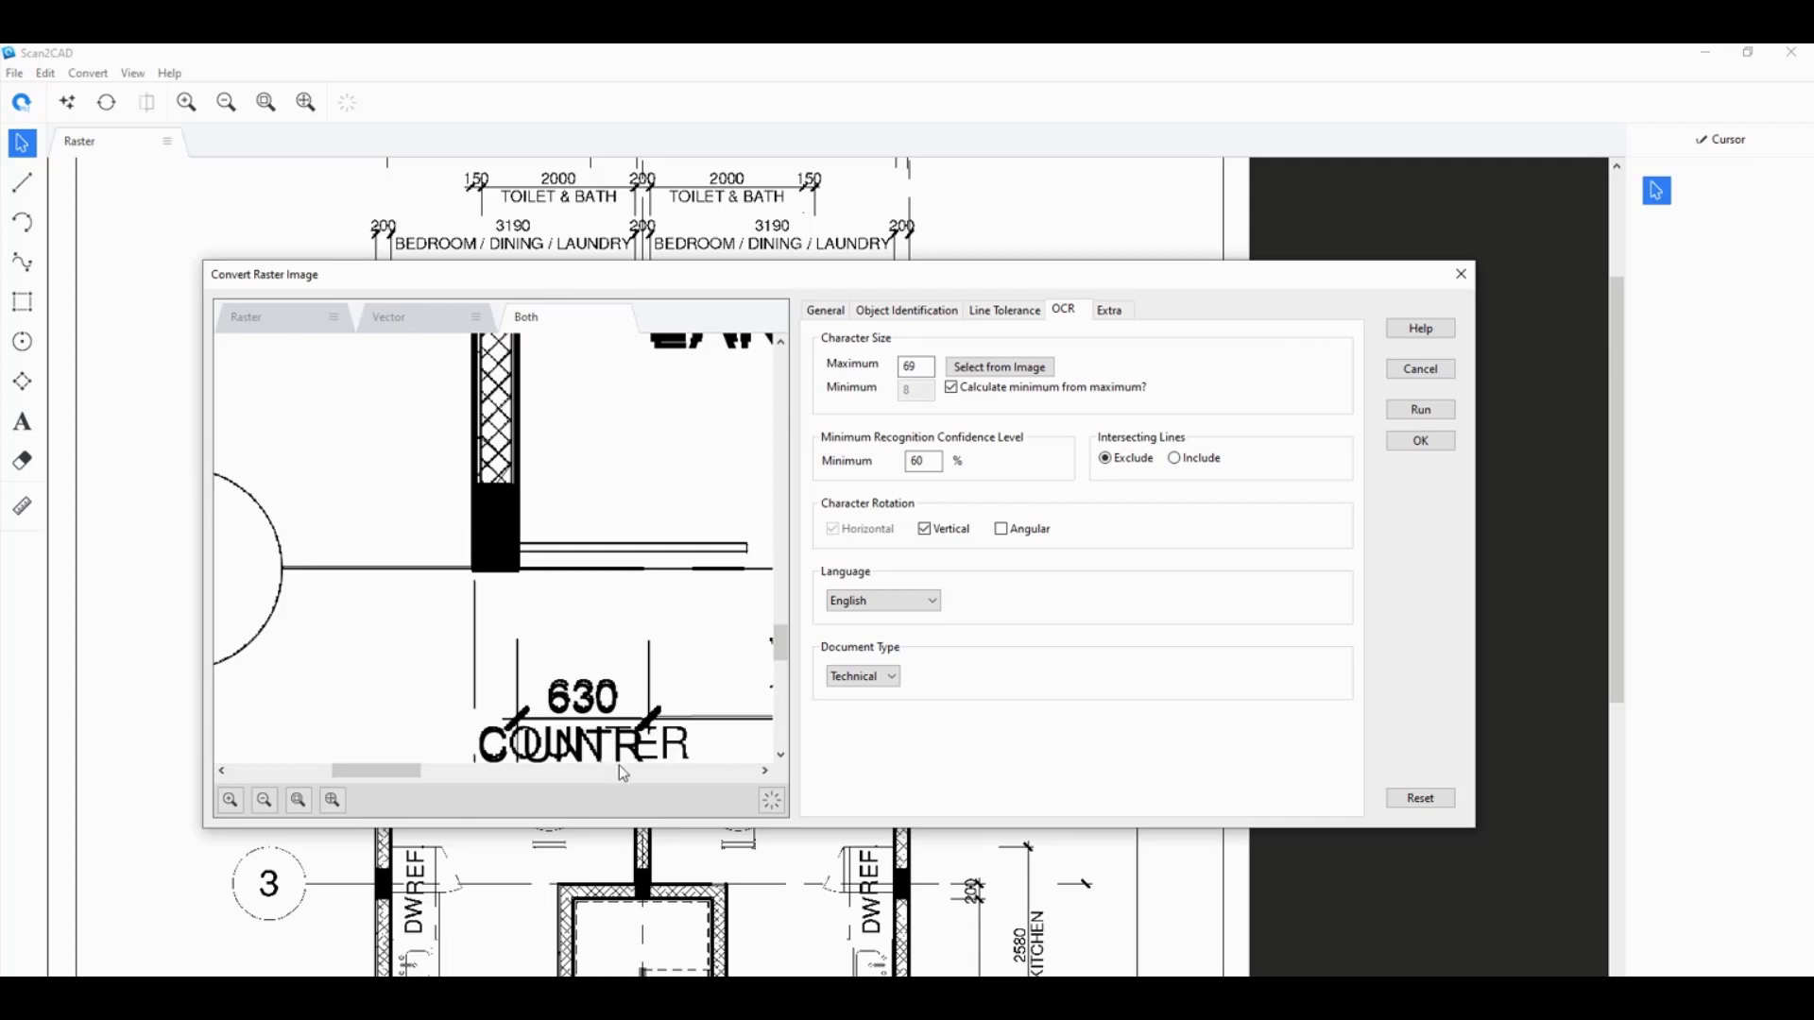
left_click(772, 802)
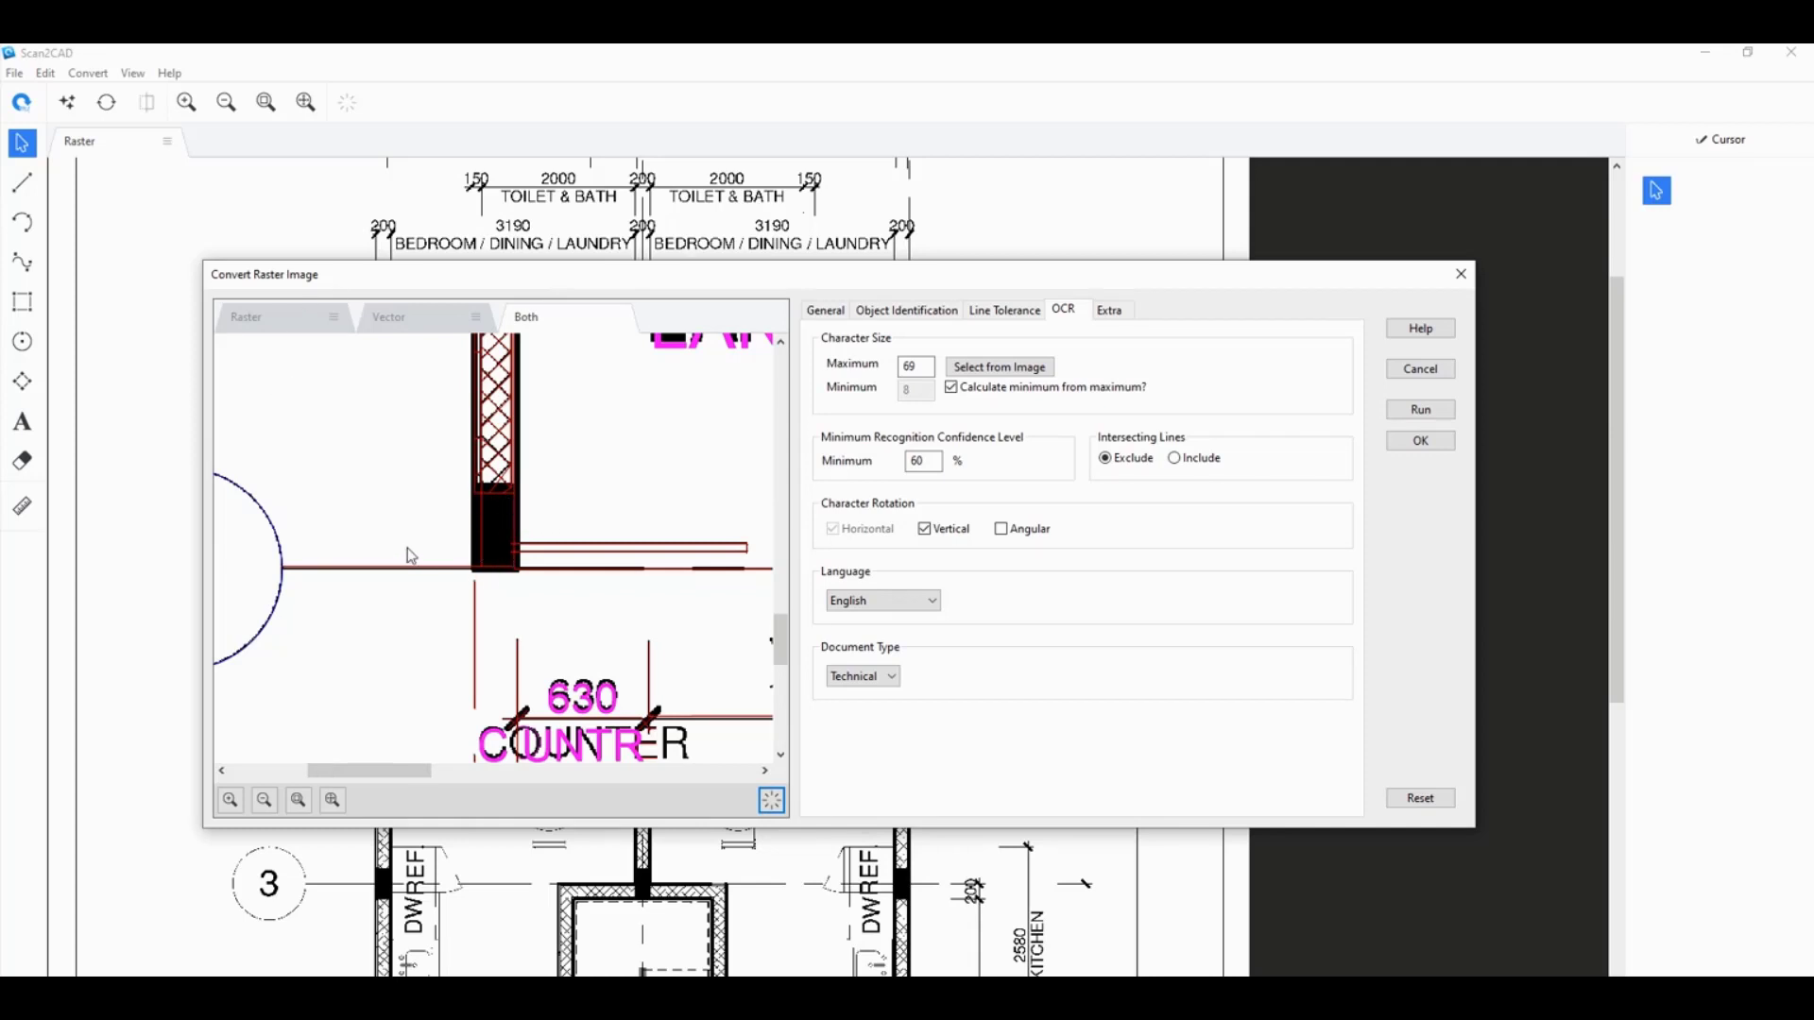
scroll(407, 548, "down", 3)
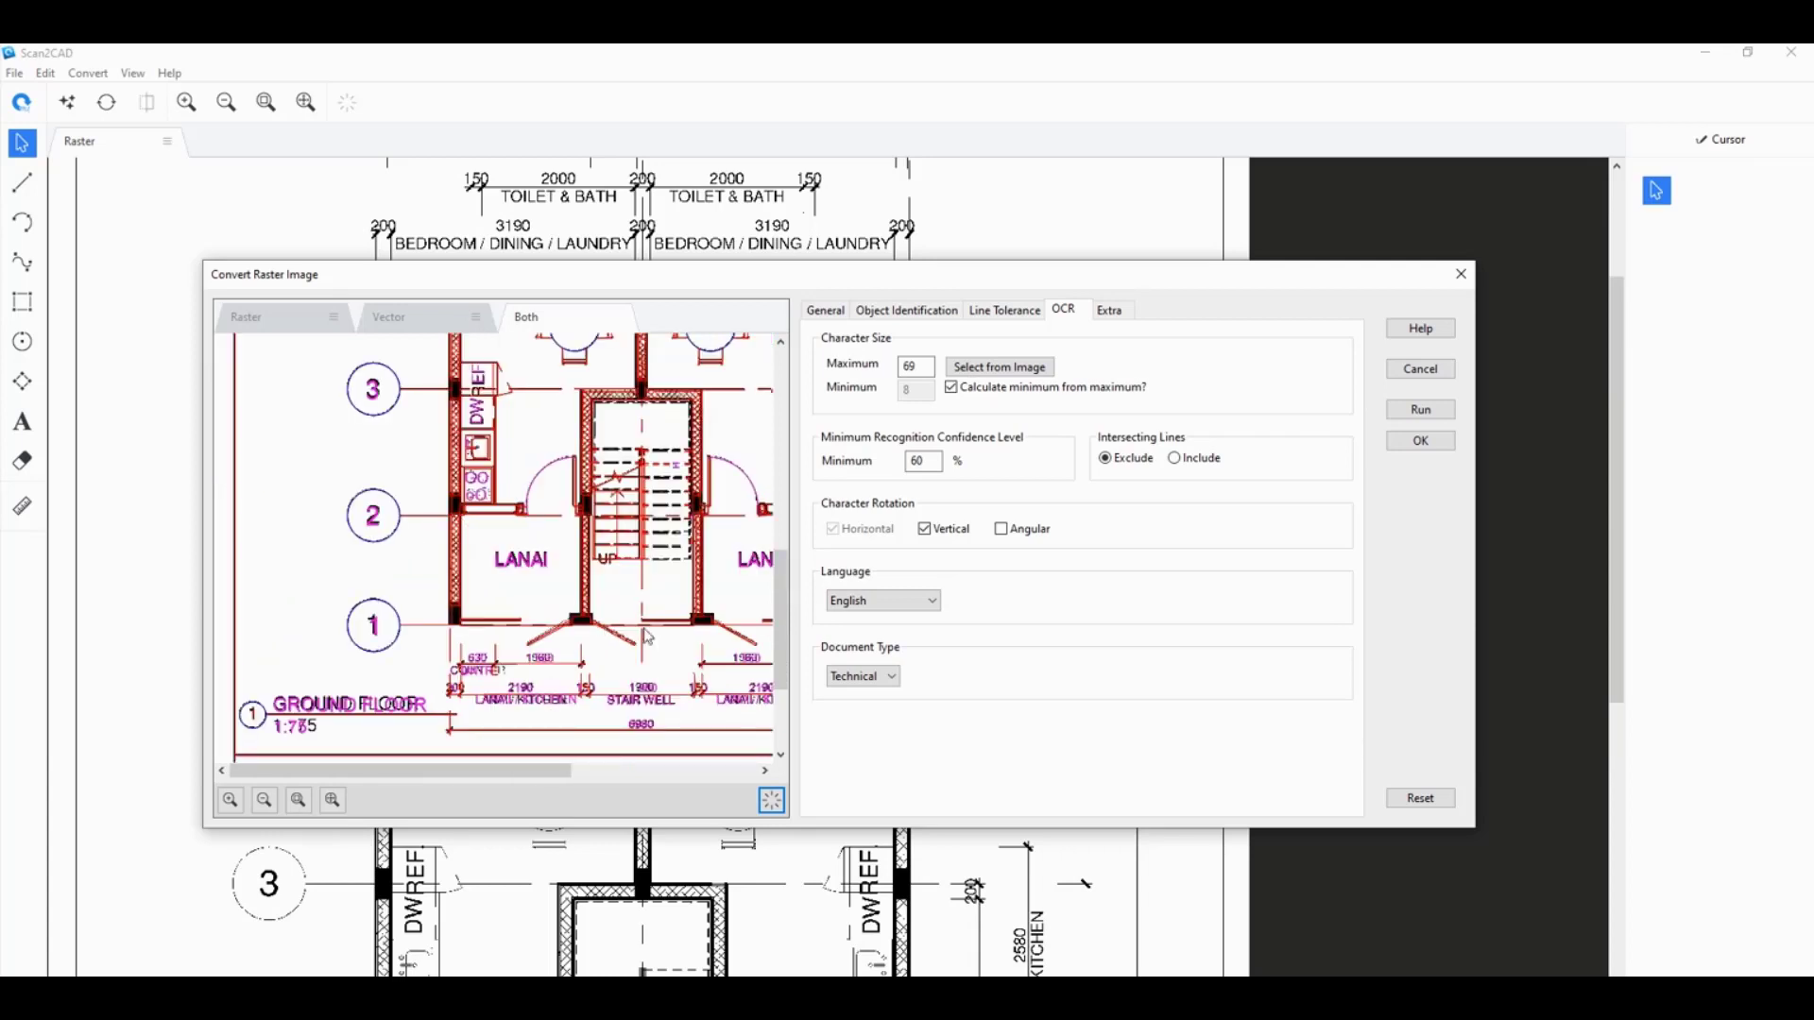
scroll(456, 624, "up", 1)
scroll(502, 599, "up", 3)
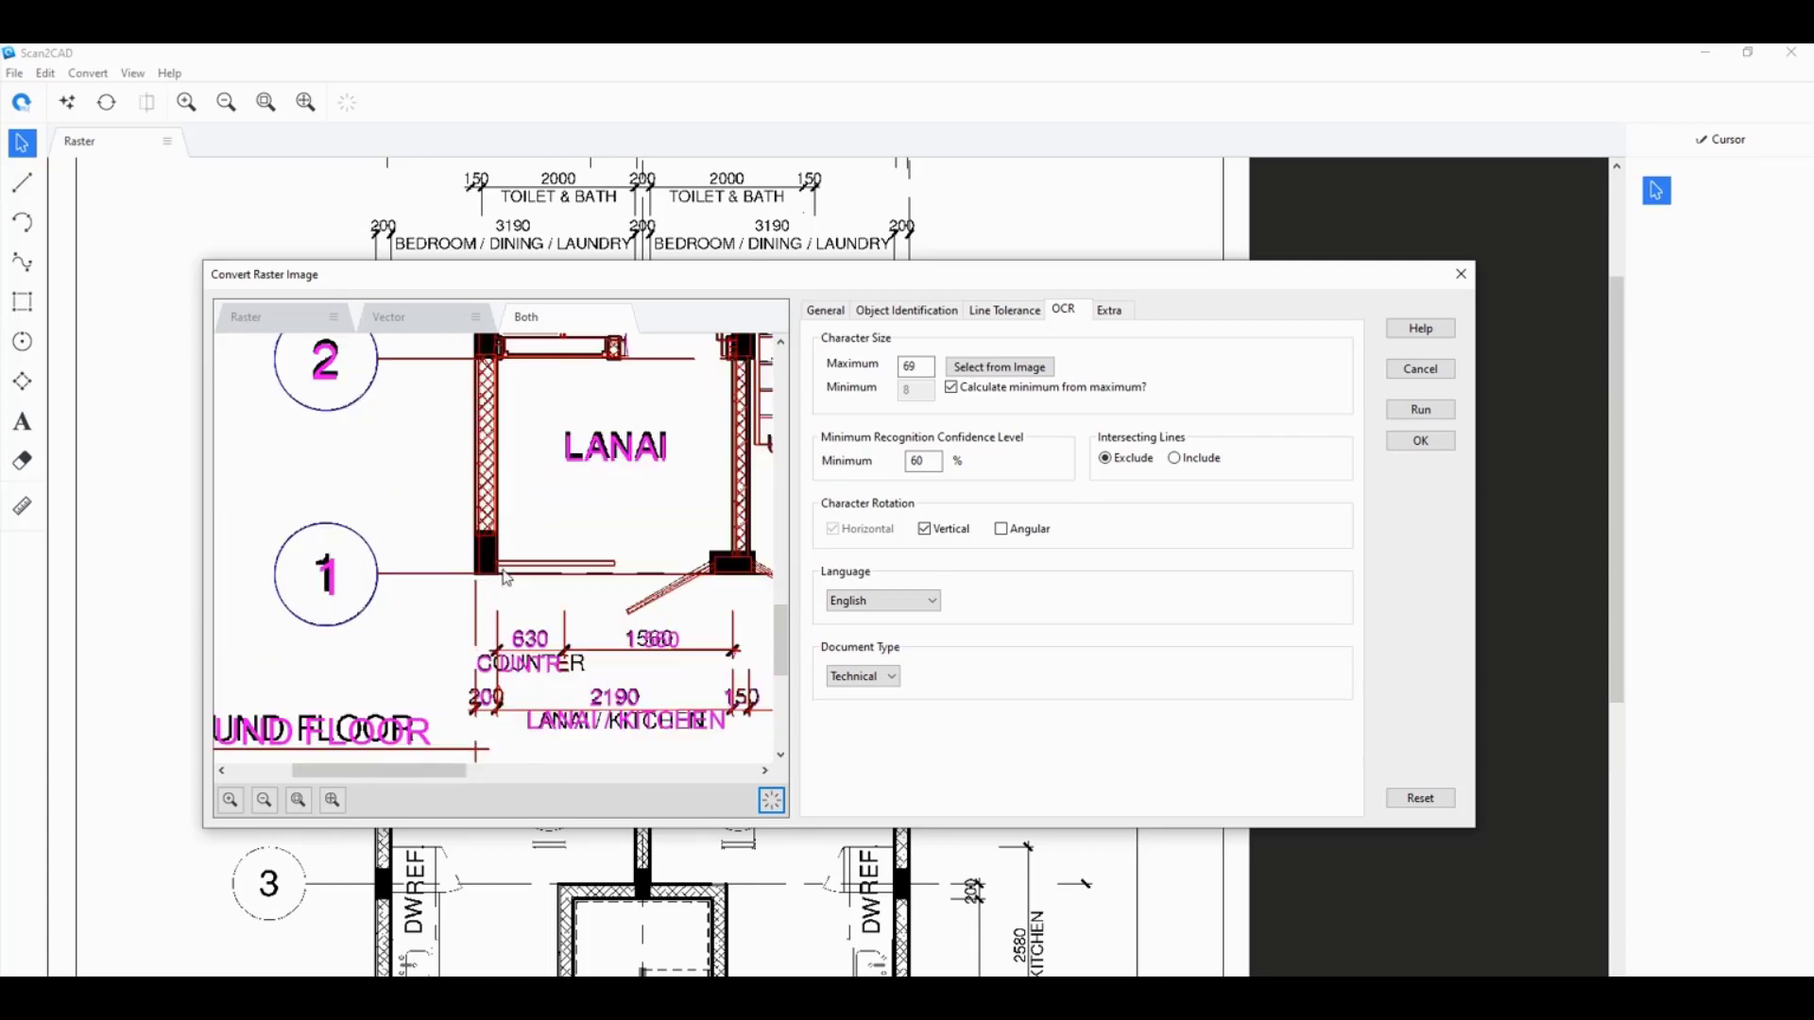
scroll(486, 578, "up", 1)
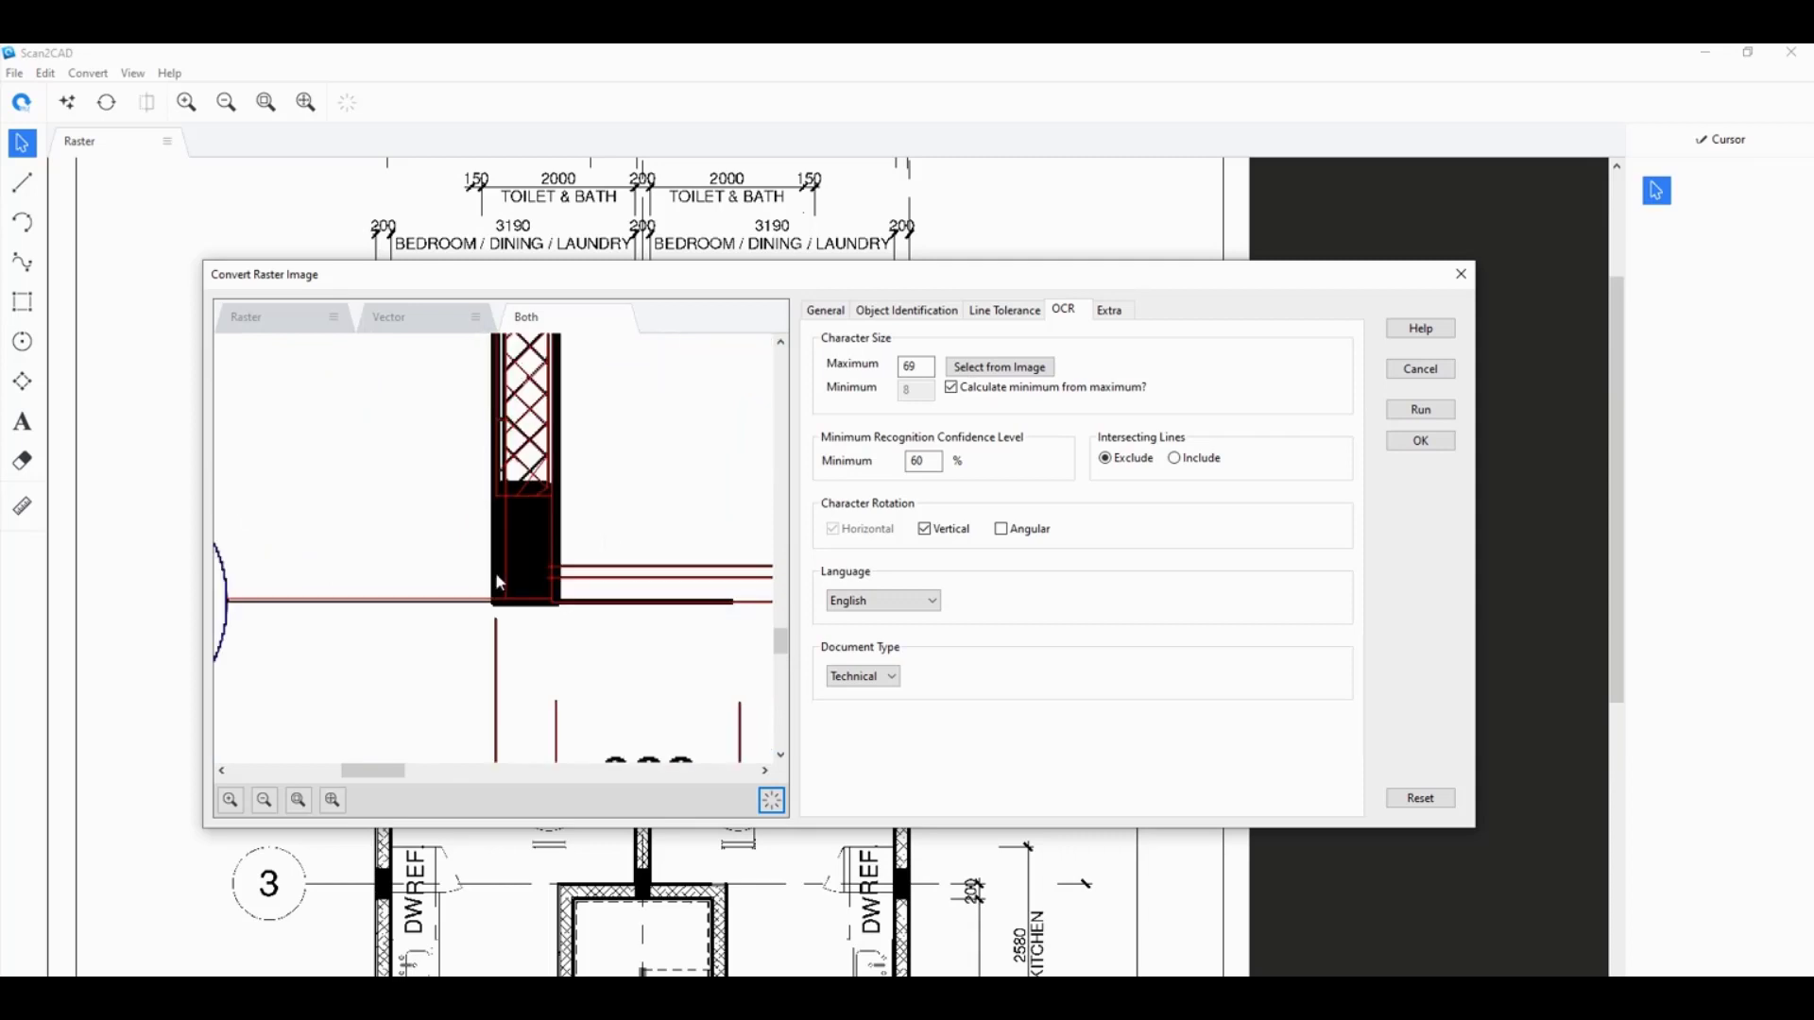
Set the raster line width for line identification to 1 pixel and rerun the conversion.
left_click(908, 312)
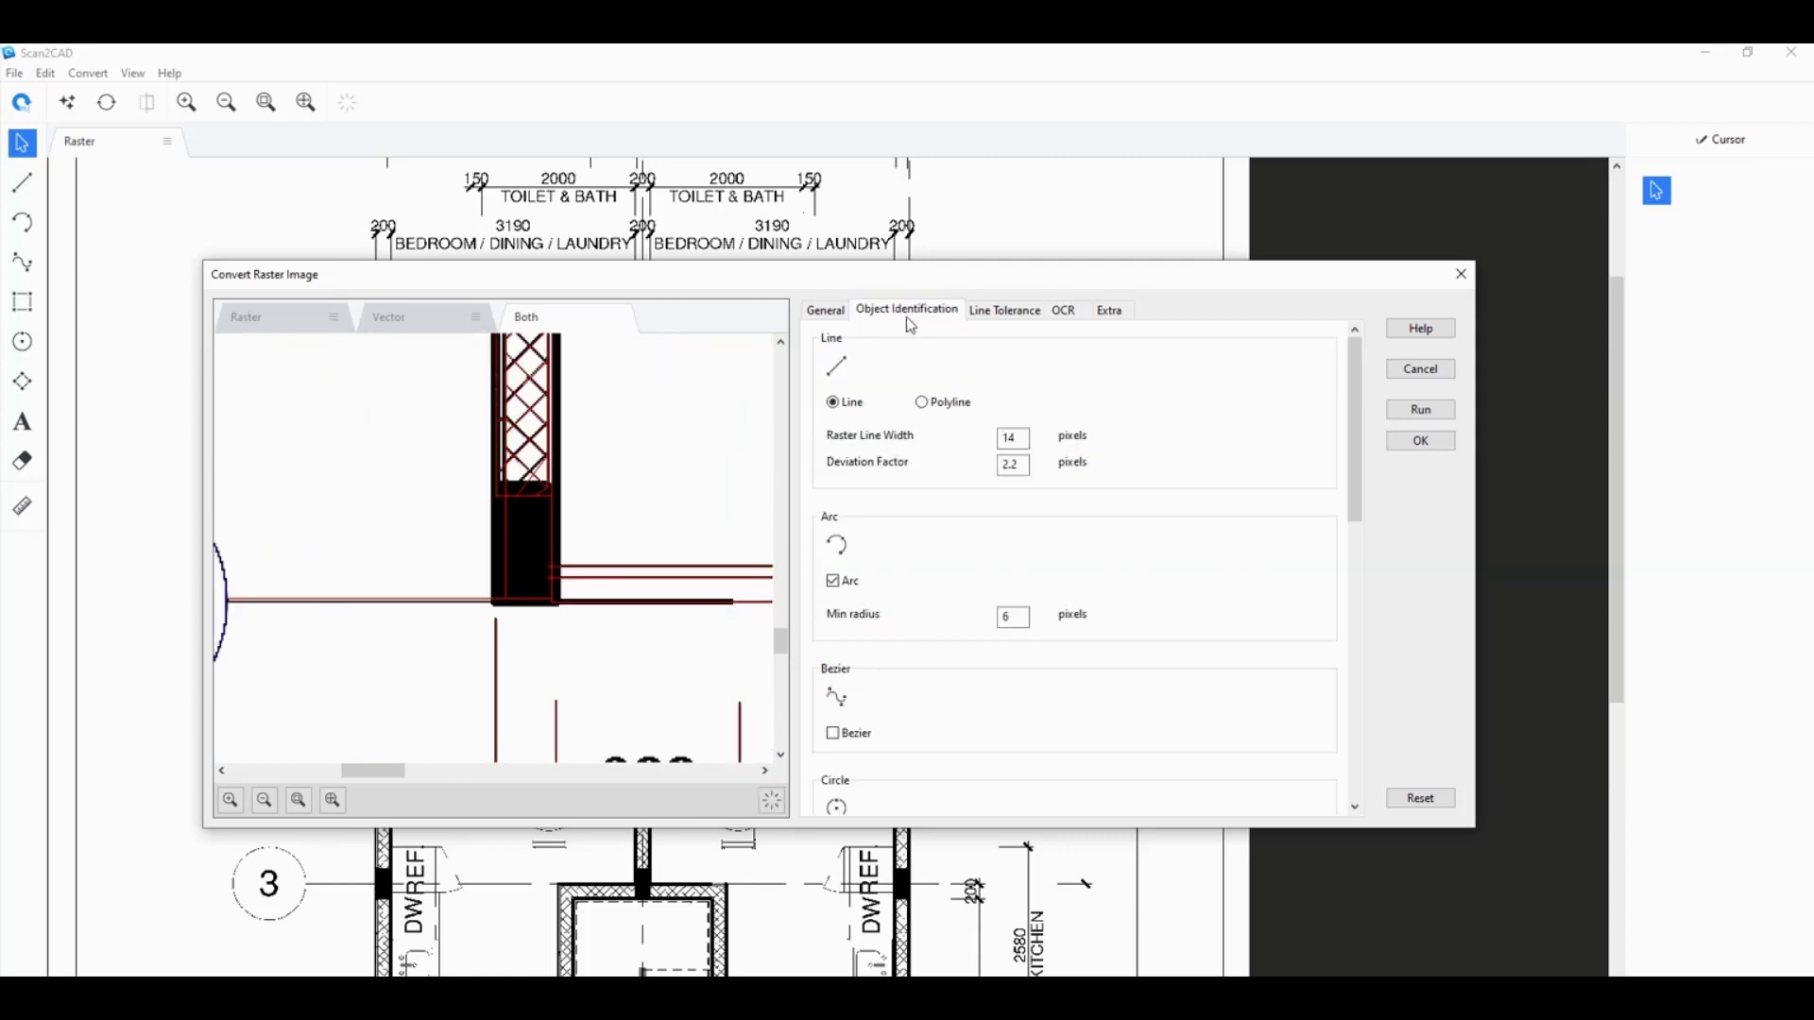
double_click(1011, 437)
type("1")
left_click(1447, 416)
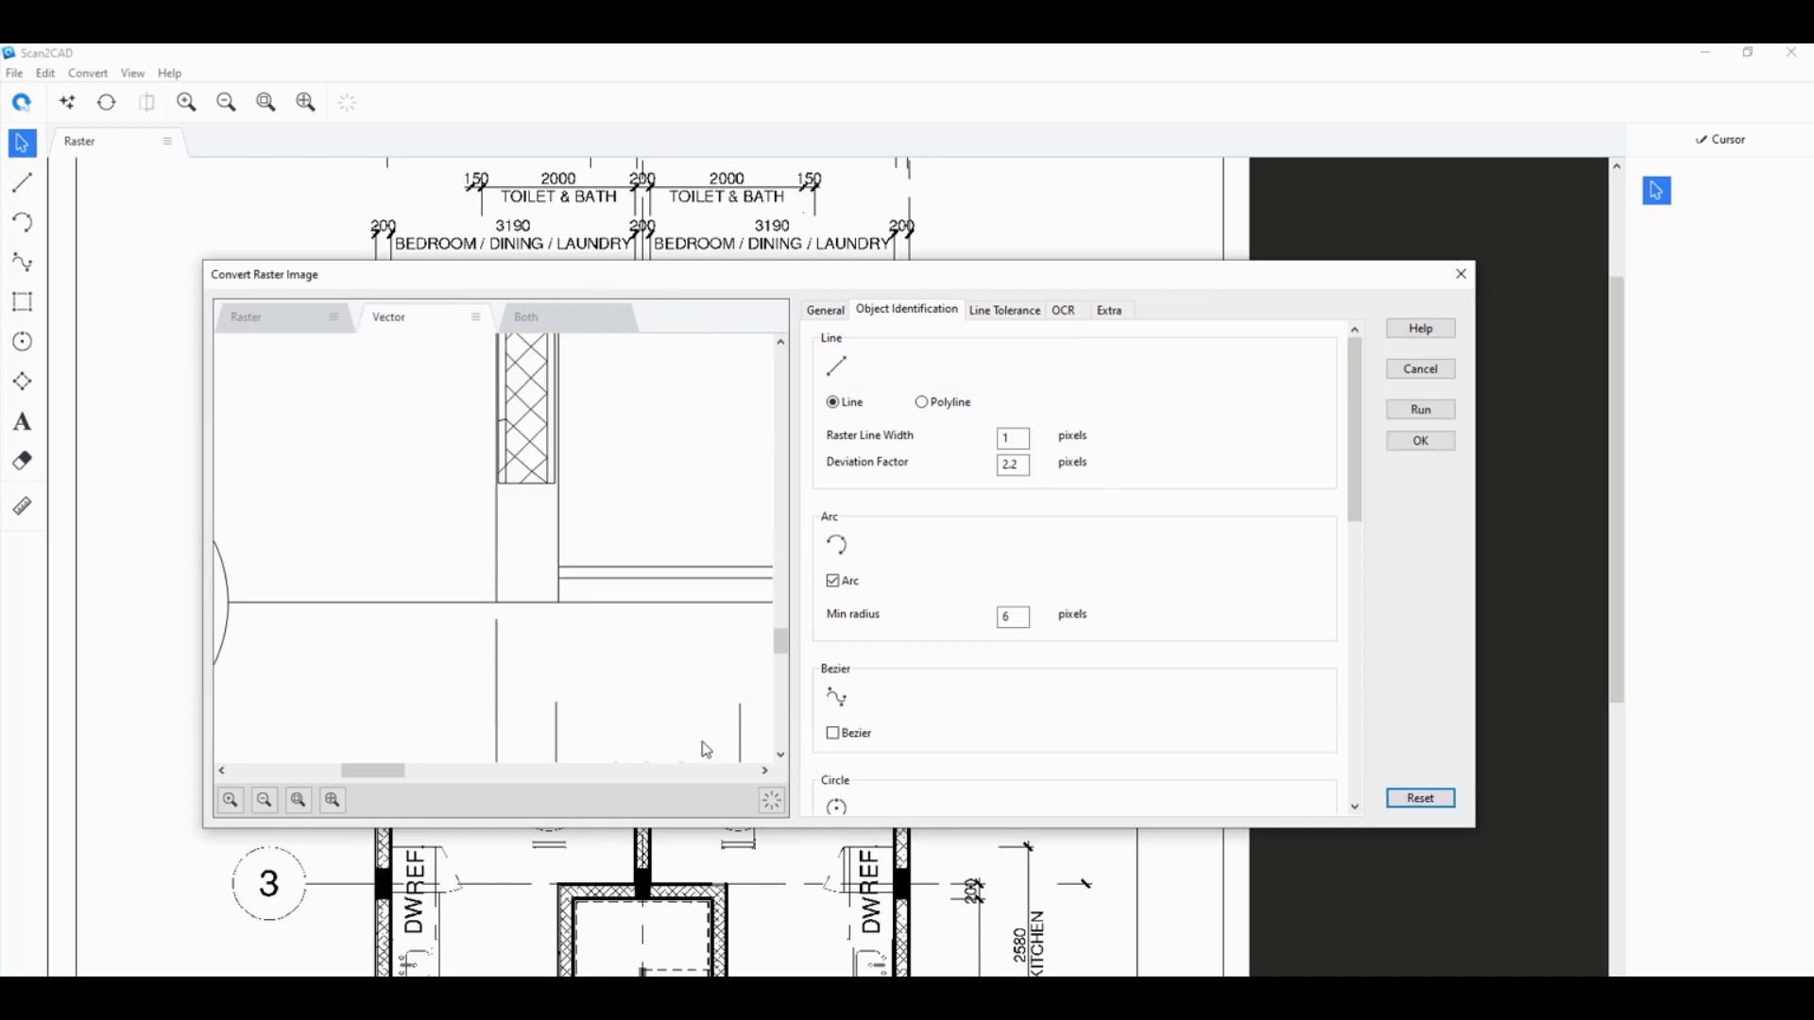
Check the rerun's highlighted vectors against the raster column outline and the surrounding ground floor linework.
left_click(565, 319)
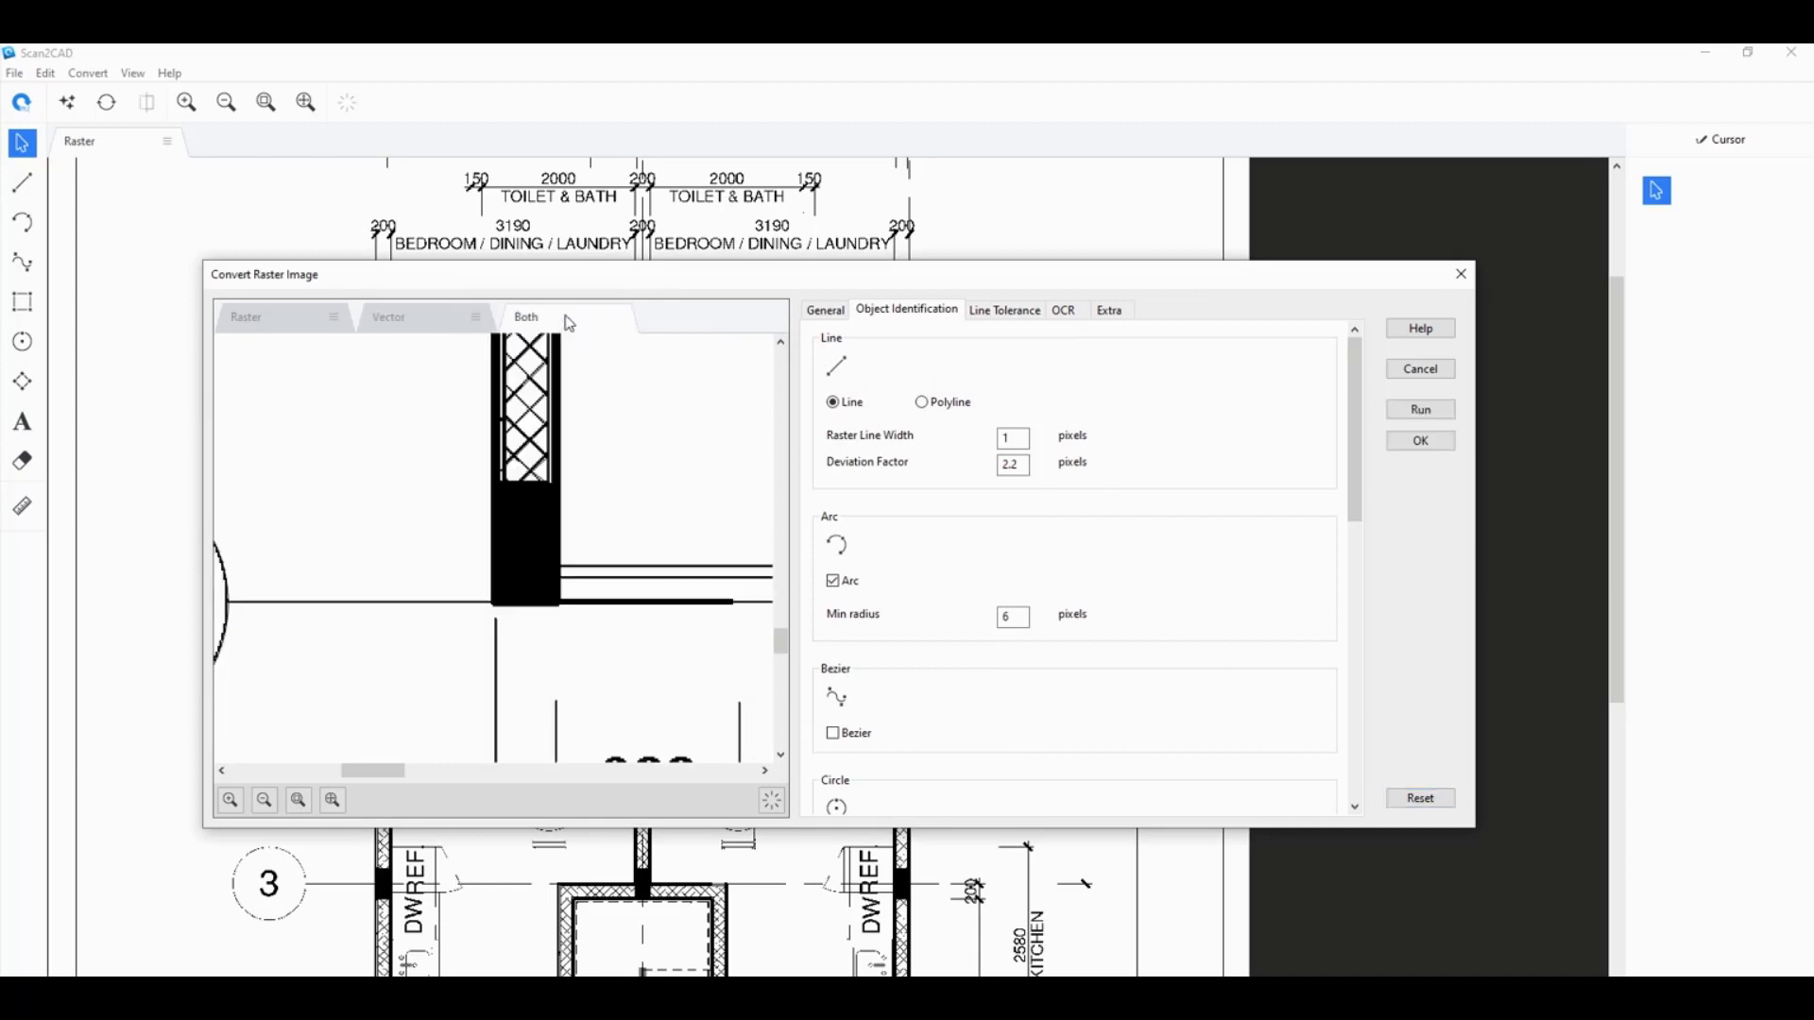
left_click(781, 803)
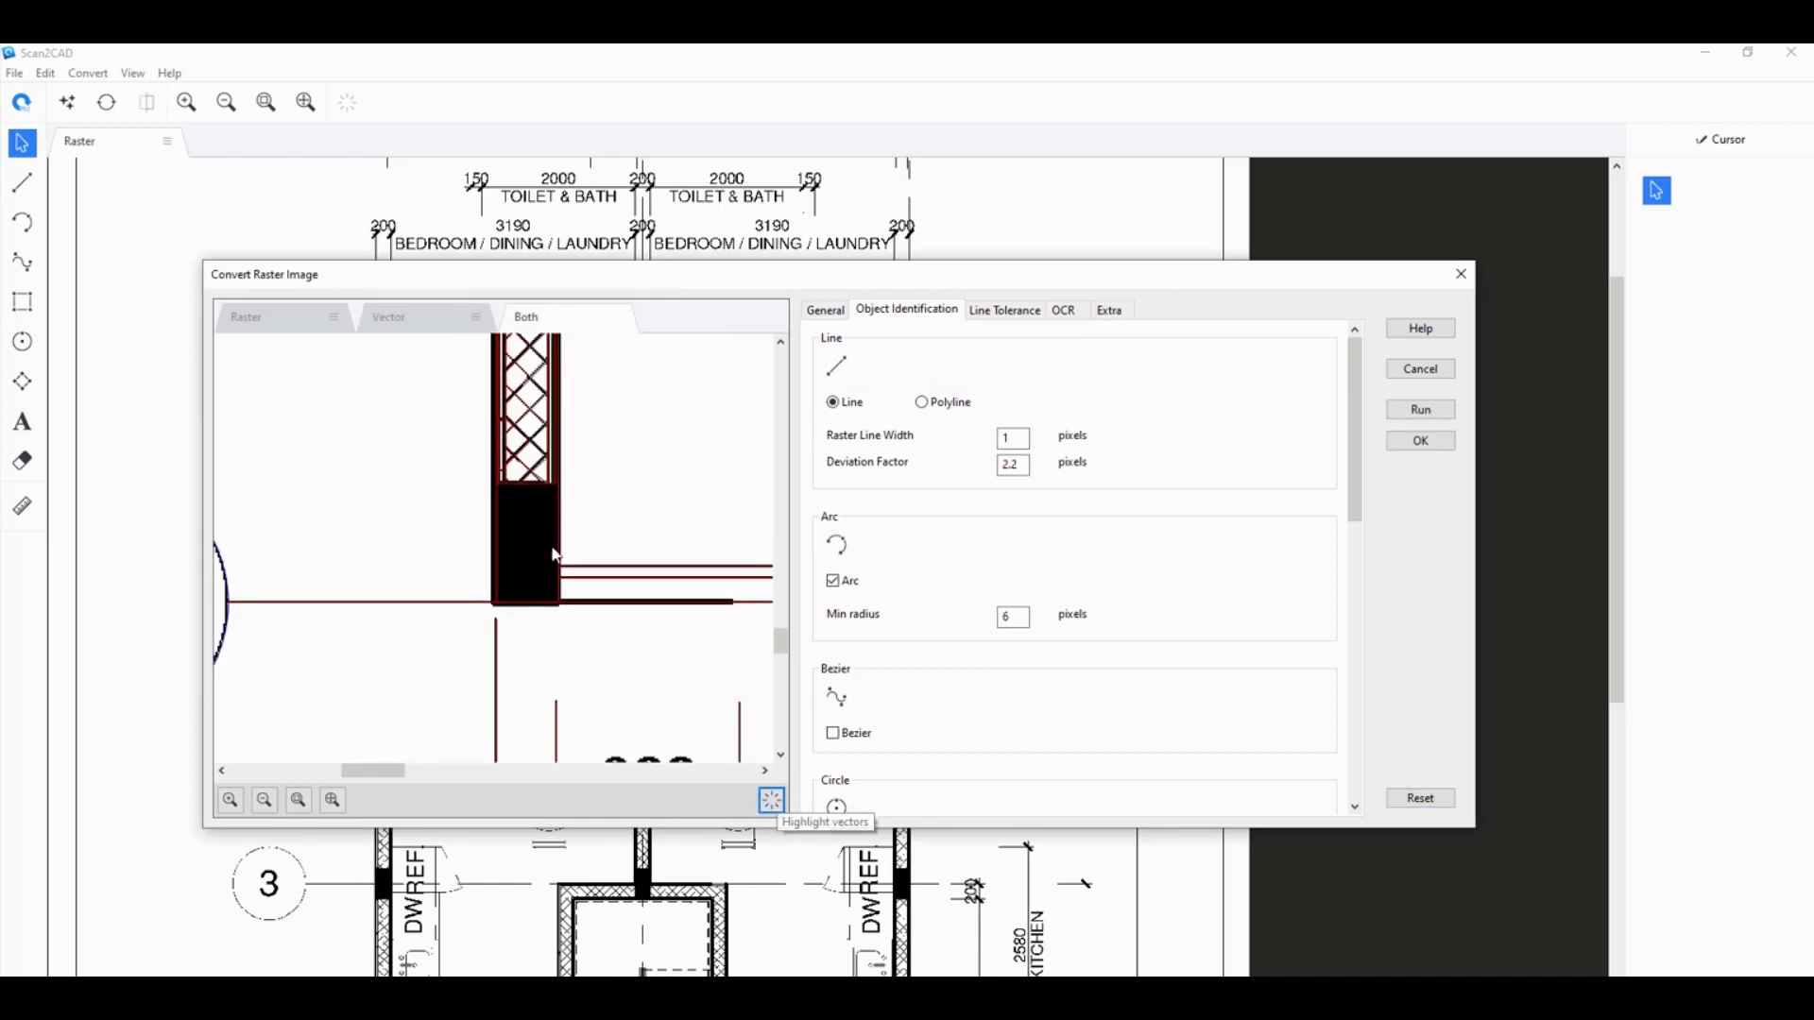
scroll(411, 673, "down", 3)
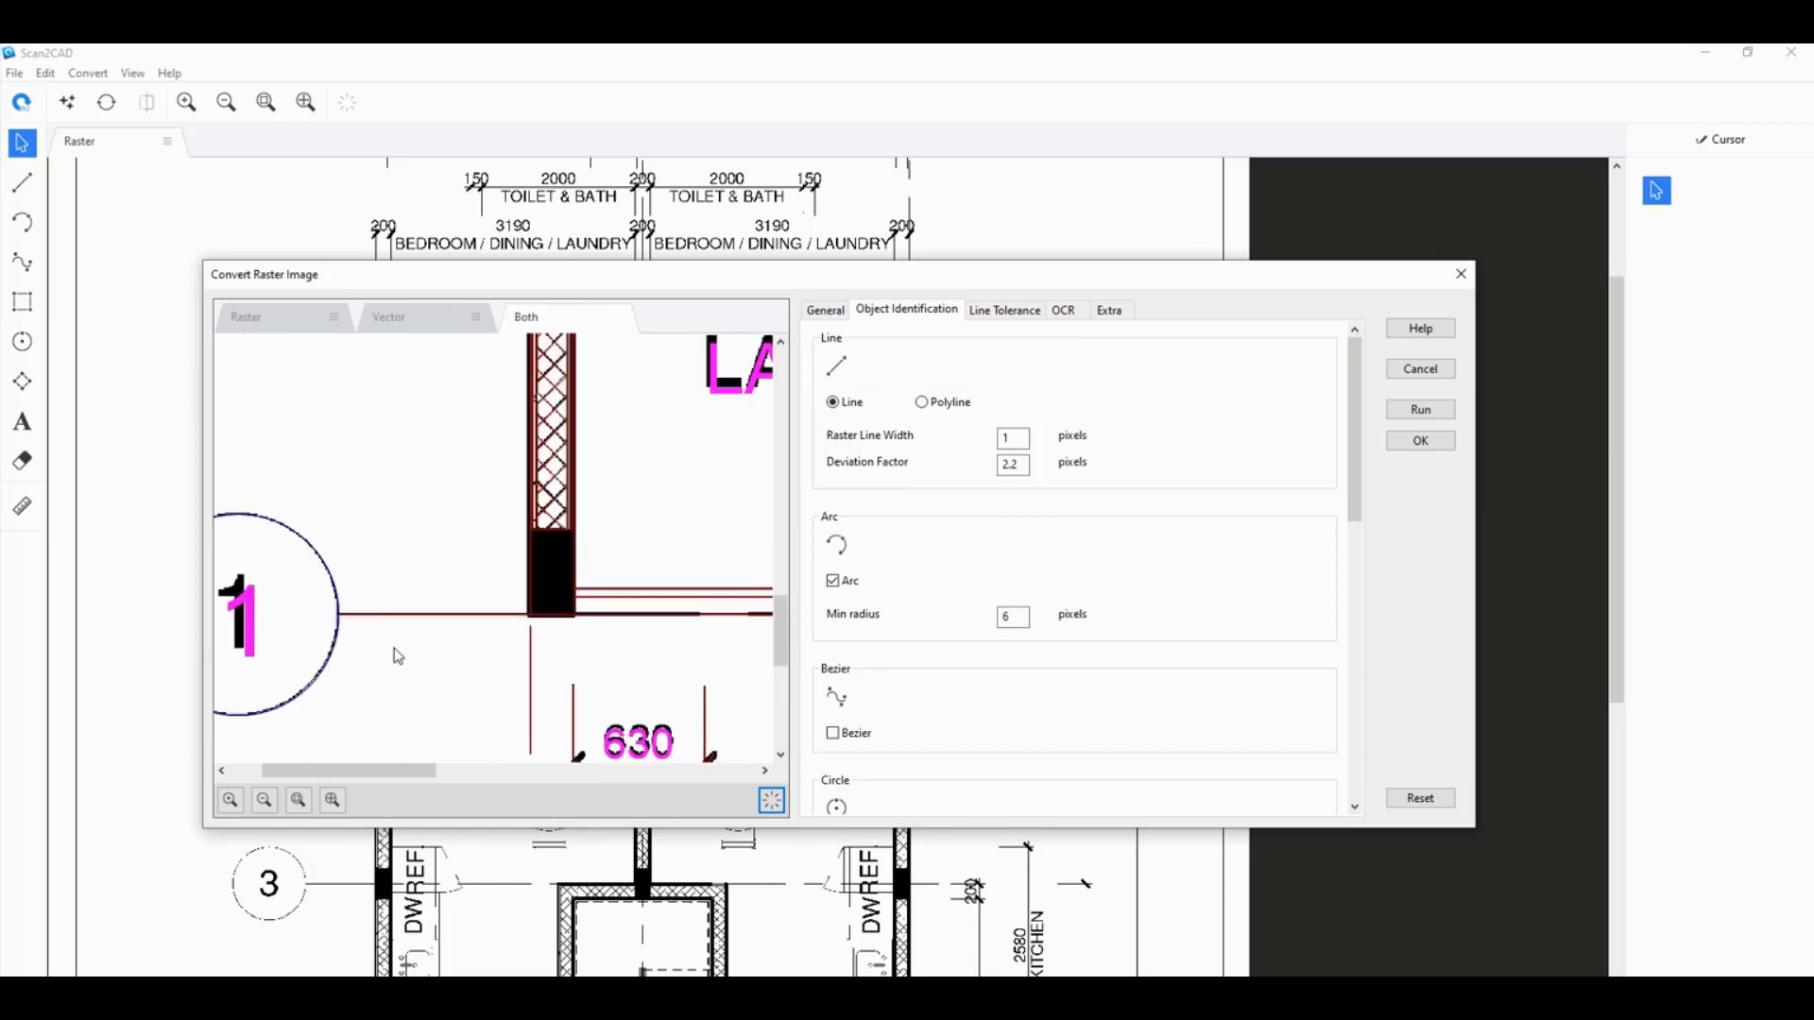
scroll(397, 656, "down", 3)
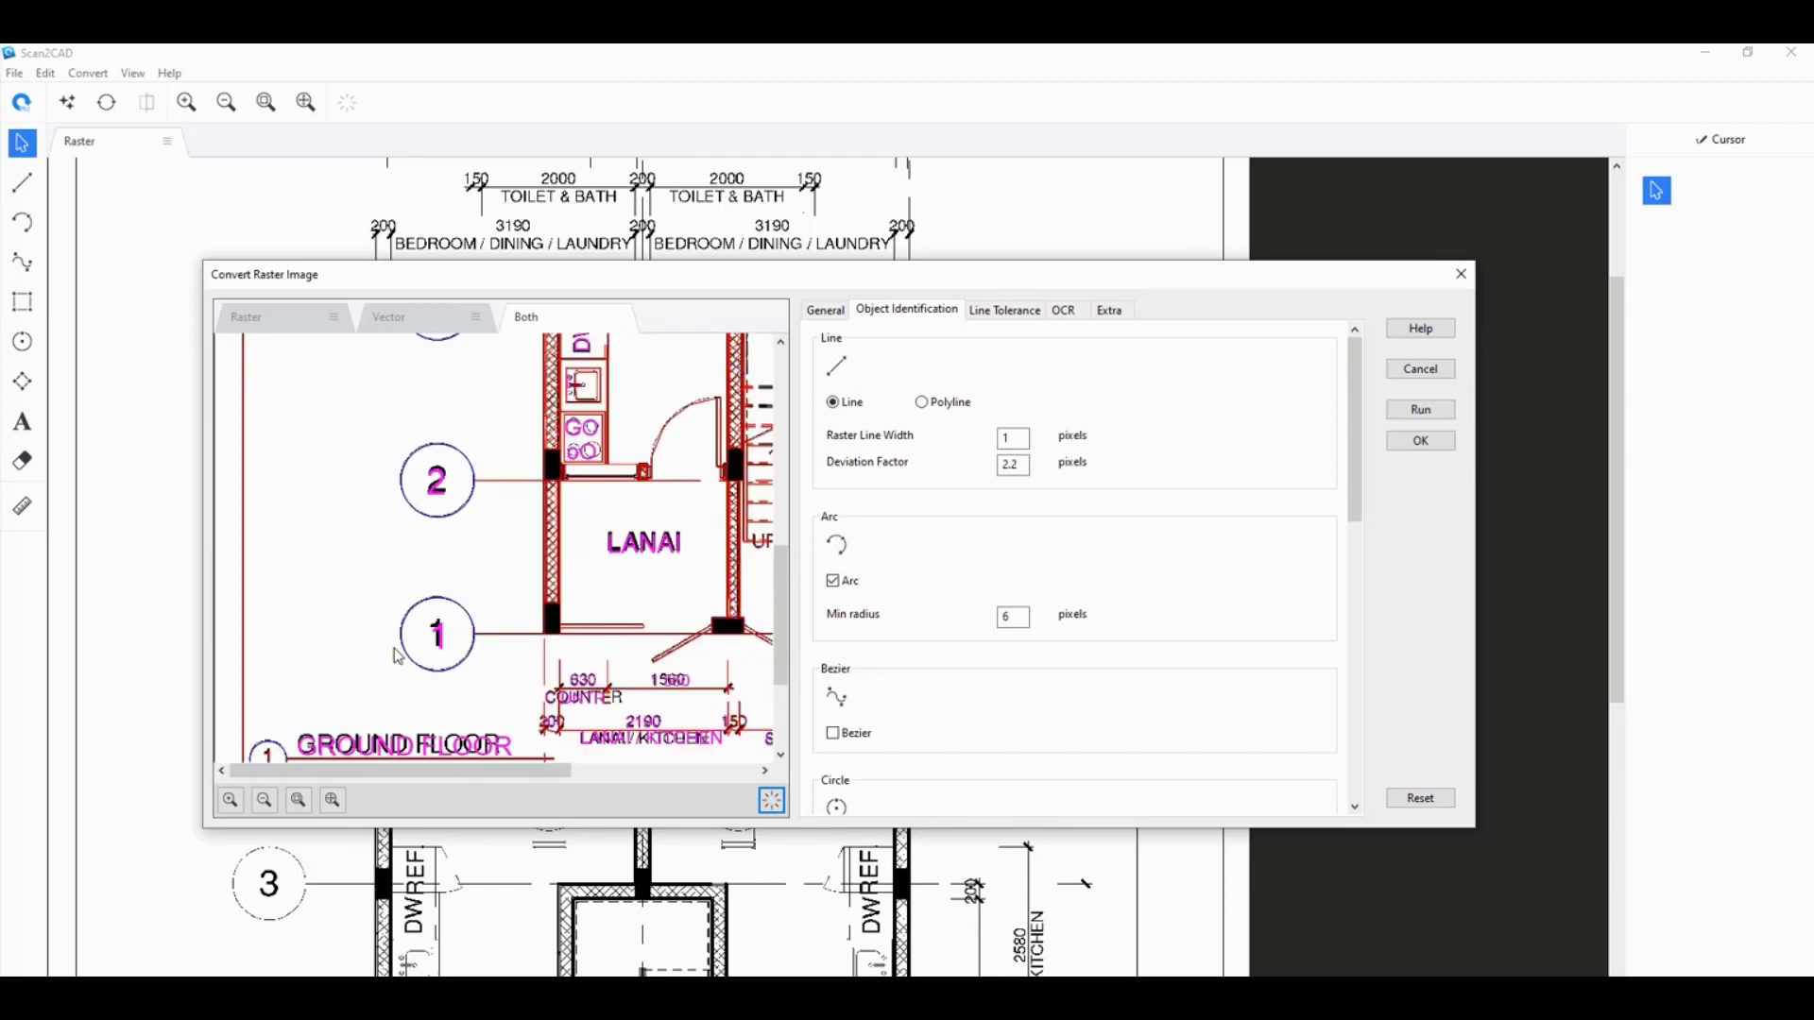
Review the whole sheet as plain vectors without highlighting and accept the conversion.
left_click(407, 320)
left_click(771, 801)
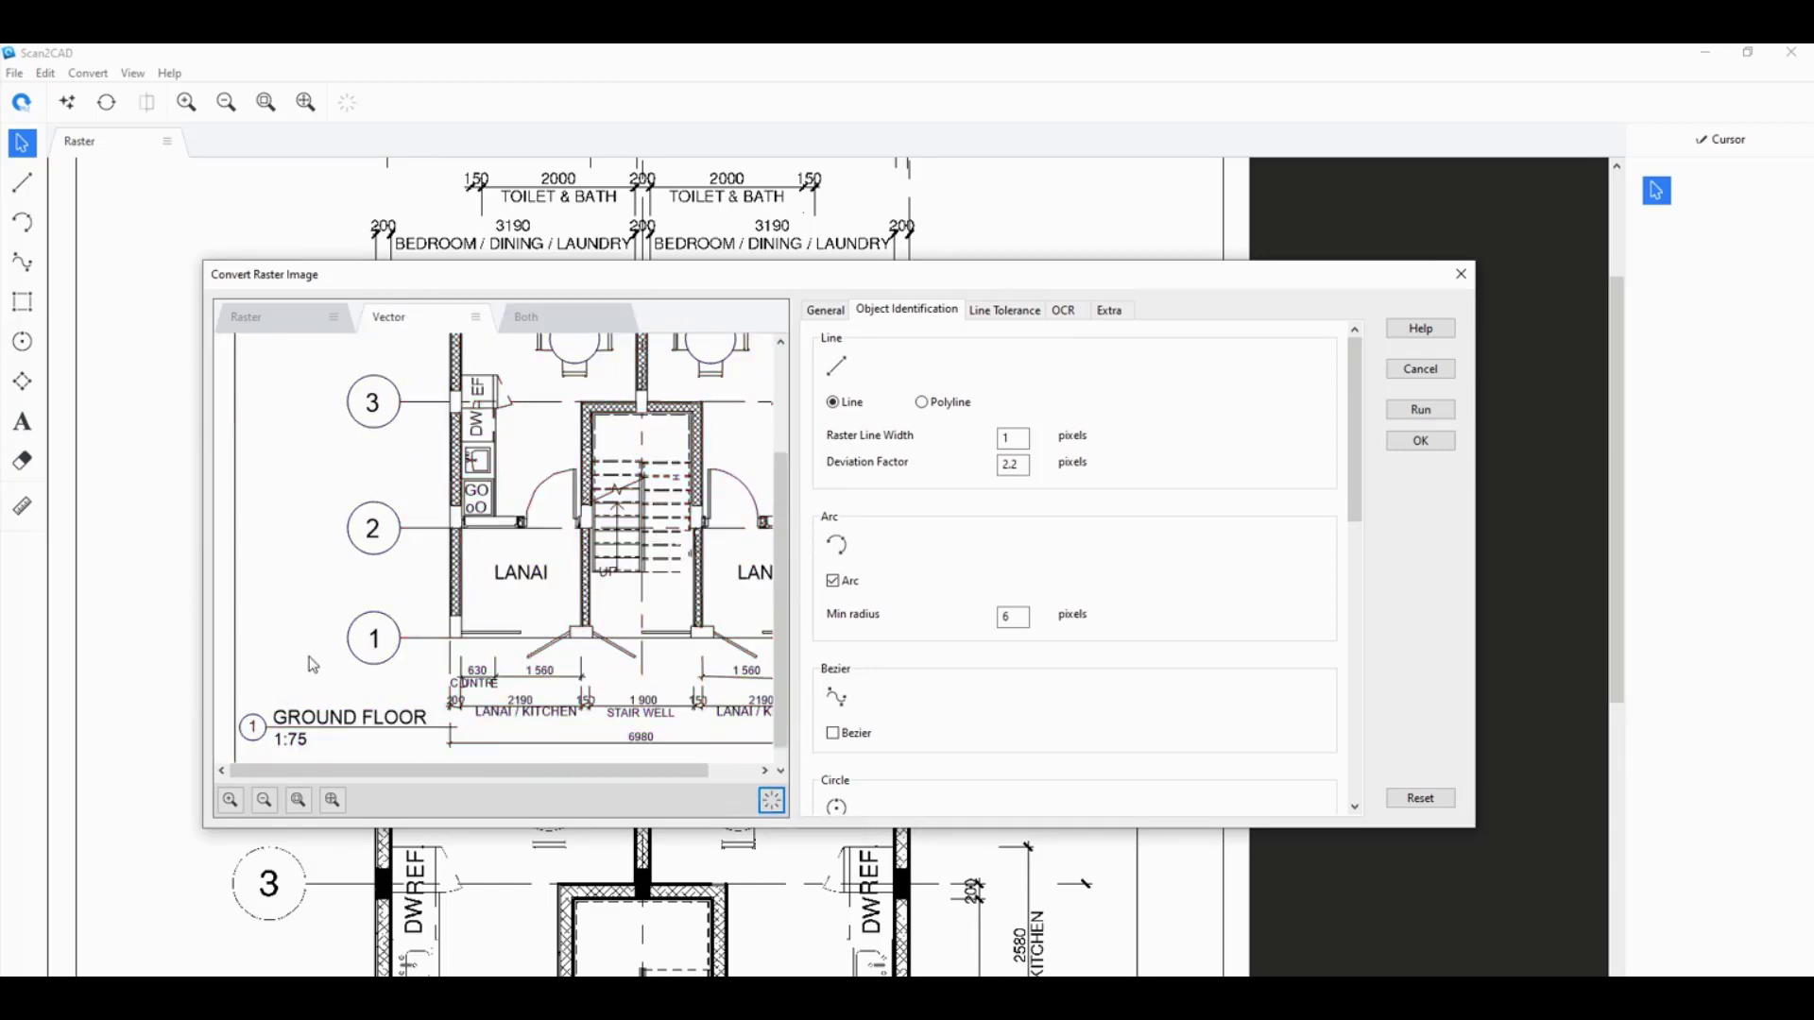
scroll(283, 685, "down", 3)
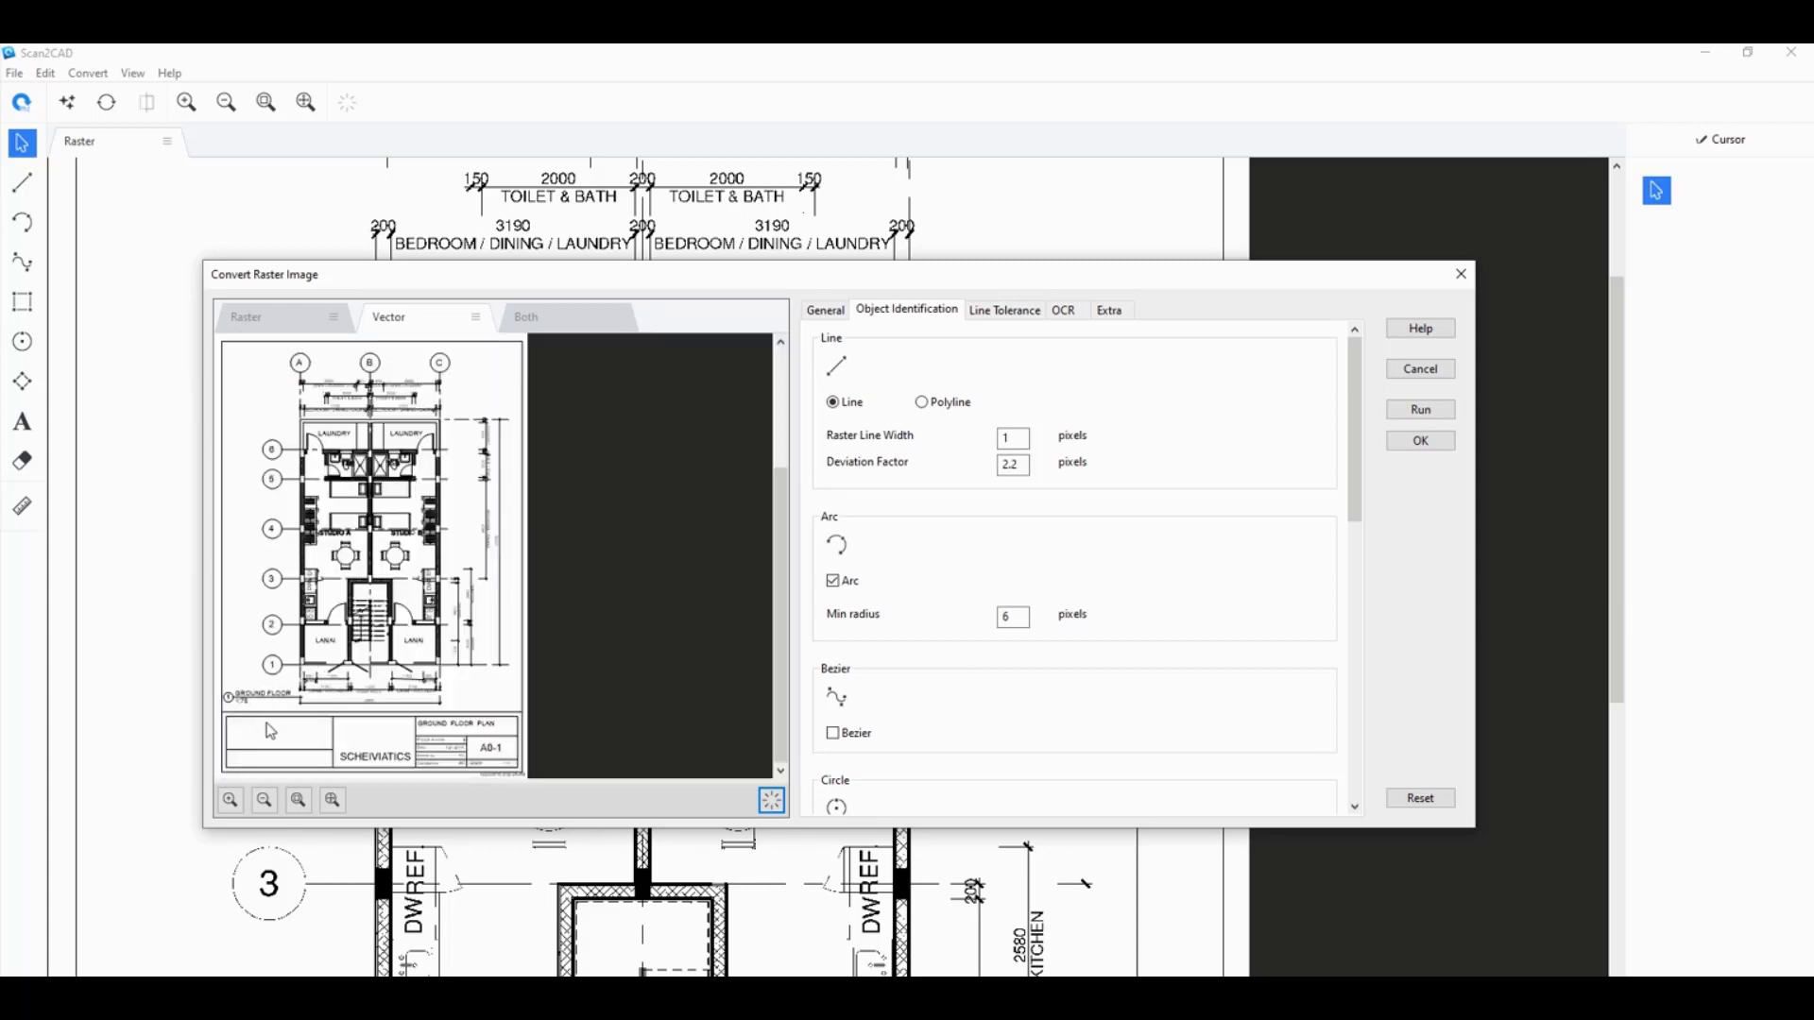
scroll(283, 737, "down", 1)
scroll(387, 756, "down", 2)
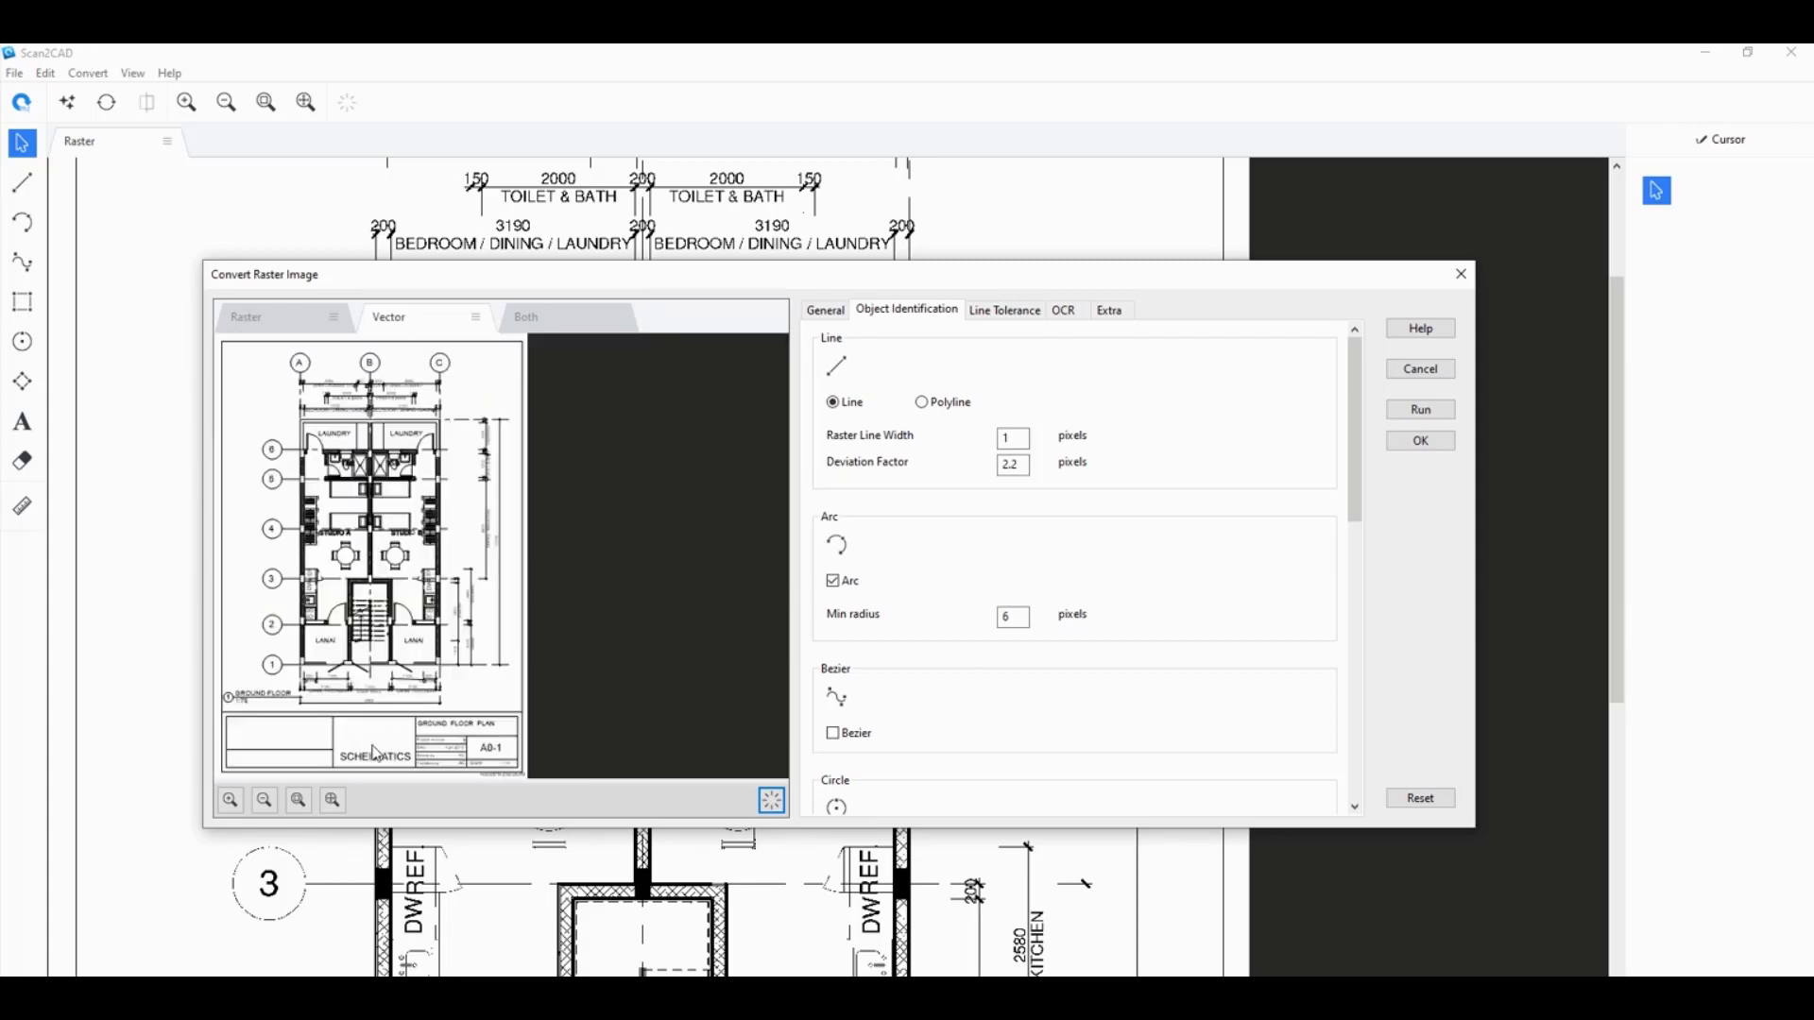
scroll(375, 753, "up", 1)
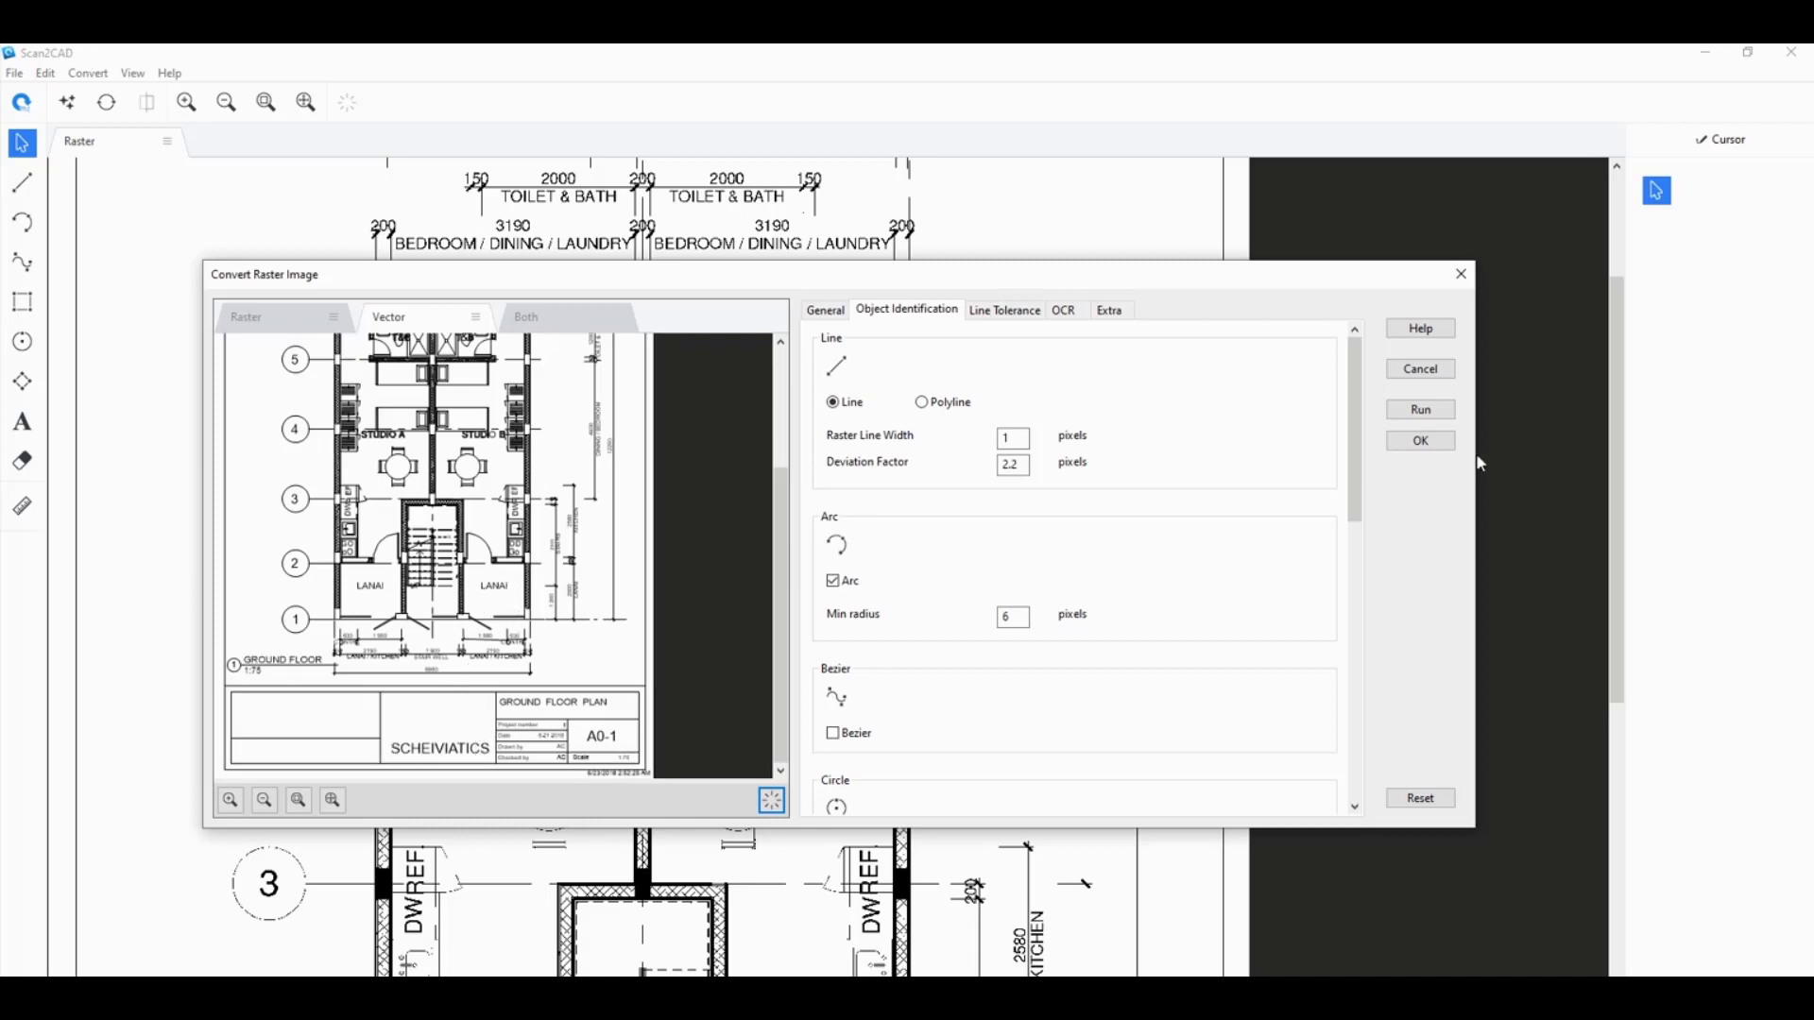
left_click(1419, 442)
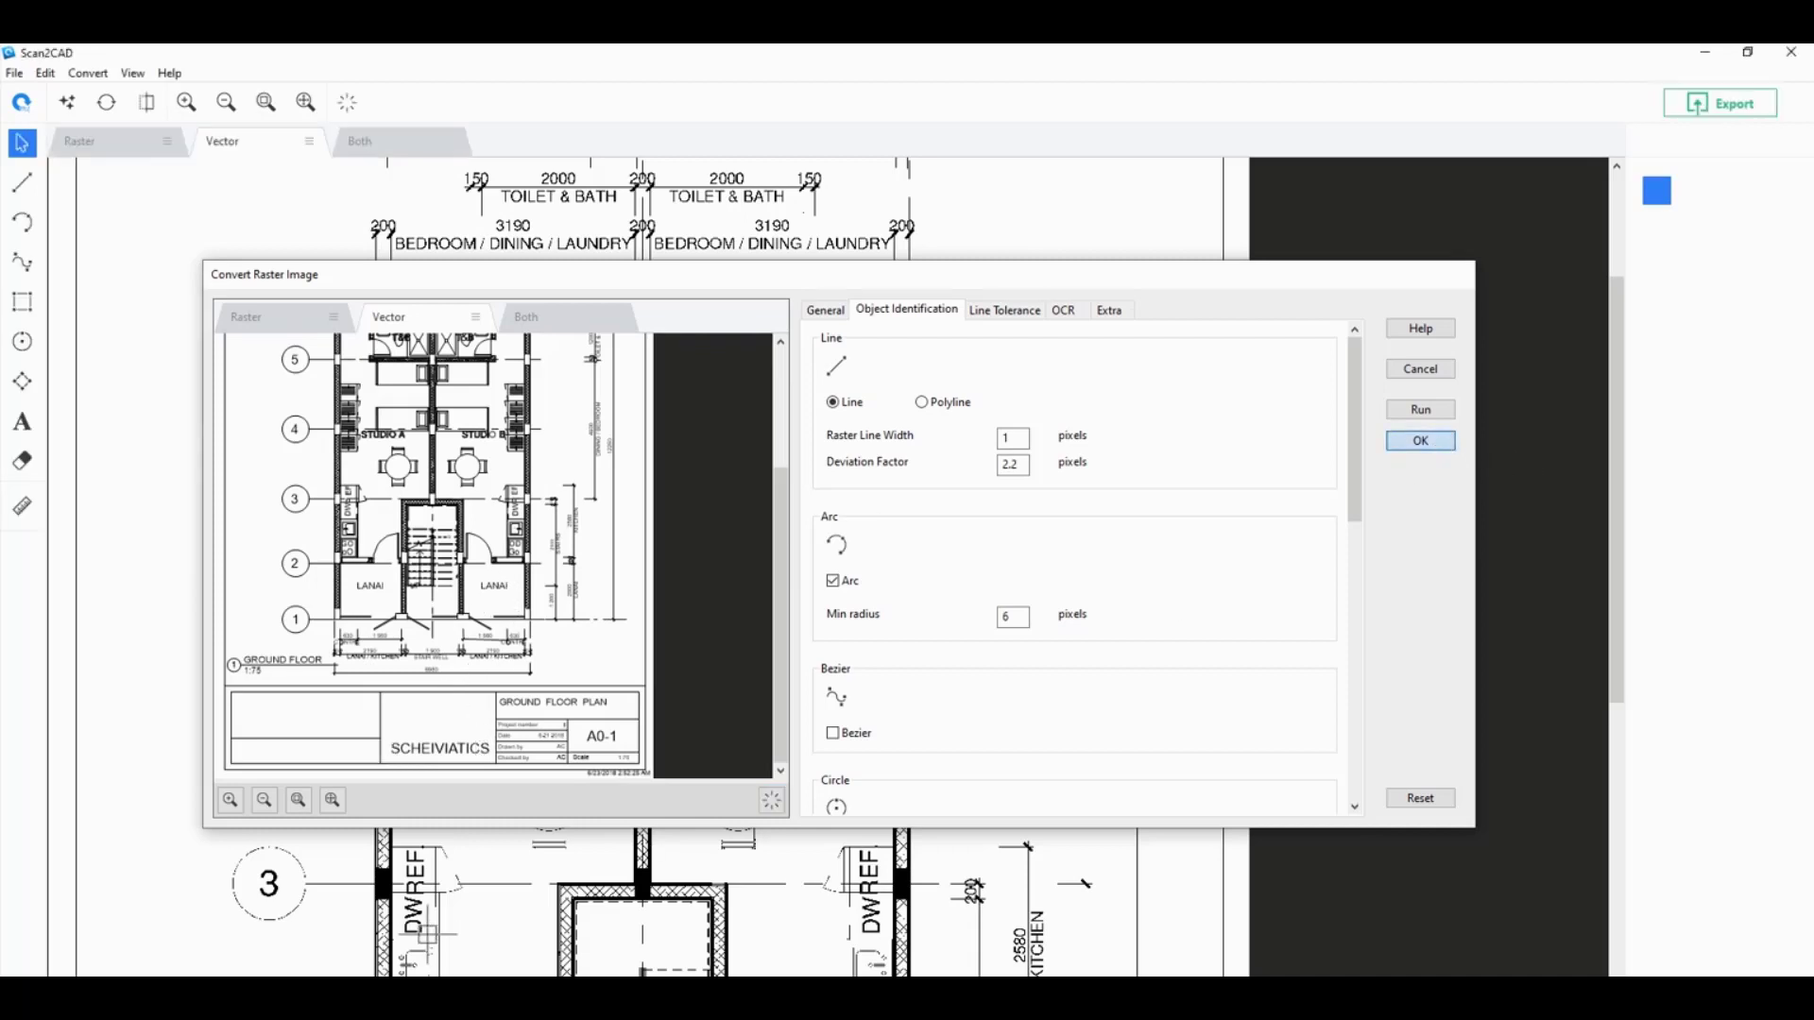
Correct the misread sheet title in the title block so that it reads SCHEMATICS.
scroll(544, 949, "up", 2)
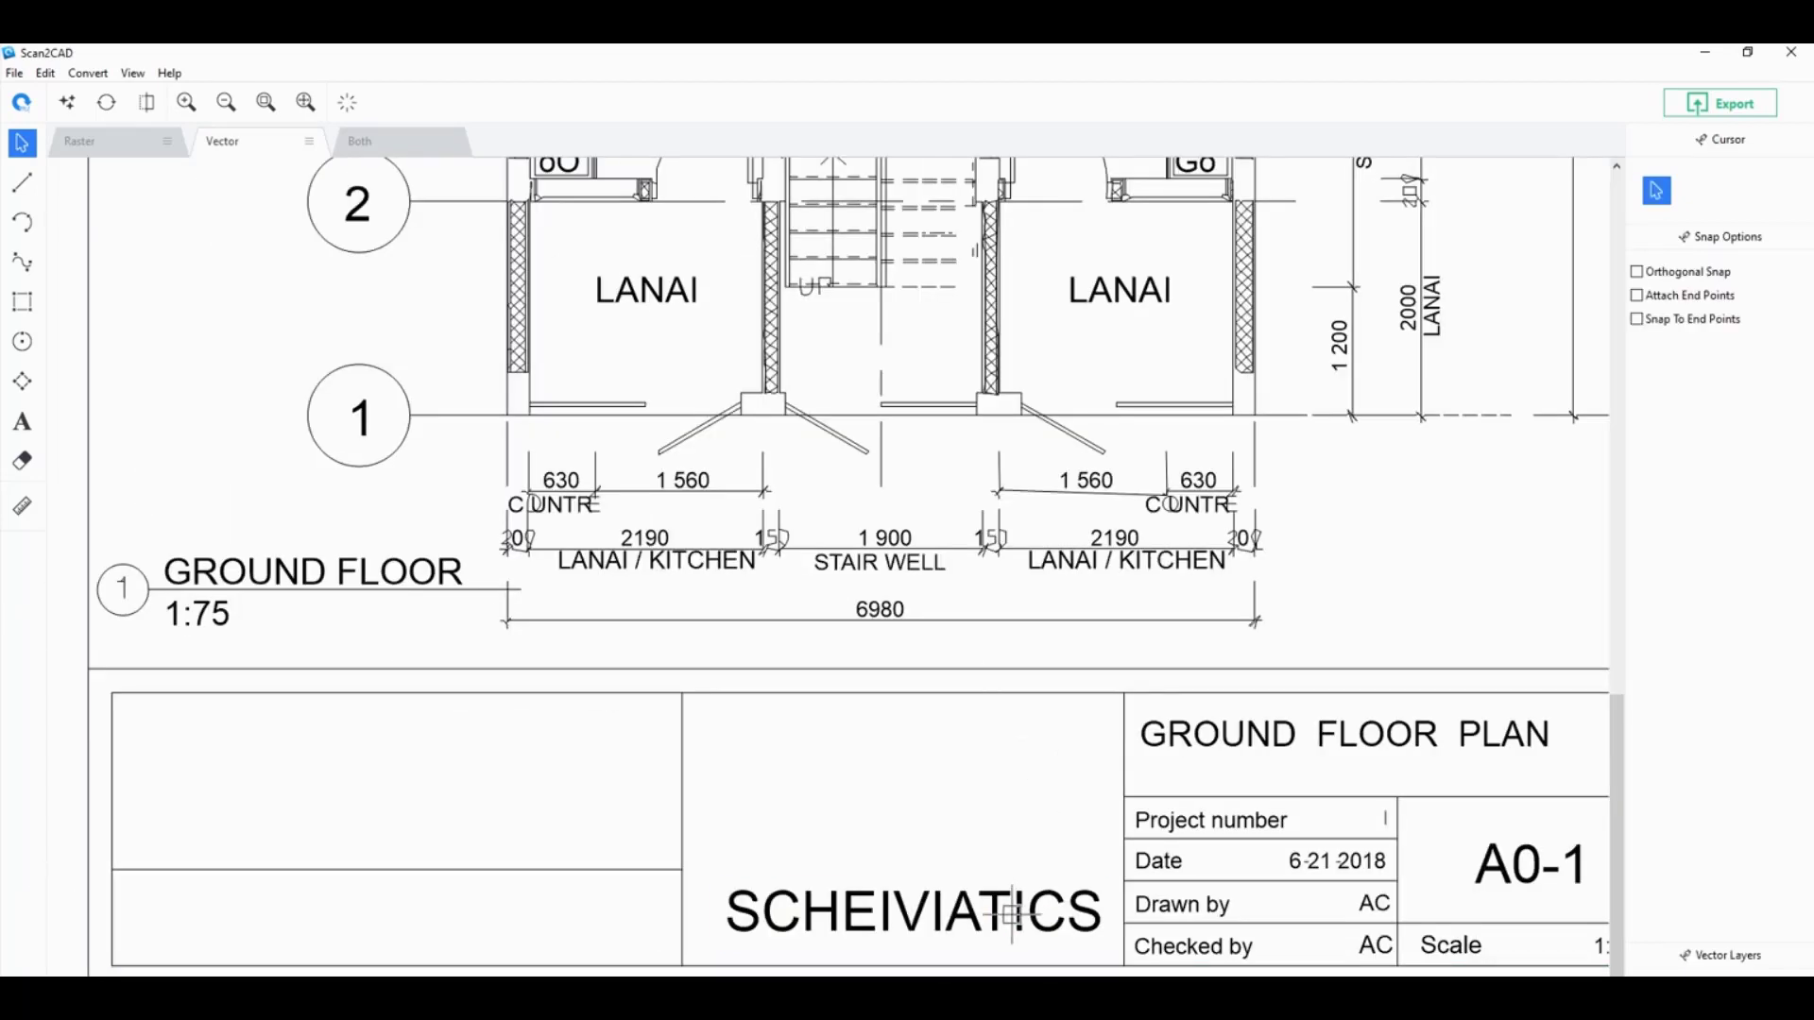
scroll(1012, 915, "up", 1)
left_click(852, 888)
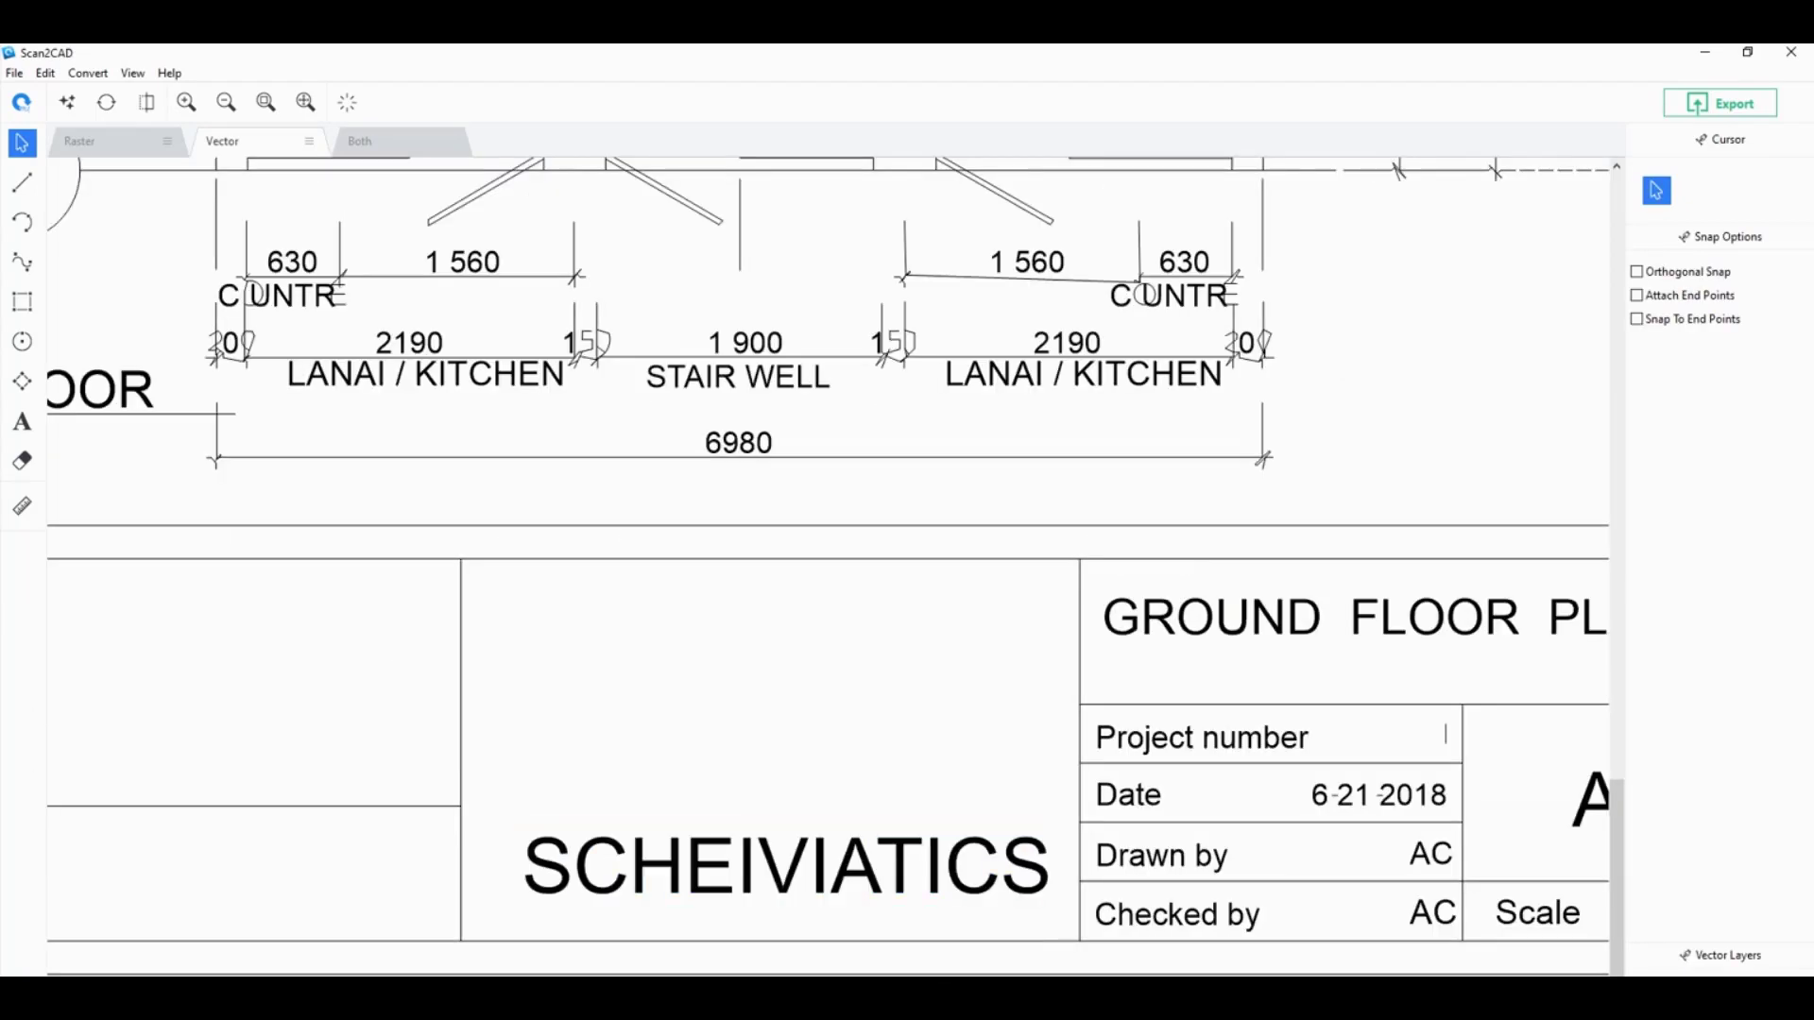
double_click(735, 886)
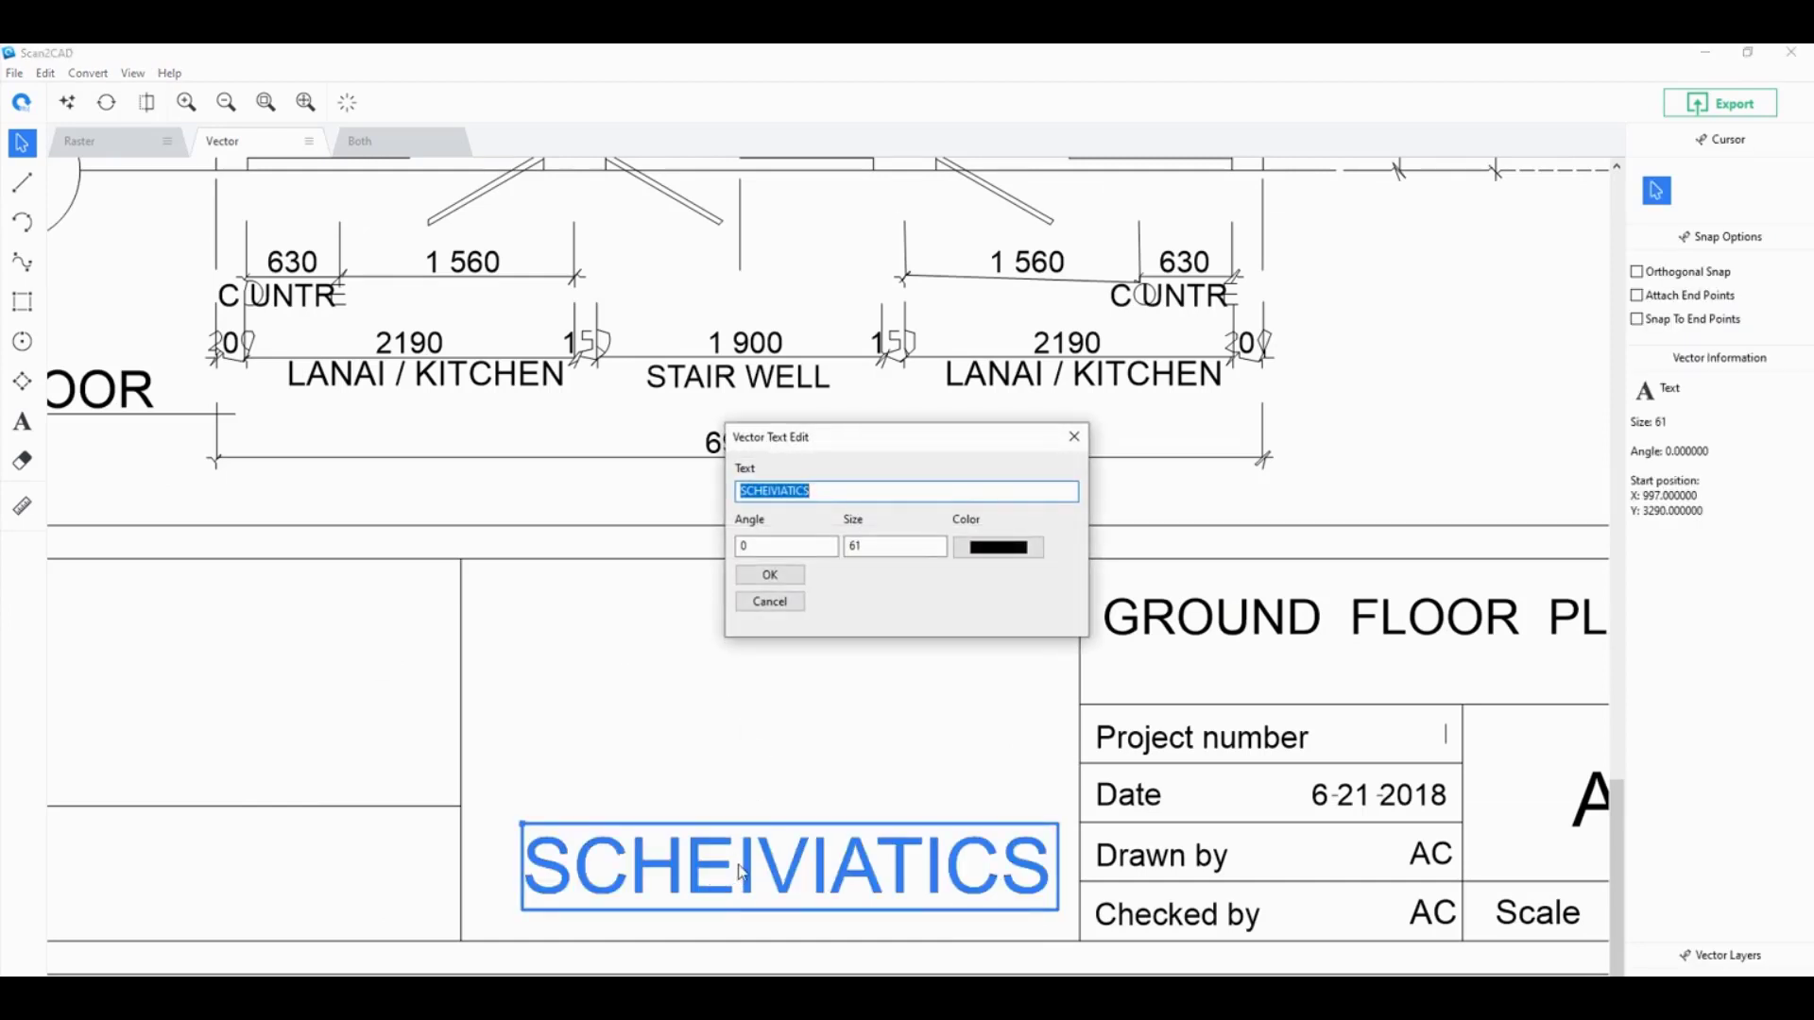
left_click_drag(785, 492, 769, 491)
type("M")
left_click(770, 575)
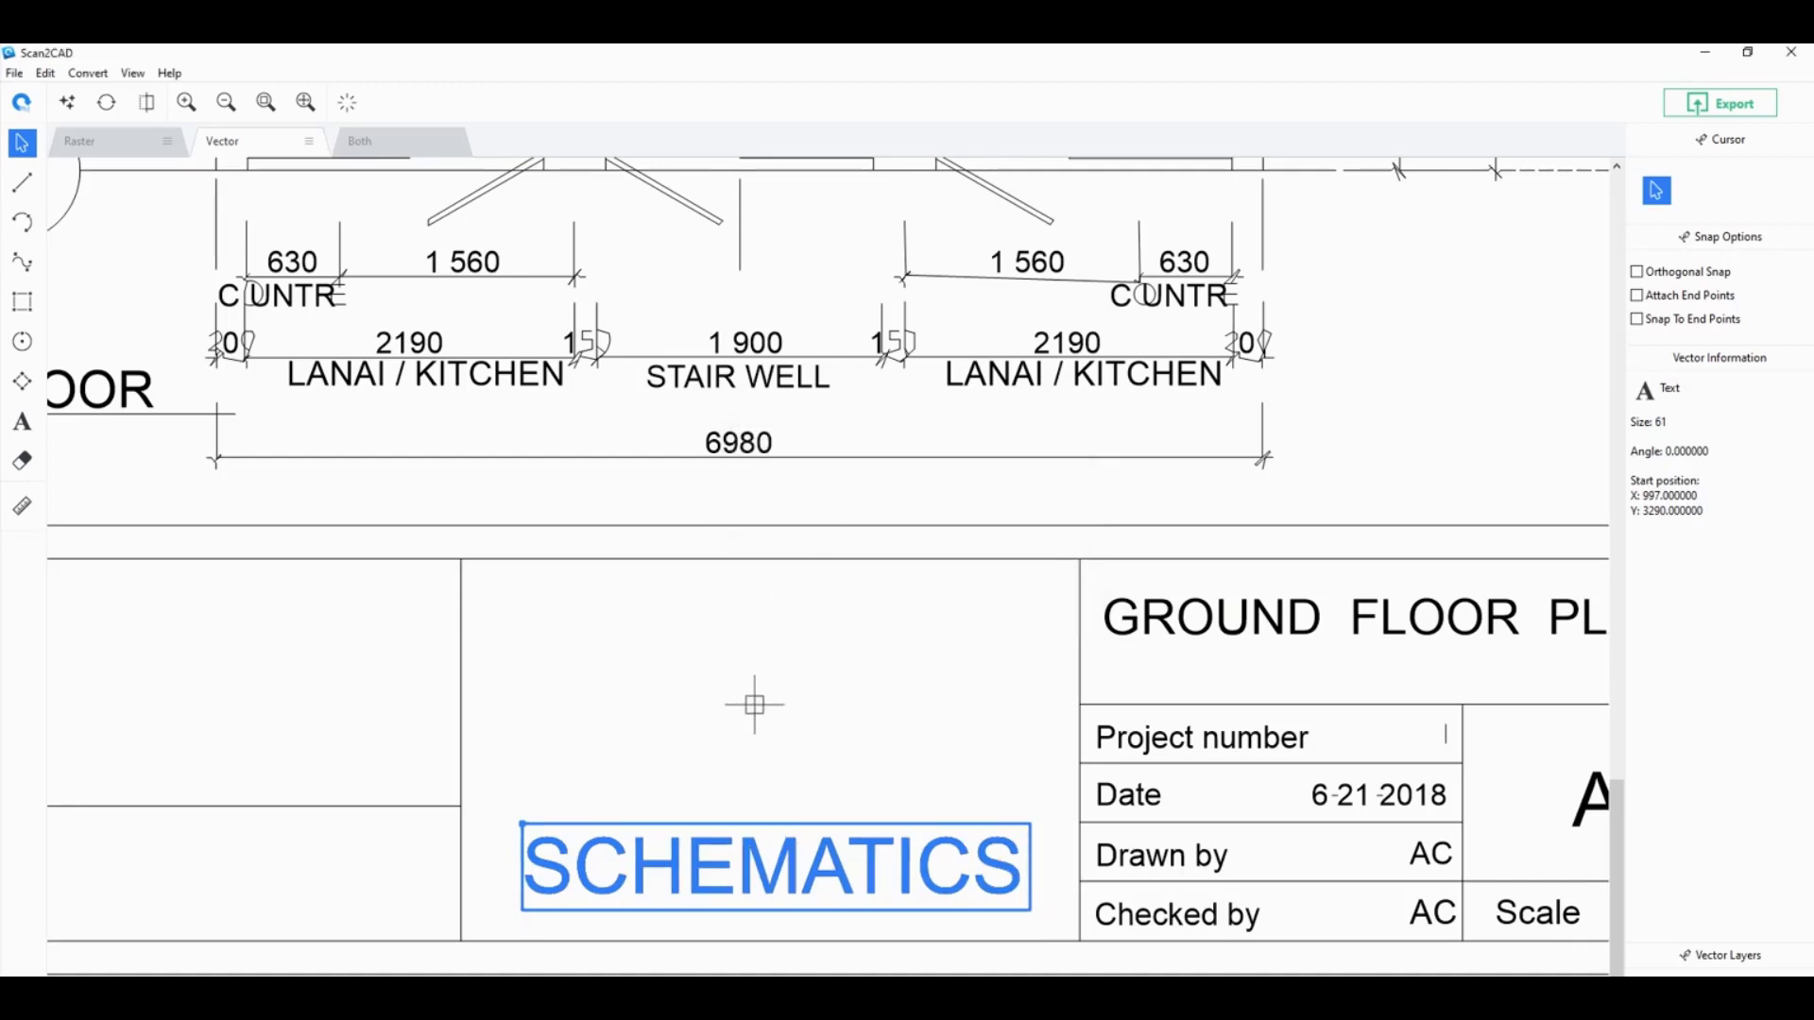
Export the vectors as a DXF (R14 and later) file named "Converted - Raster PDF" in the For Conversion folder, keeping the default export options.
scroll(754, 705, "down", 3)
scroll(754, 705, "down", 2)
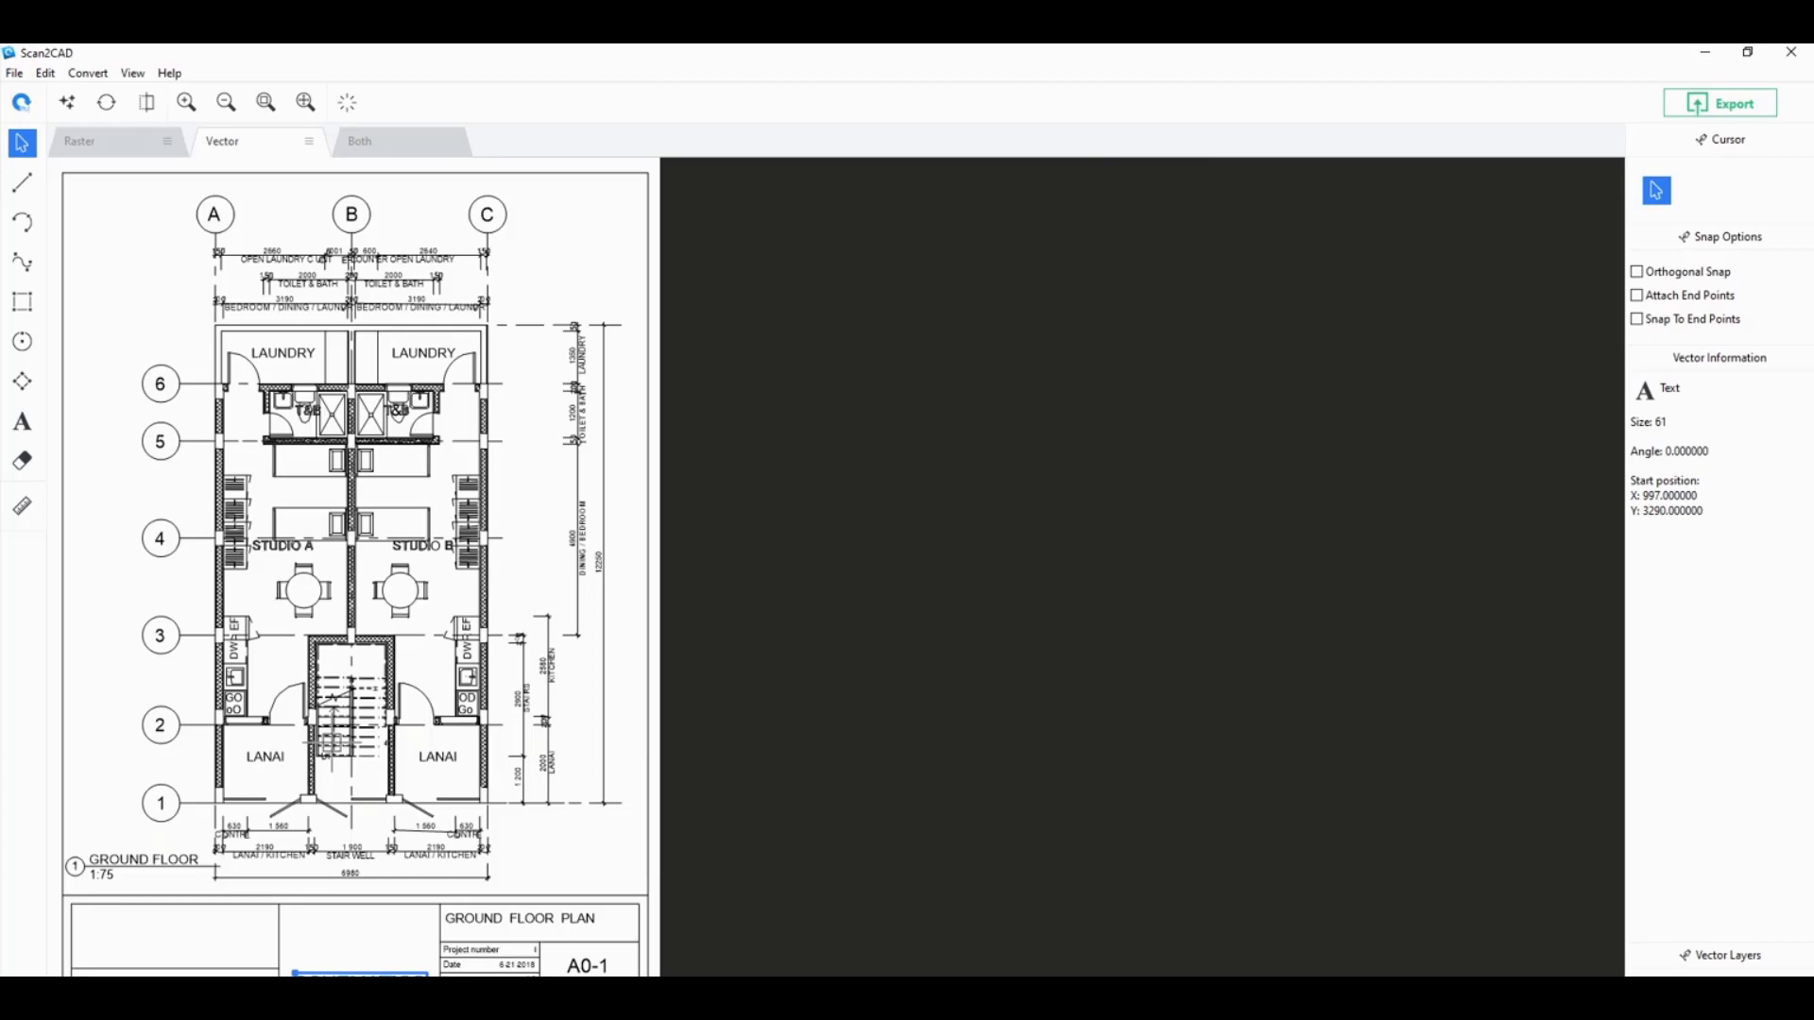
left_click(1741, 107)
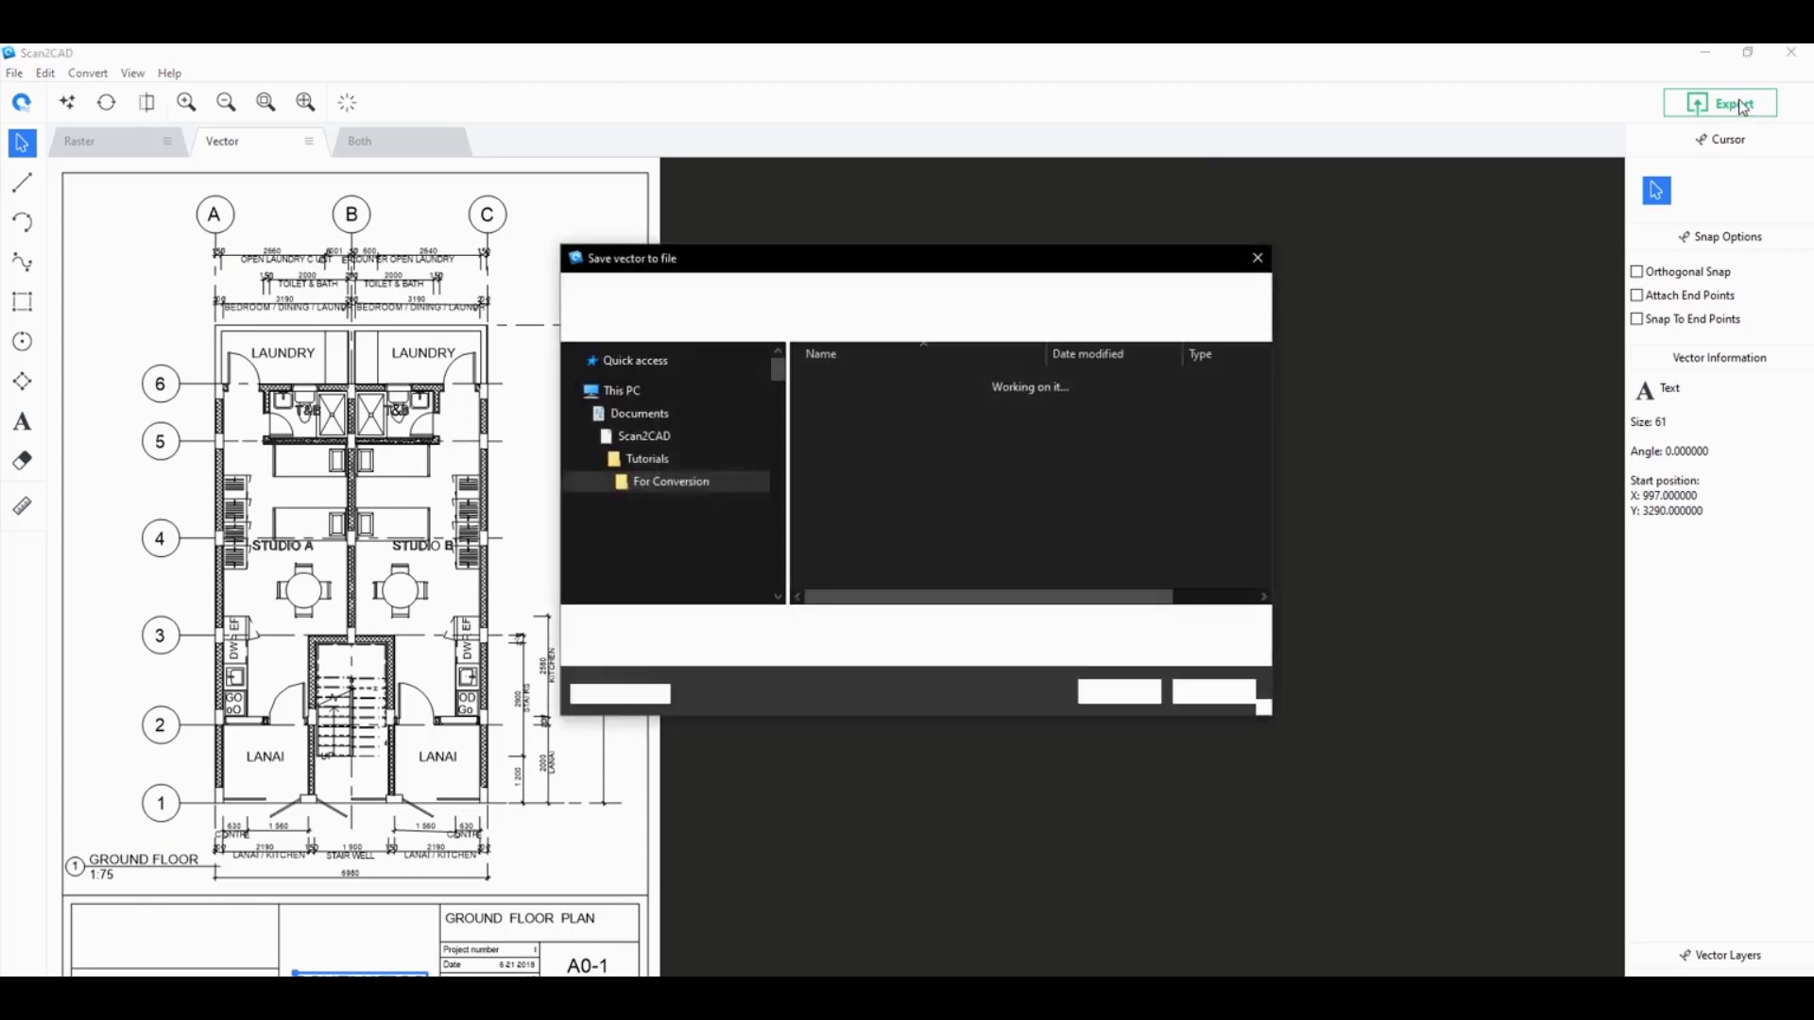
left_click(767, 651)
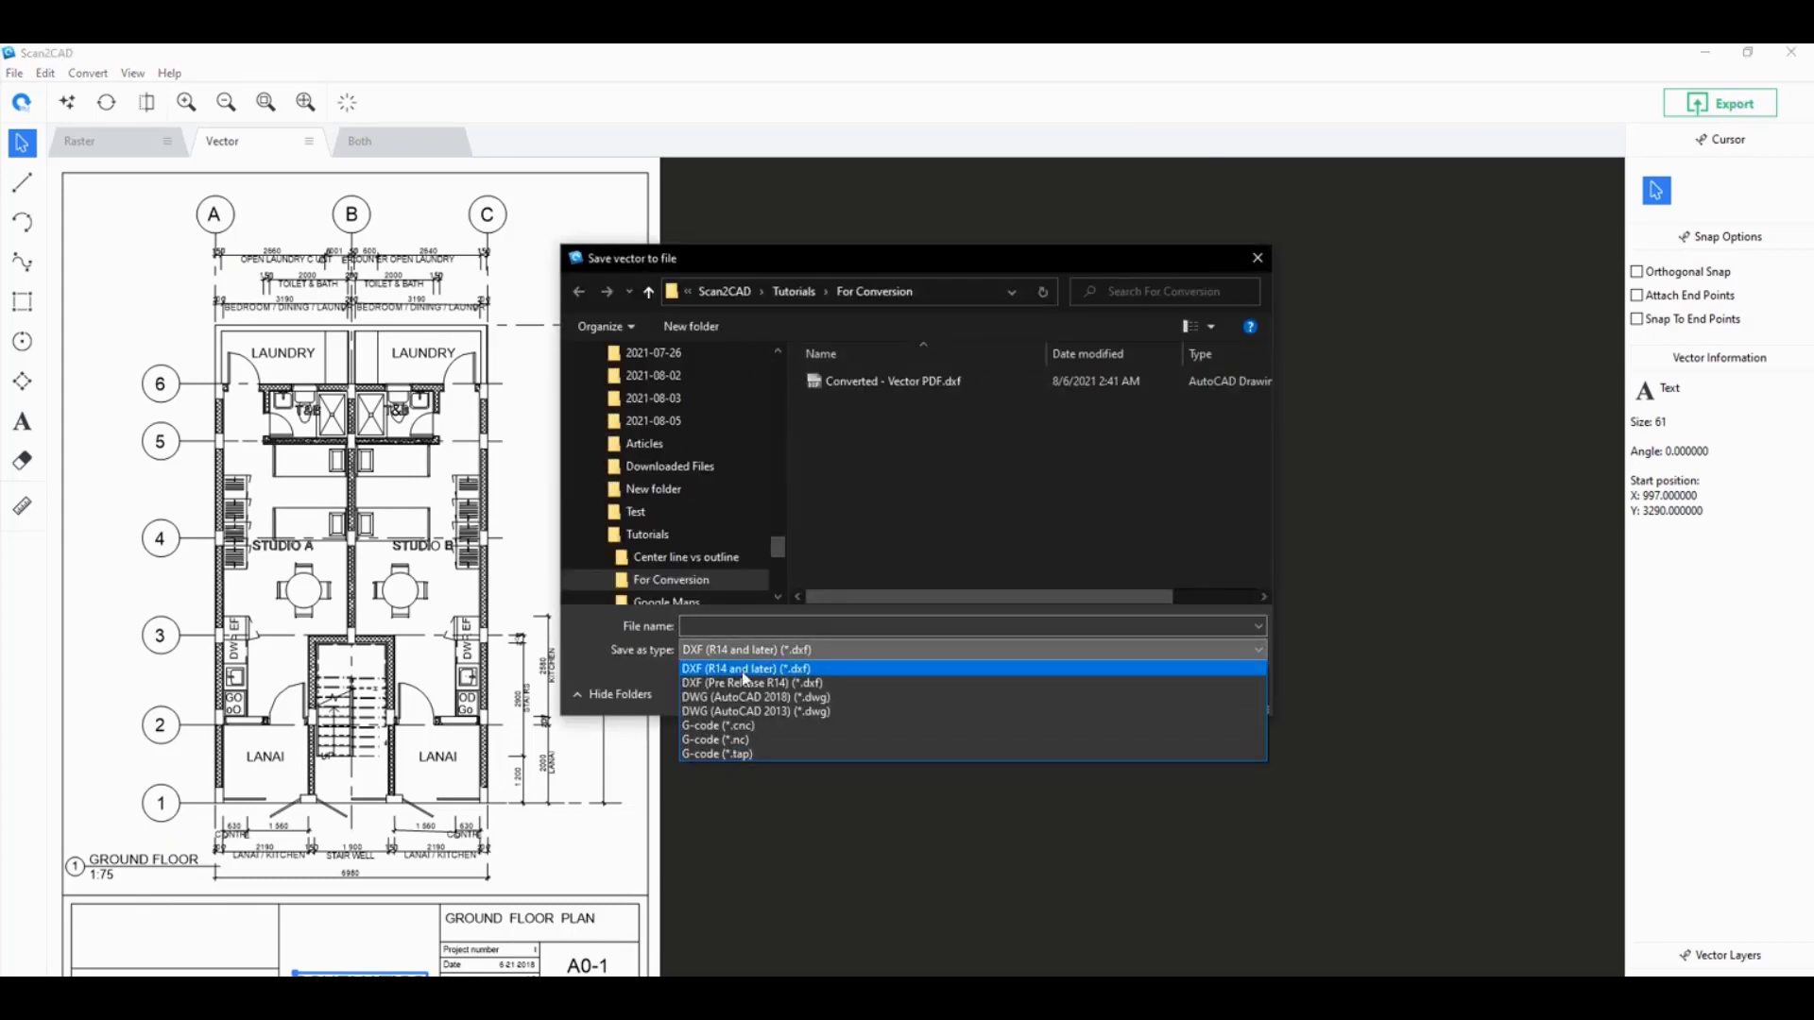
left_click(713, 623)
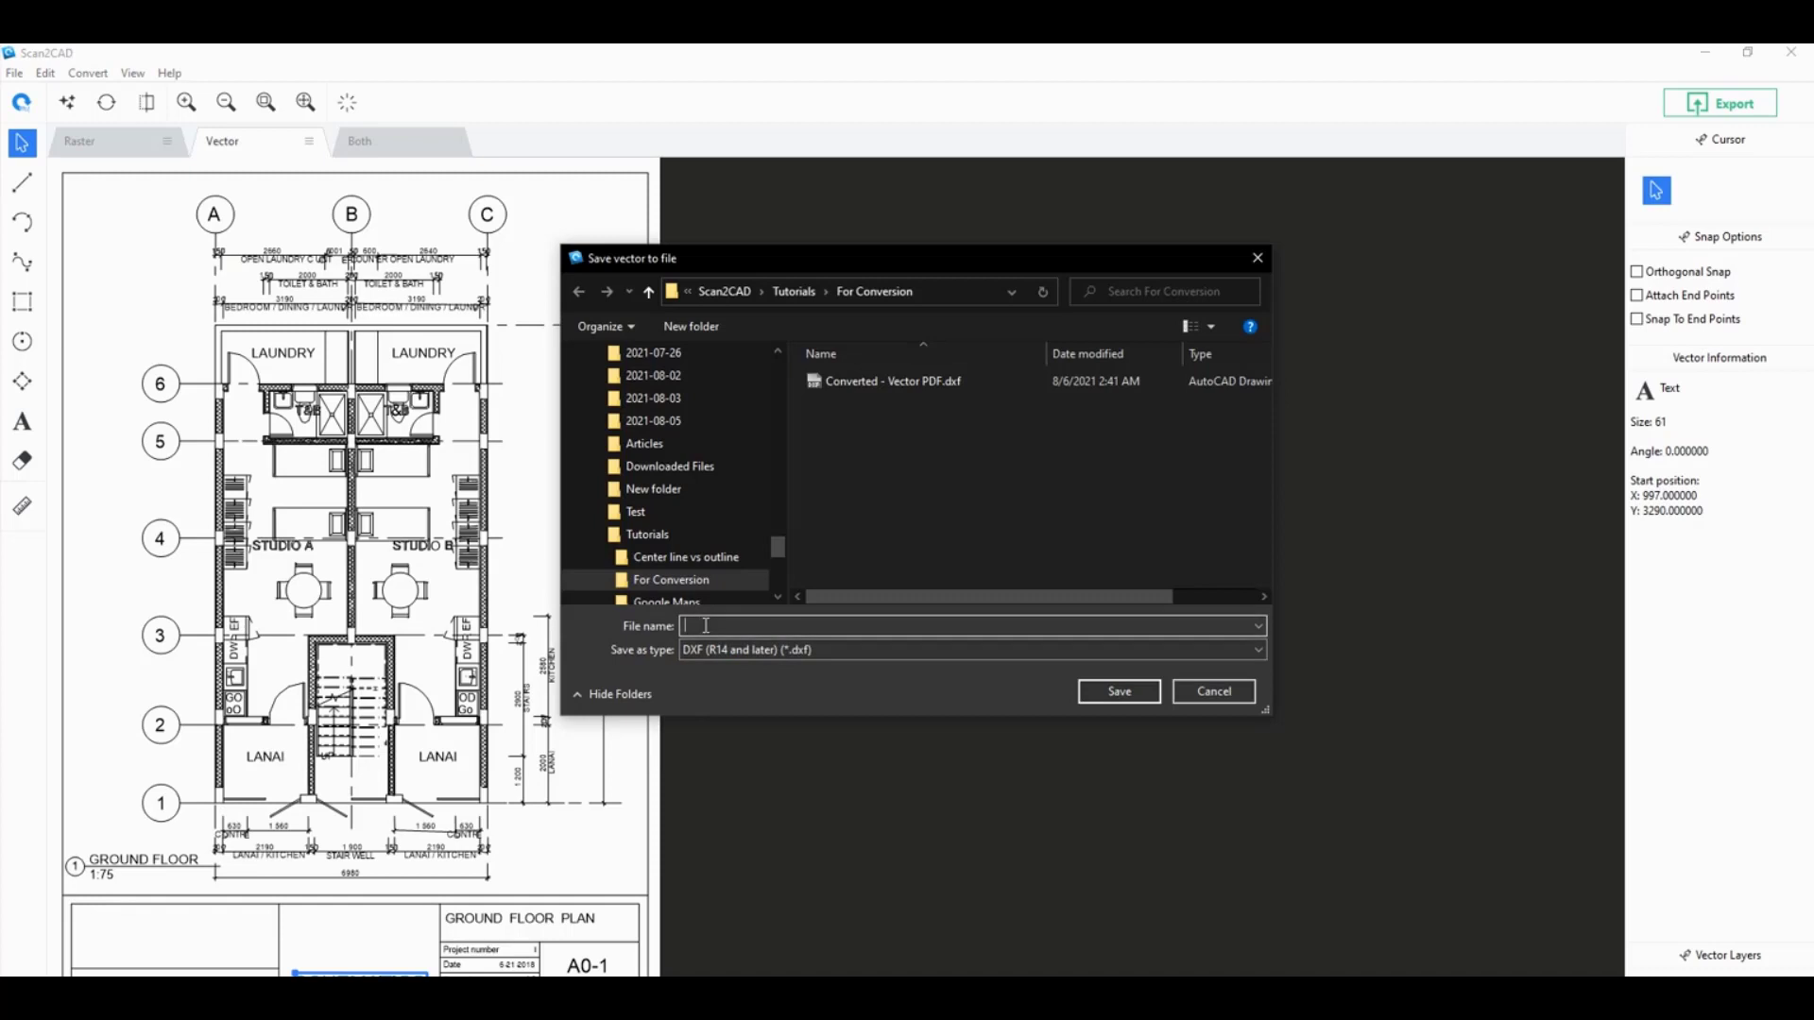
type("Conver")
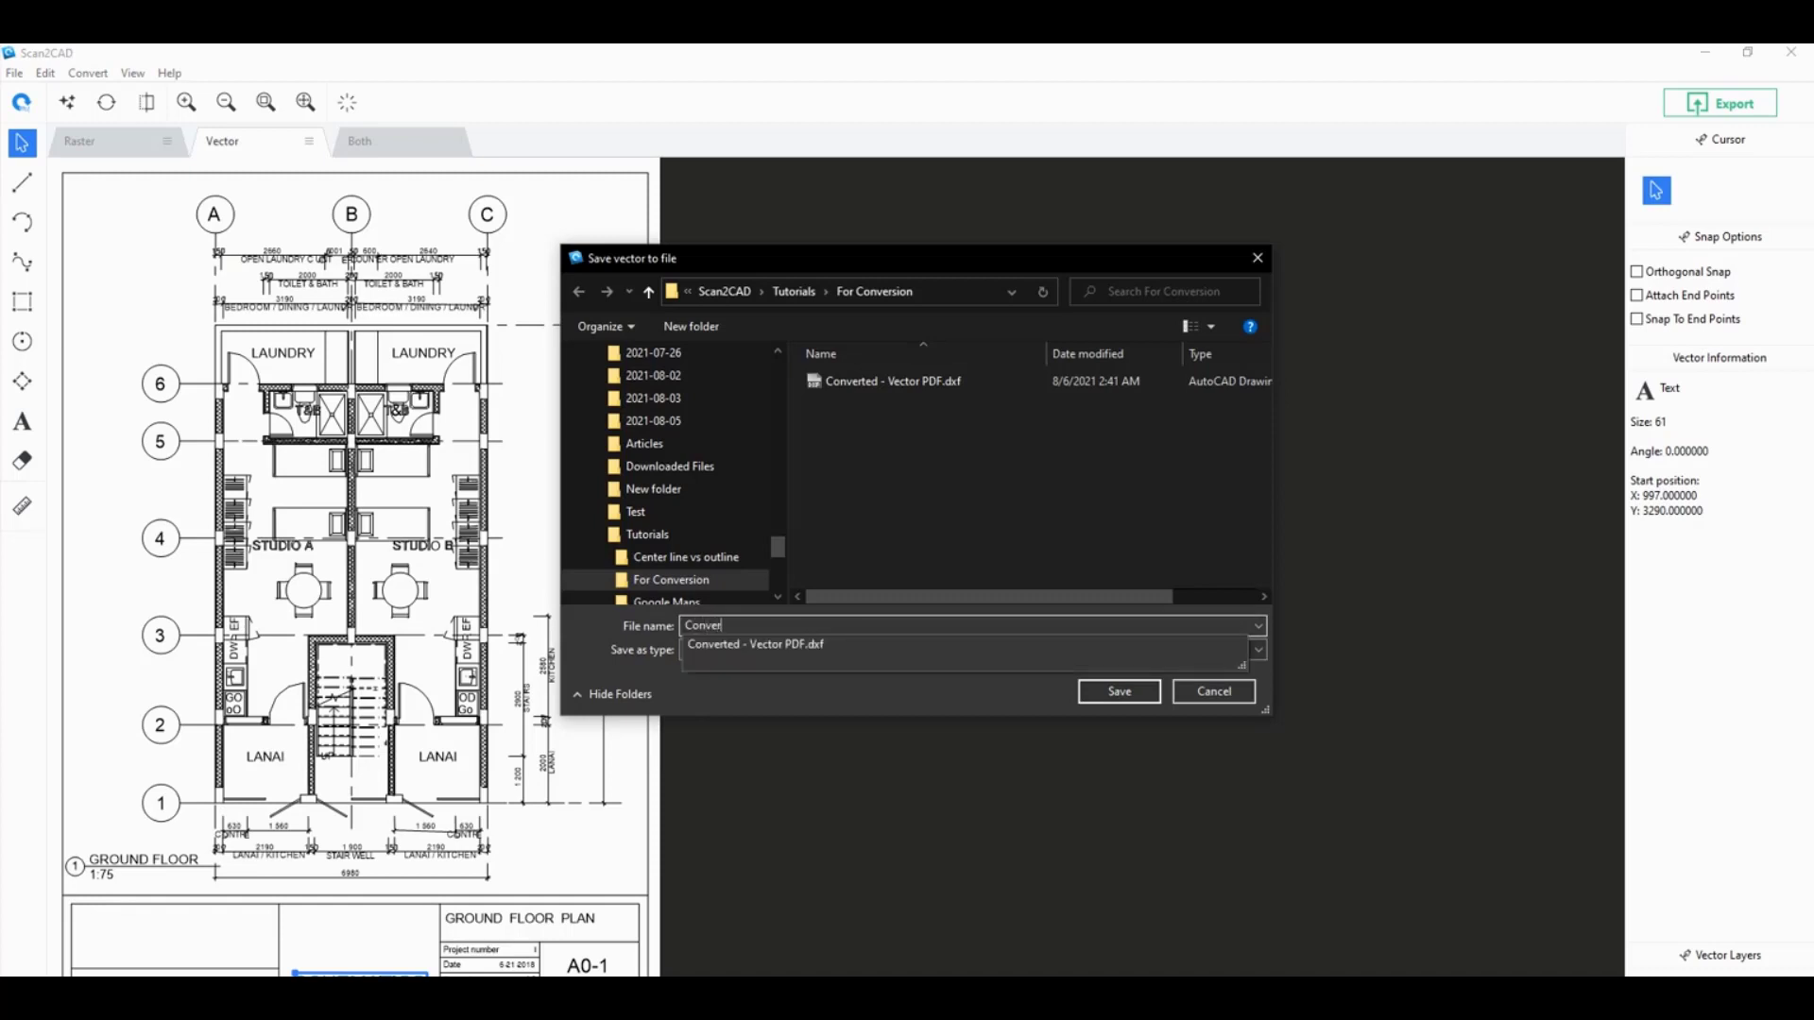
type("ted - Raster PDF")
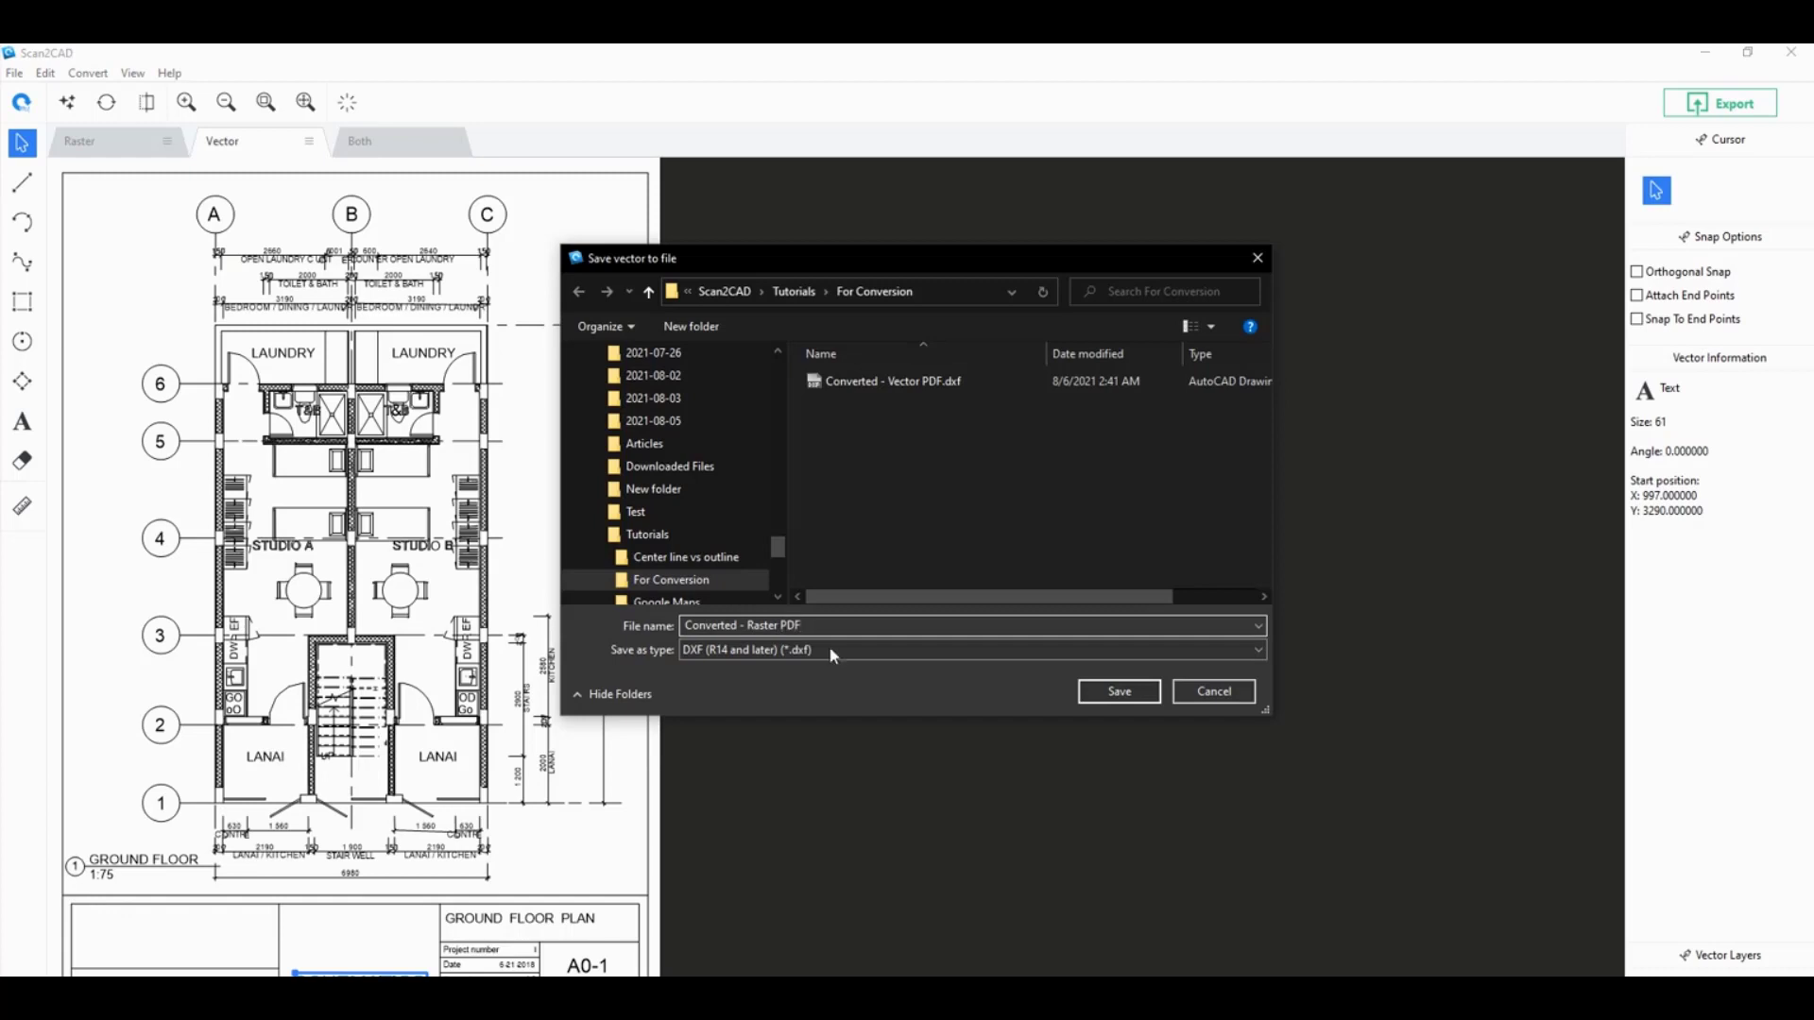
left_click(1133, 702)
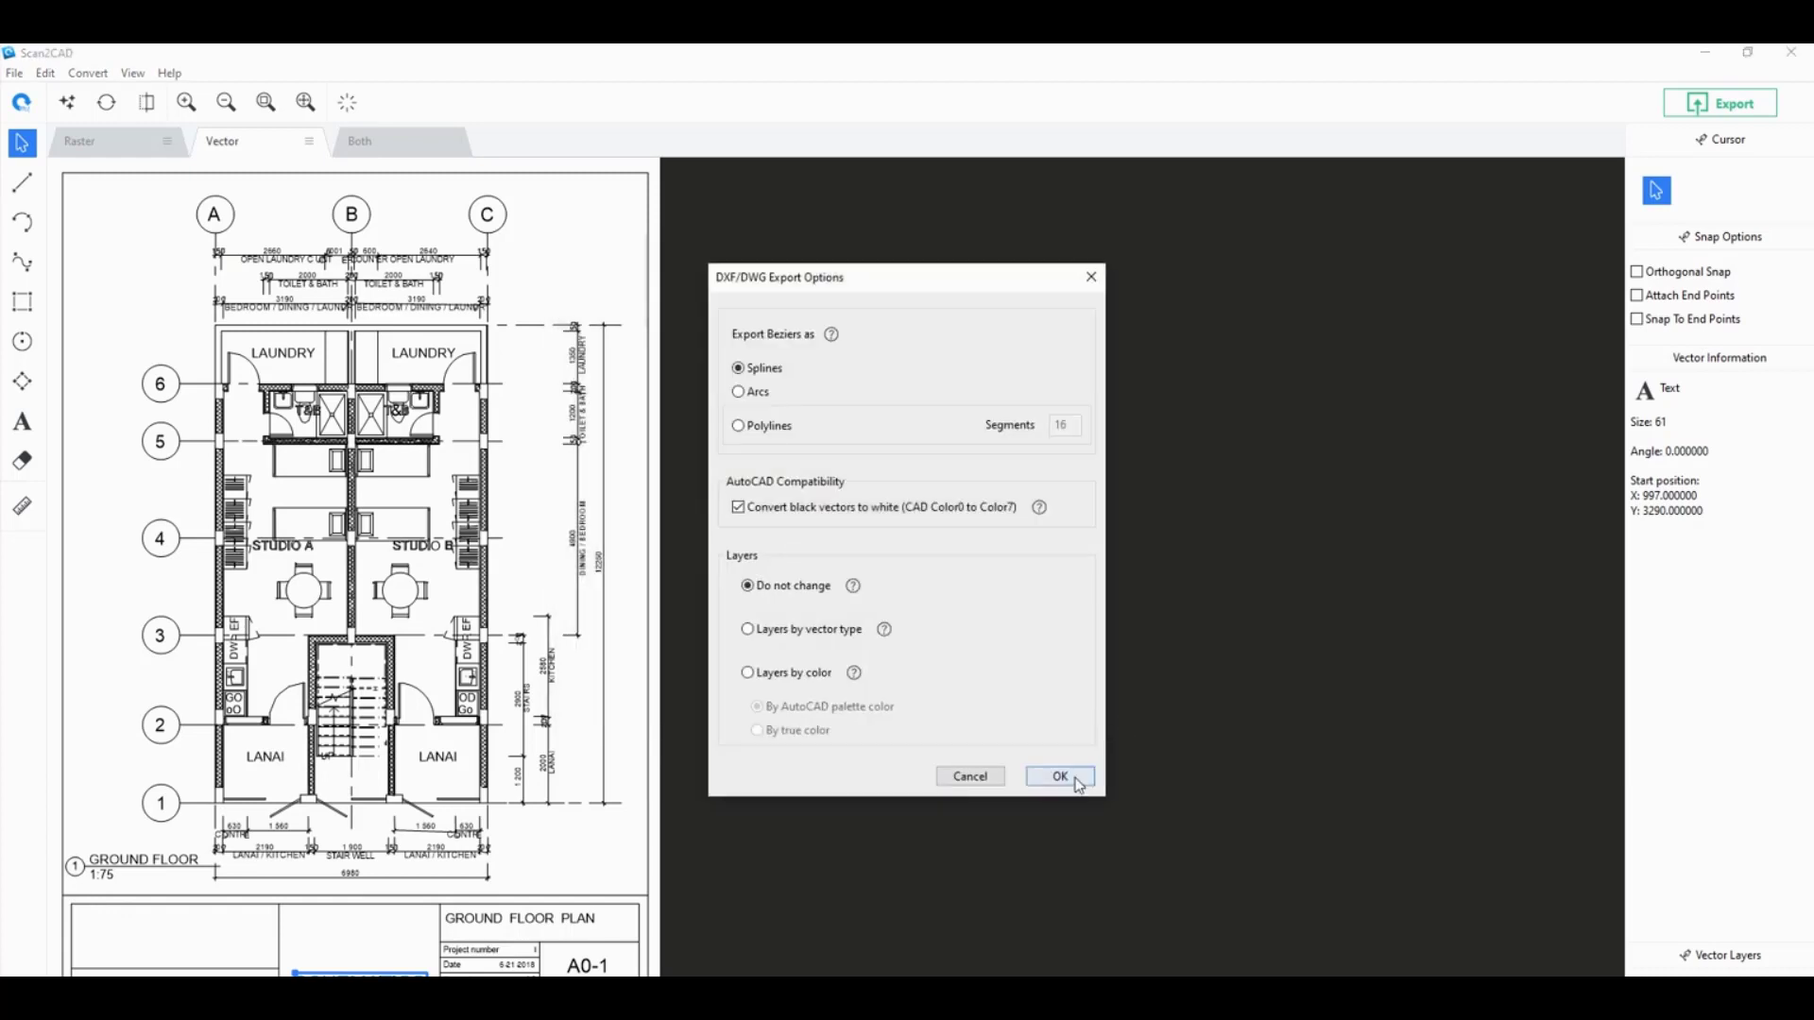
left_click(1060, 777)
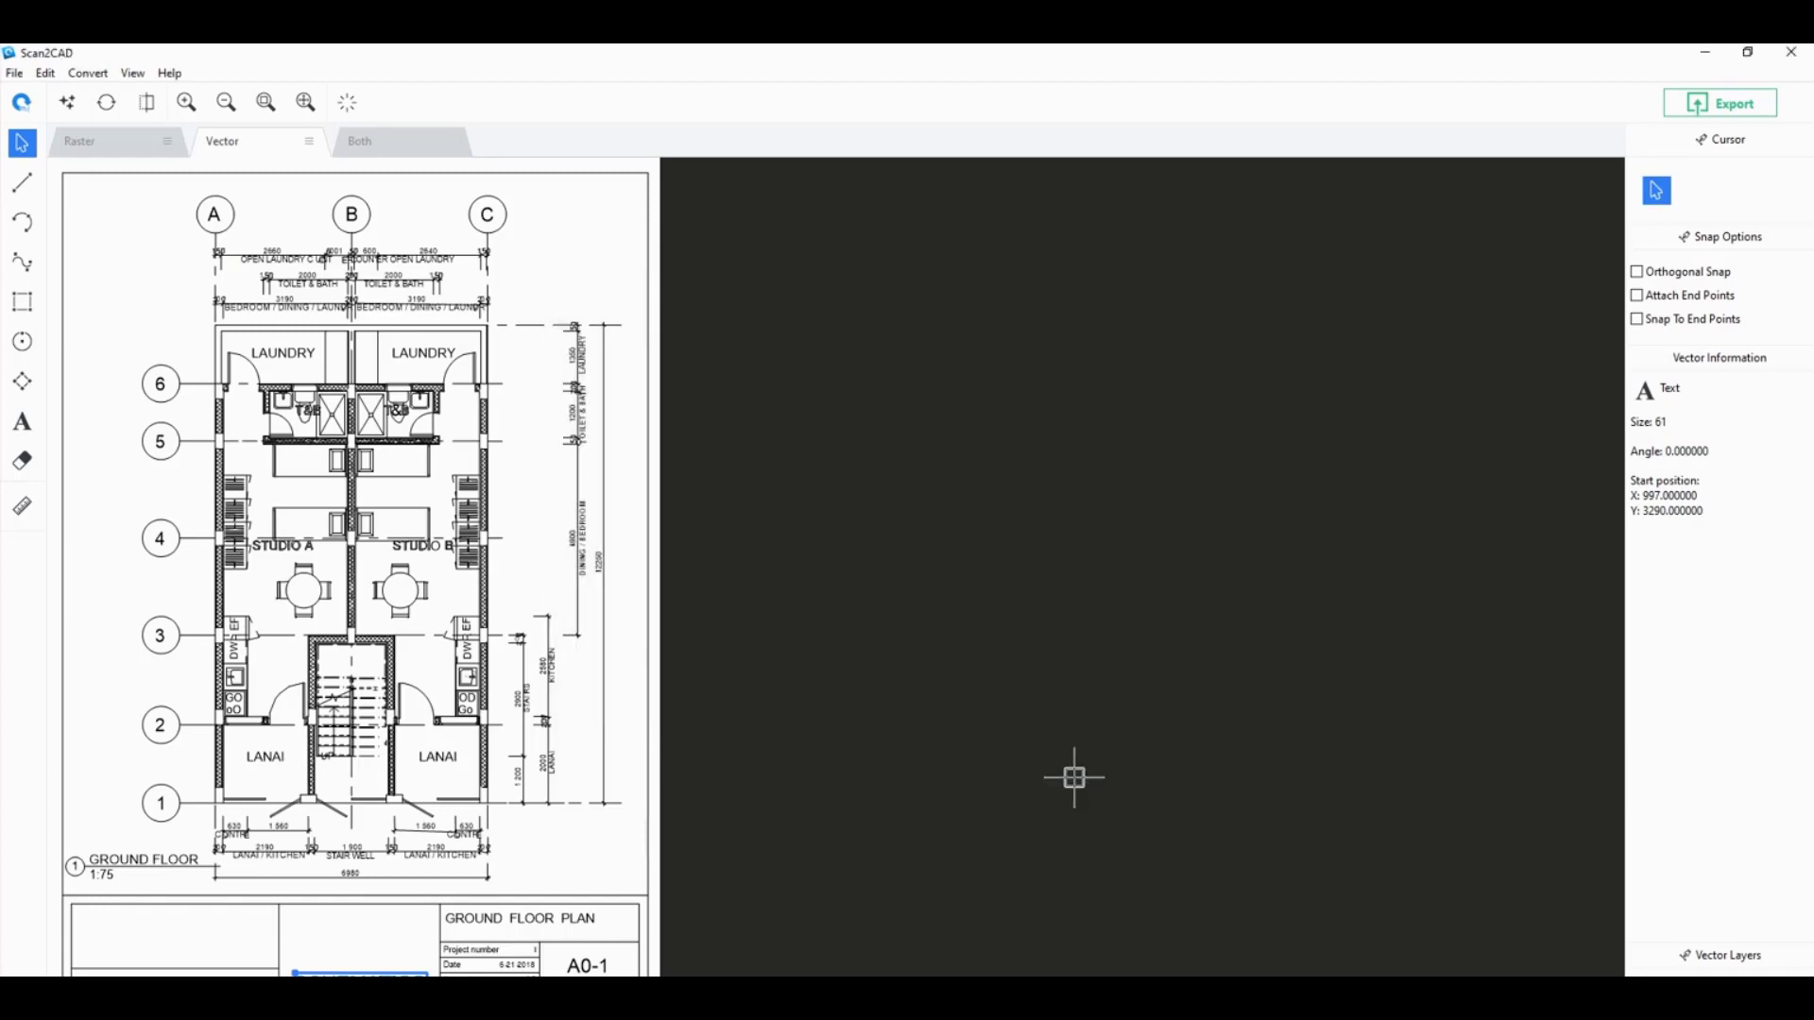